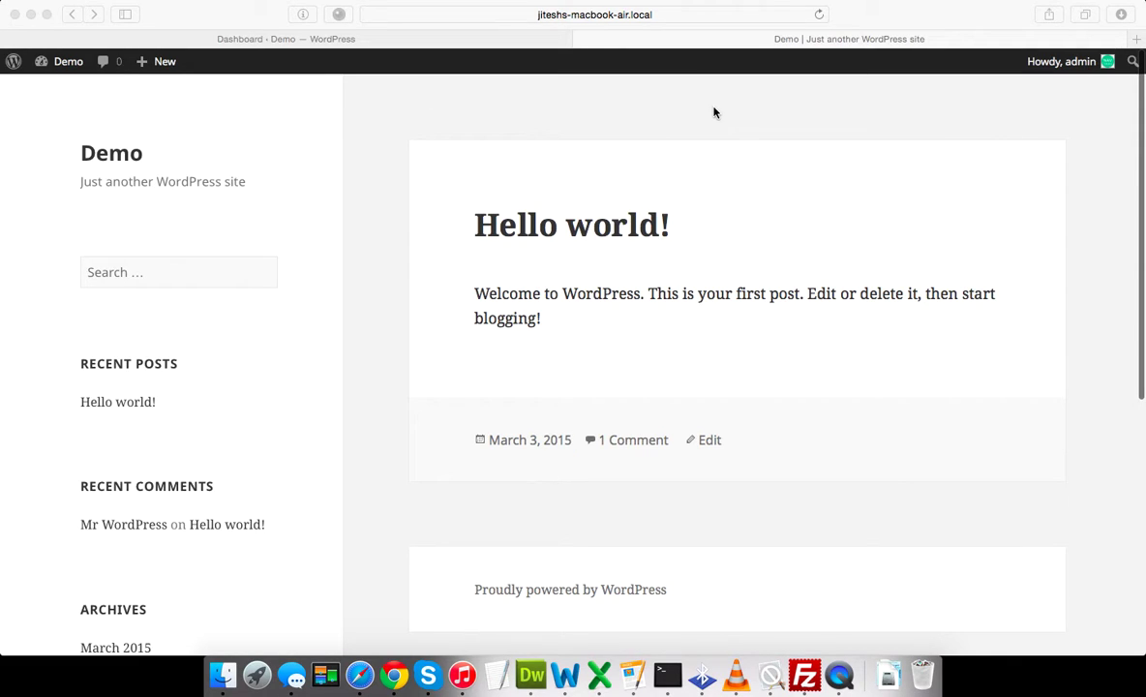
# Step: Reload the Demo site's front page to check its current theme, and switch to the WordPress dashboard
pyautogui.click(819, 14)
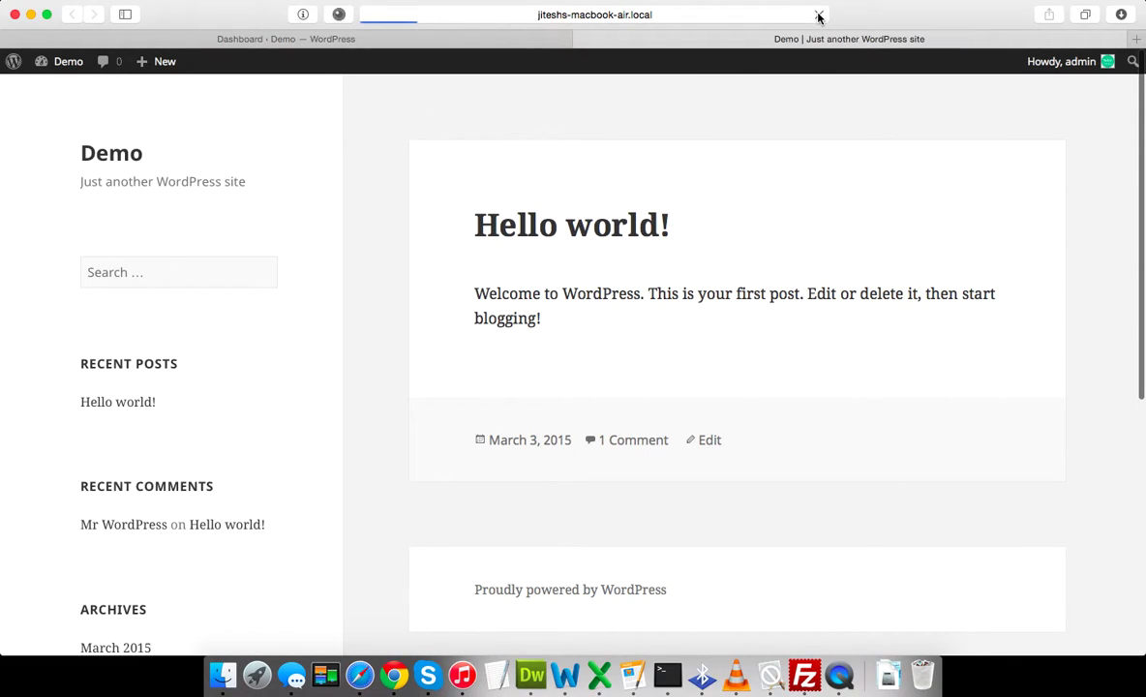
pyautogui.click(819, 15)
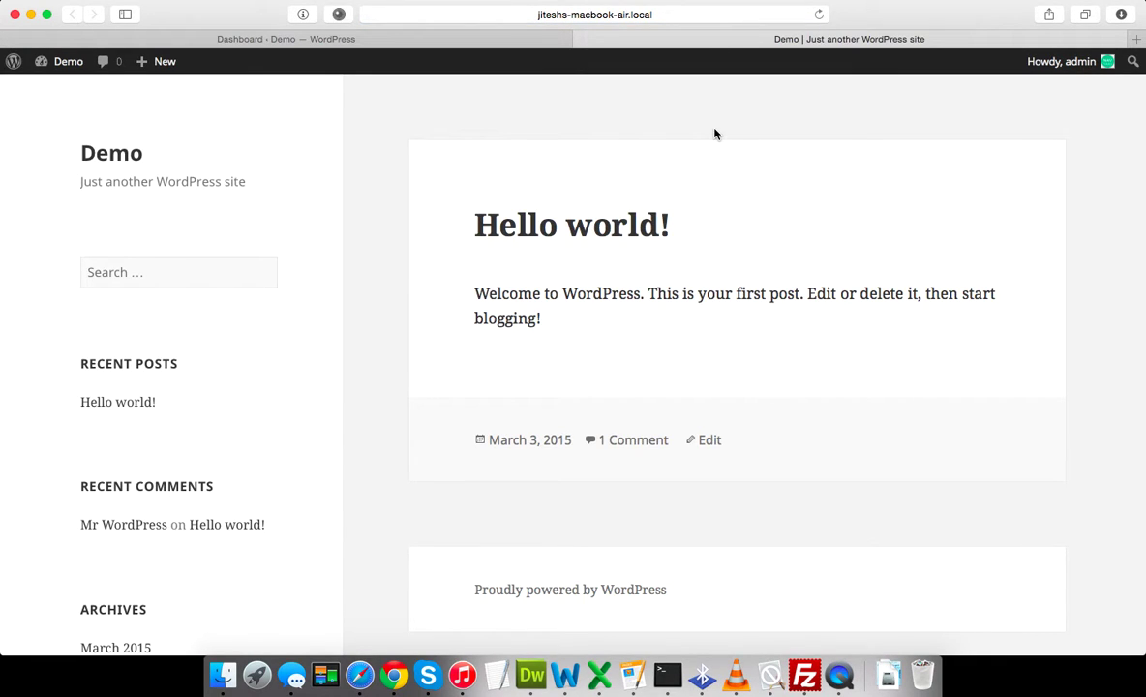
pyautogui.click(450, 40)
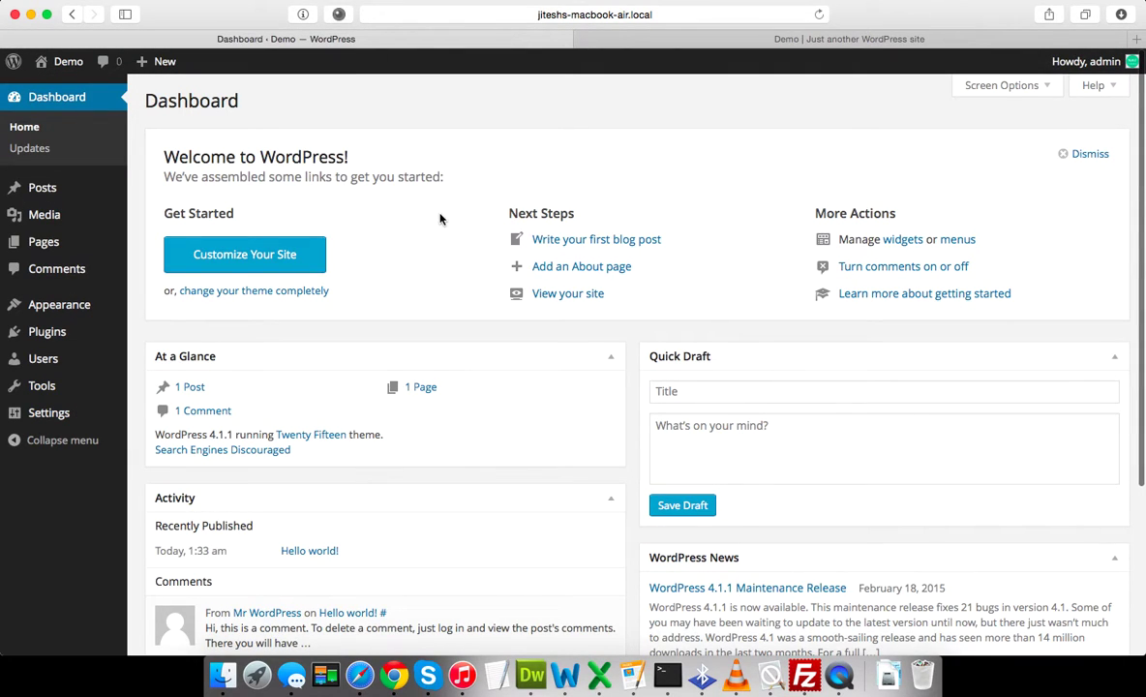
# Step: Switch to Finder, extract WEST-Theme.zip in the WEST Theme folder, and open the extracted WEST-Theme folder
pyautogui.click(225, 675)
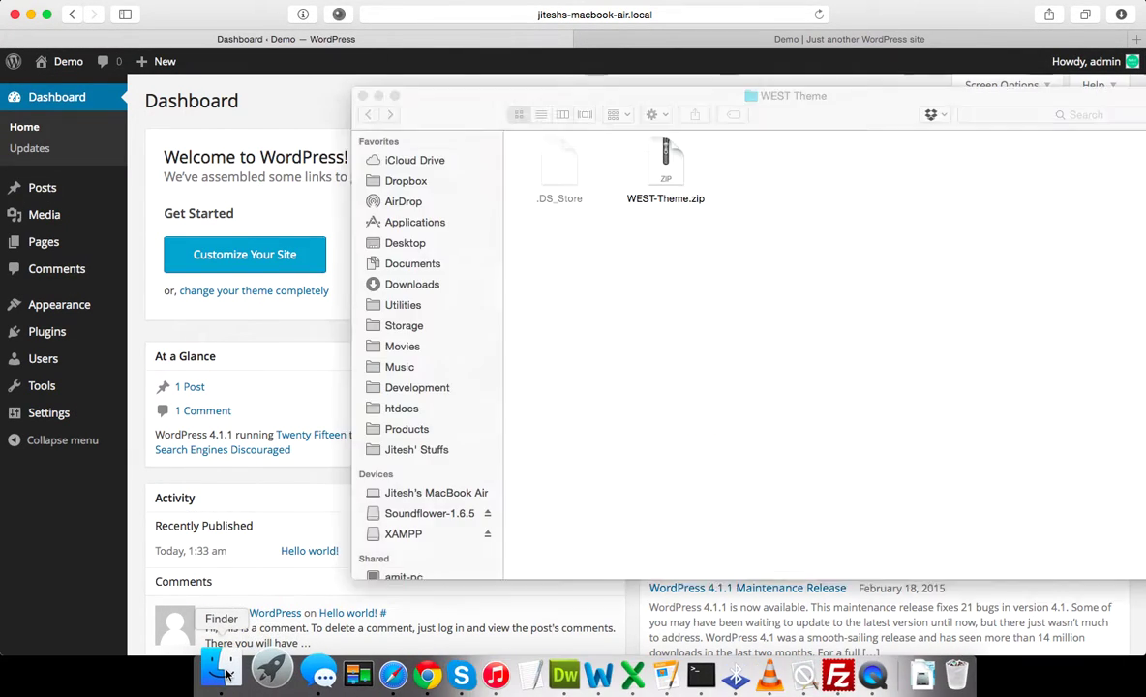
pyautogui.moveTo(465, 115); pyautogui.dragTo(248, 118)
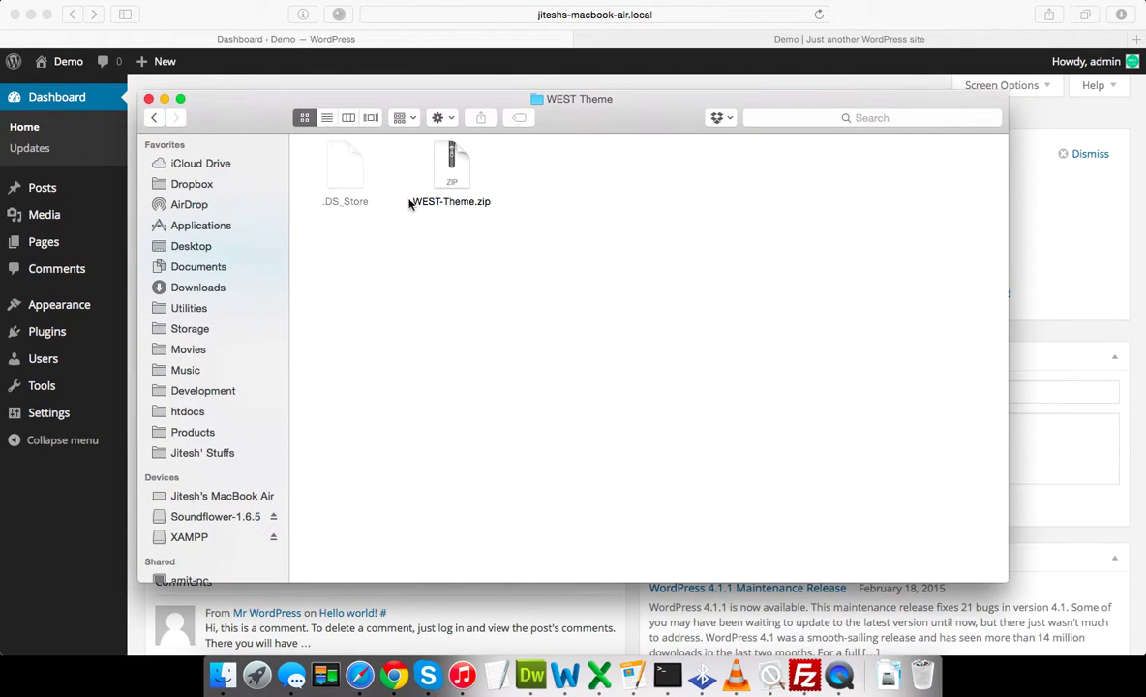
pyautogui.click(450, 160)
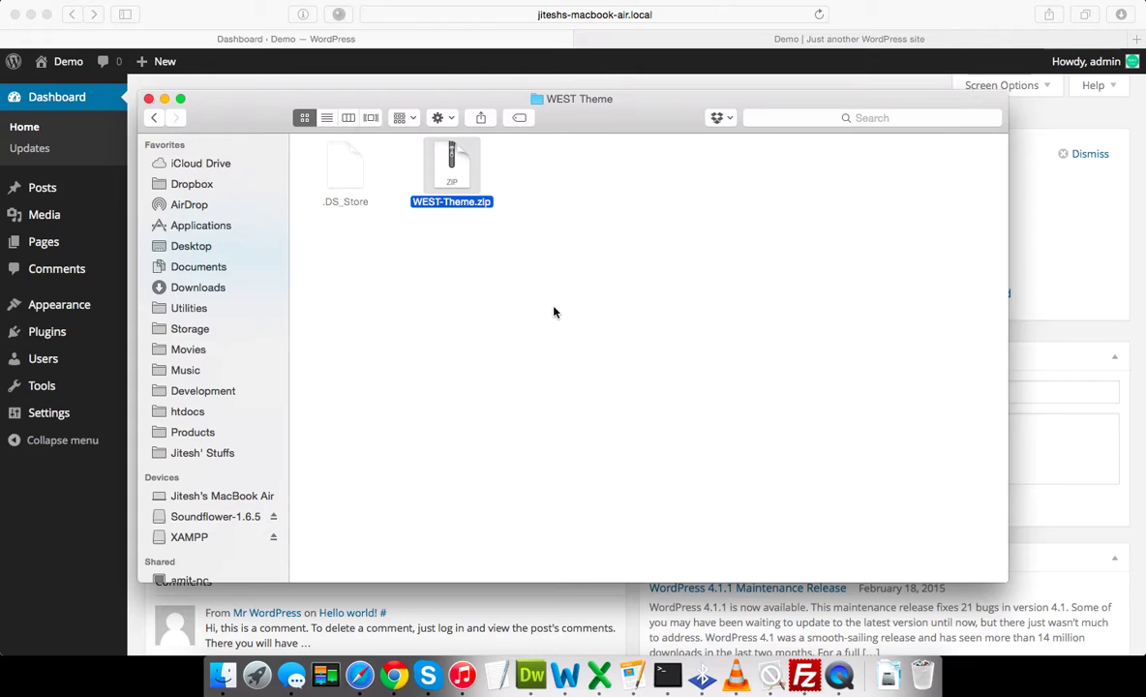
pyautogui.doubleClick(444, 187)
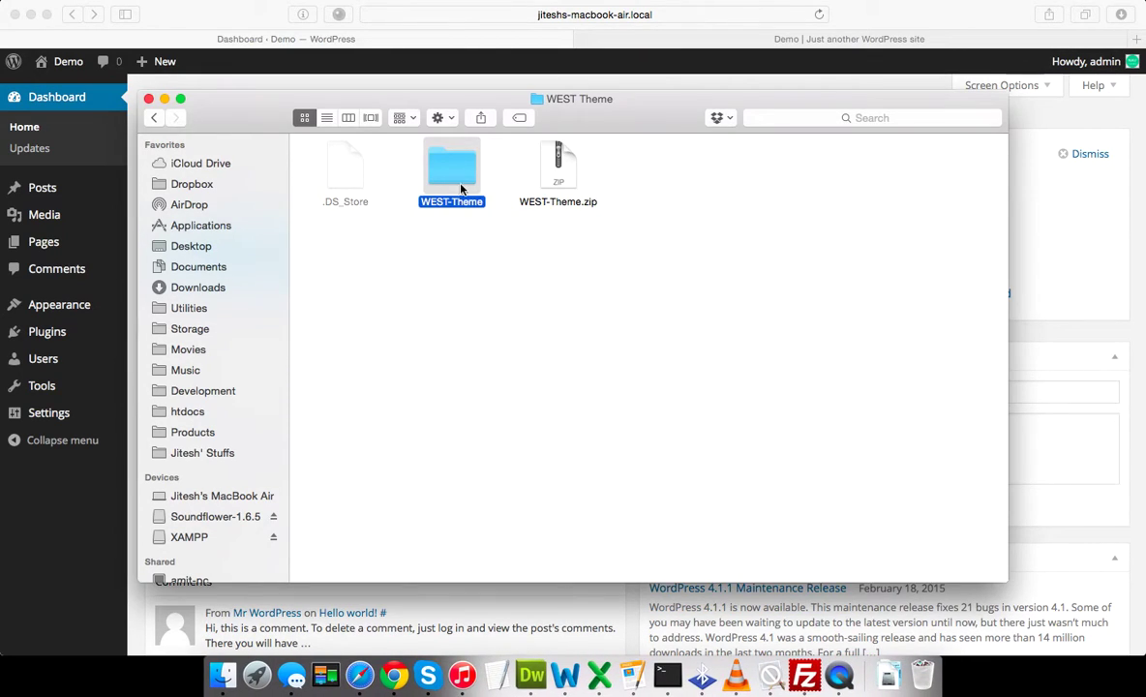
pyautogui.doubleClick(460, 172)
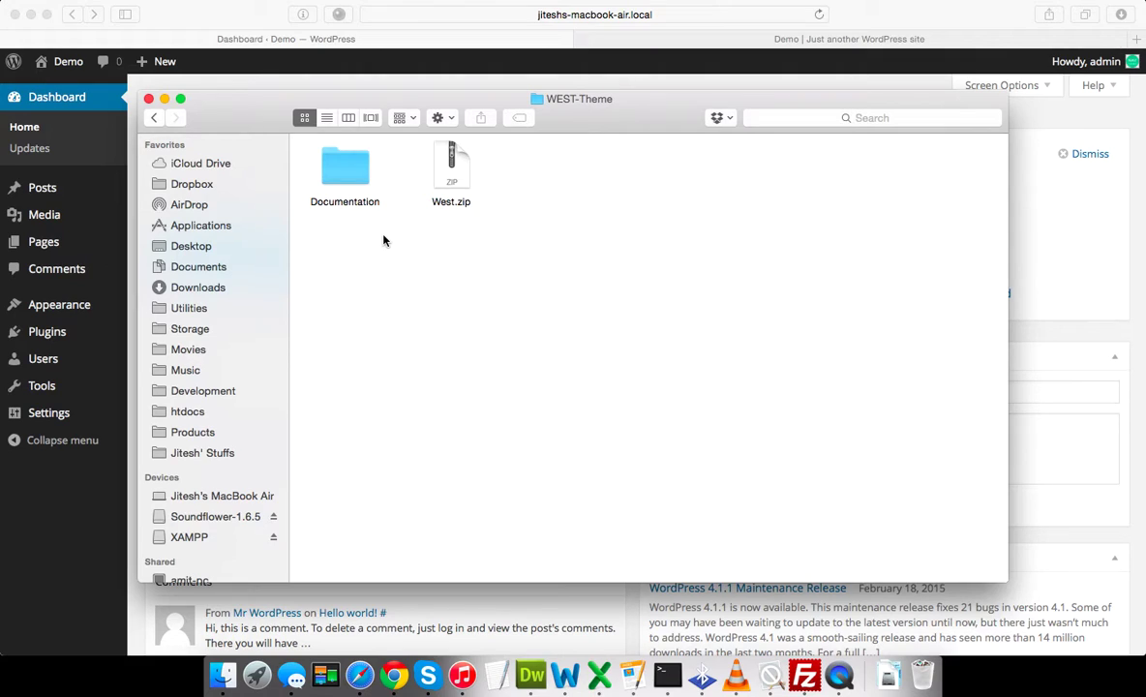
# Step: Open the HTML file in the Documentation folder and choose the WEST Multipurpose Theme documentation
pyautogui.doubleClick(325, 174)
pyautogui.doubleClick(343, 174)
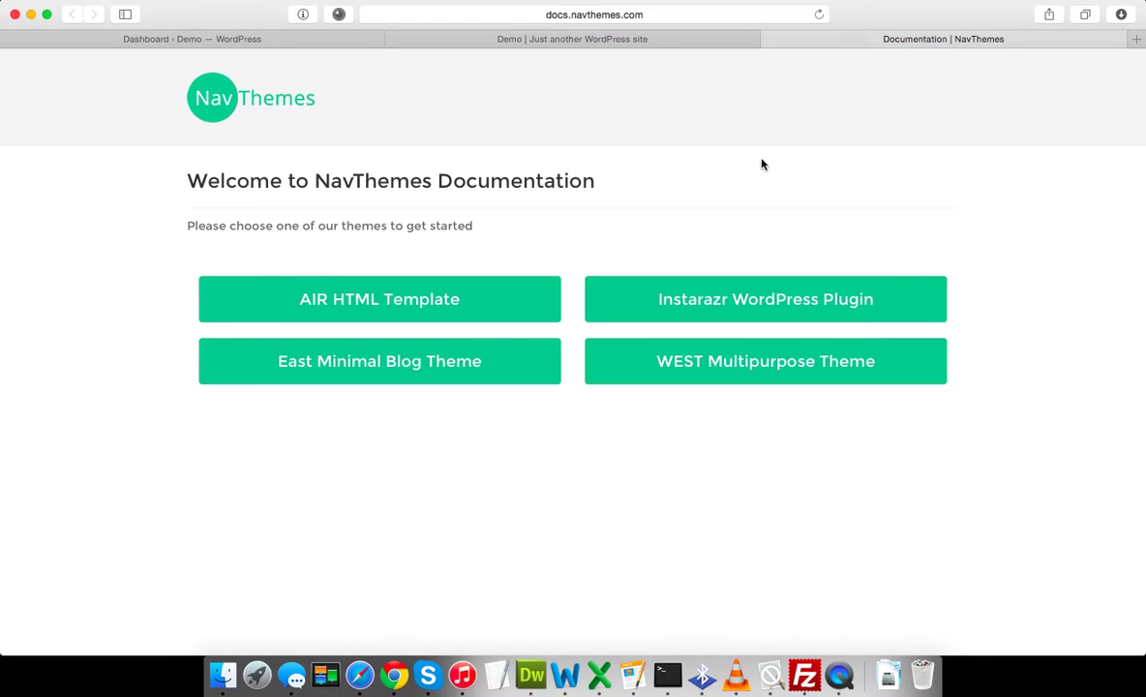
pyautogui.click(749, 367)
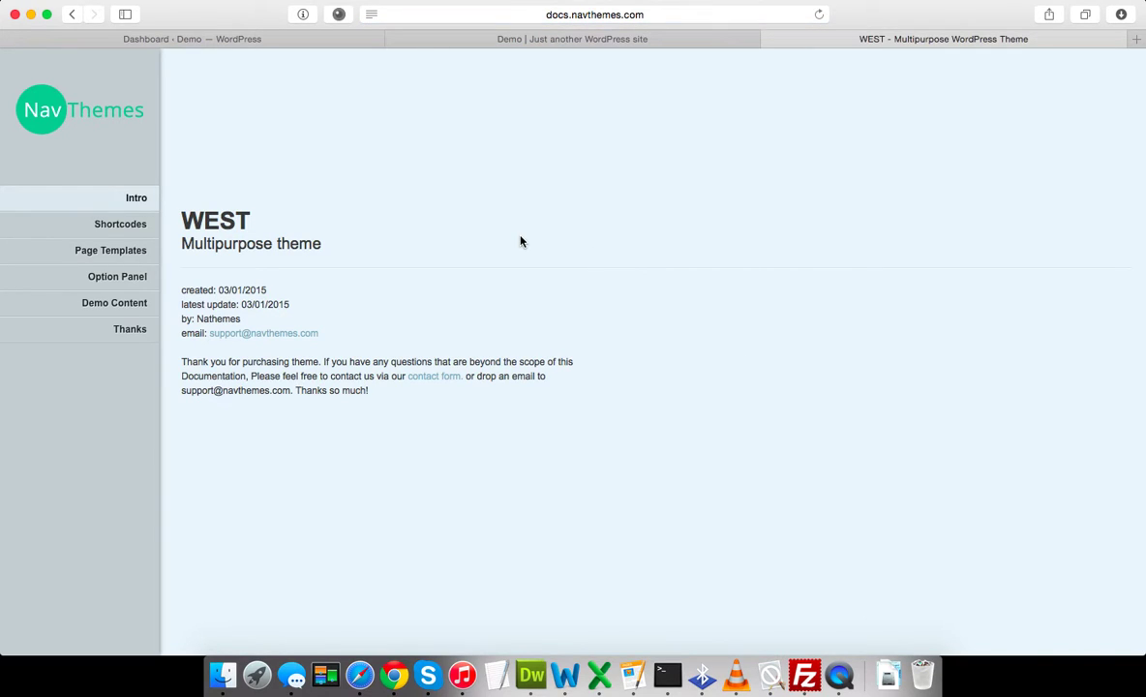
# Step: Place the Demo site's browser tab before the dashboard tab and return to the dashboard
pyautogui.click(532, 44)
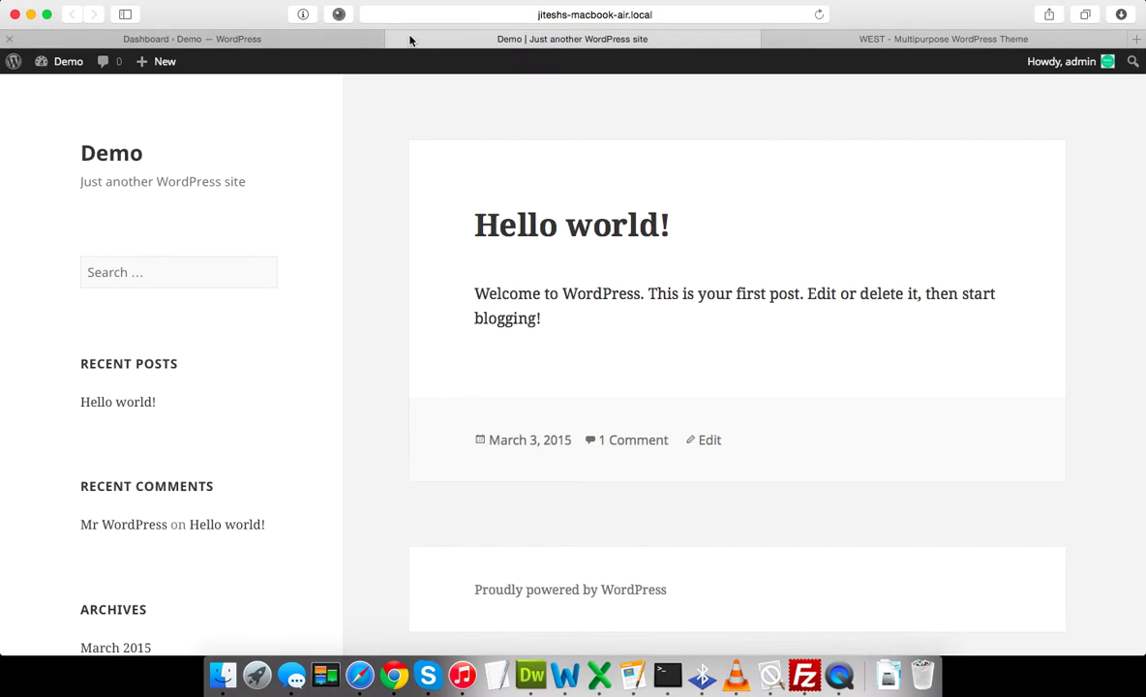
pyautogui.moveTo(409, 38); pyautogui.dragTo(376, 27)
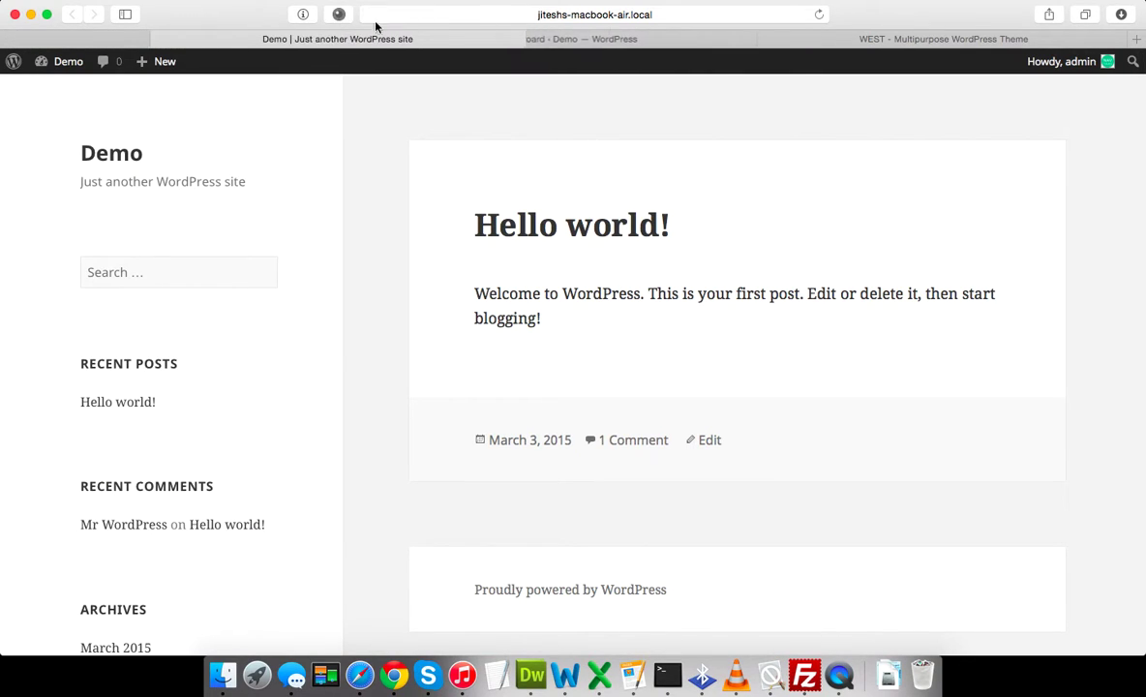
pyautogui.click(608, 38)
# Step: Start adding a new theme to the Demo site and open the theme upload form
pyautogui.moveTo(85, 308)
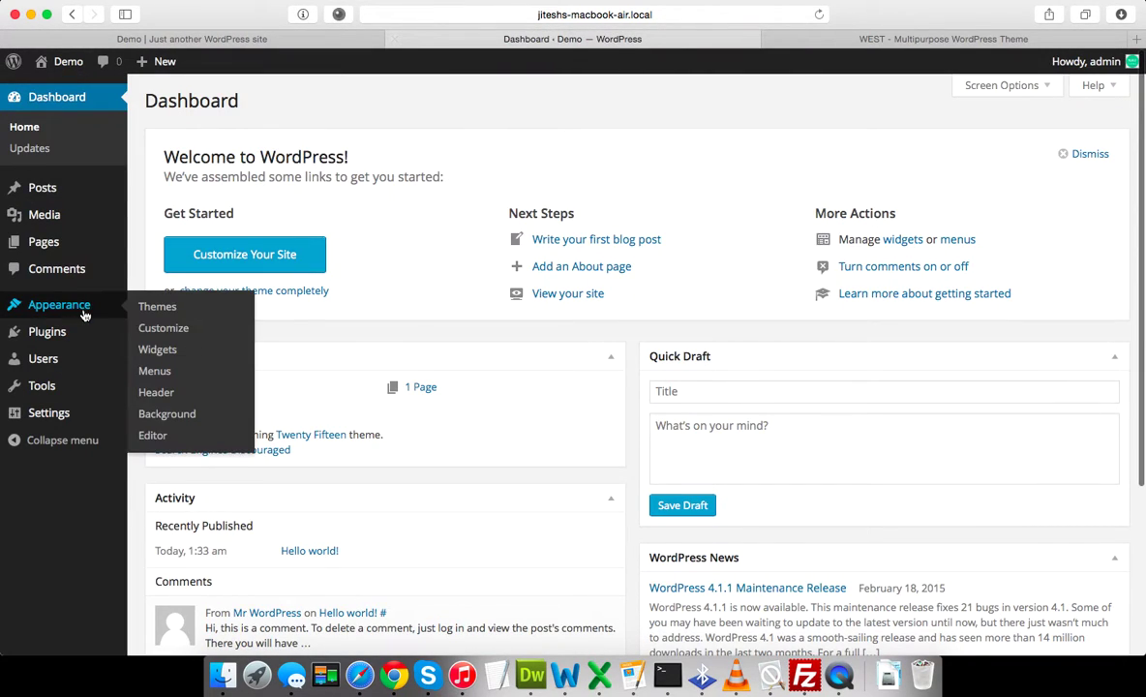
pyautogui.click(159, 307)
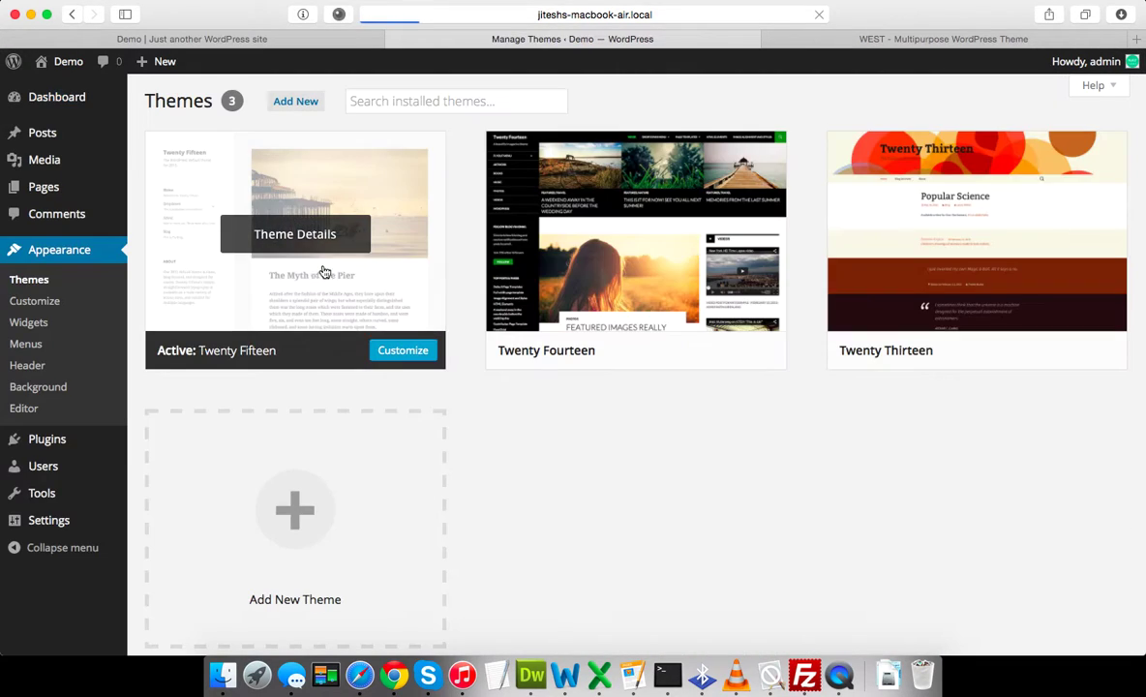
pyautogui.click(286, 109)
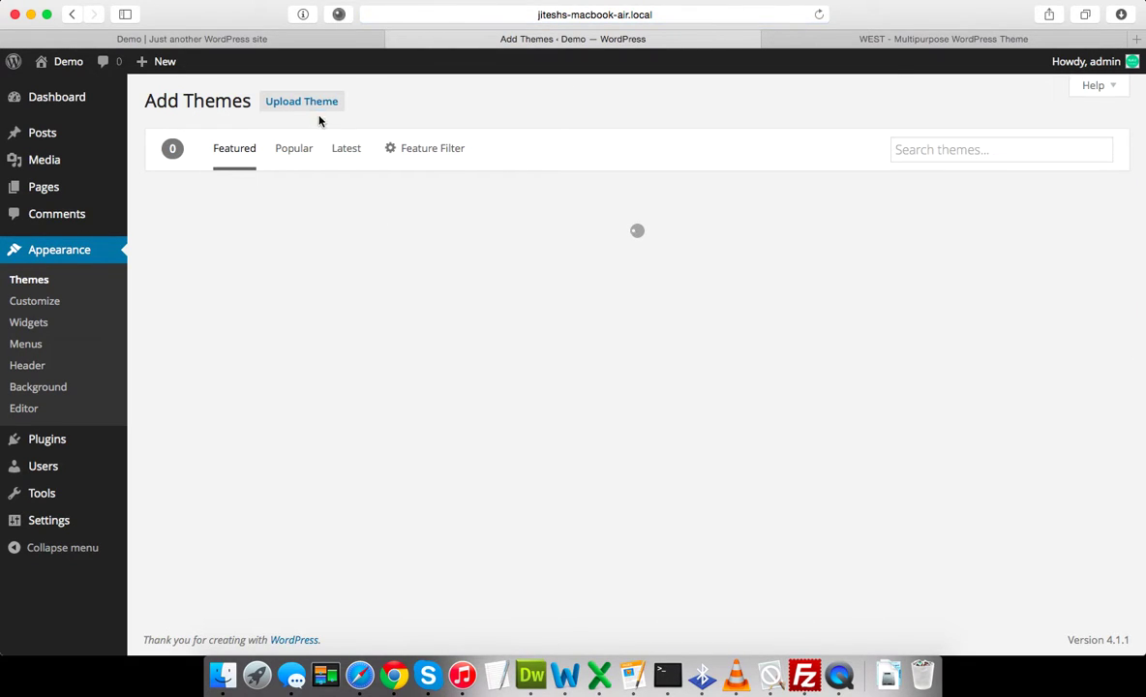
pyautogui.click(302, 102)
# Step: Choose West.zip from the WEST-Theme folder as the upload file and install the theme
pyautogui.click(223, 674)
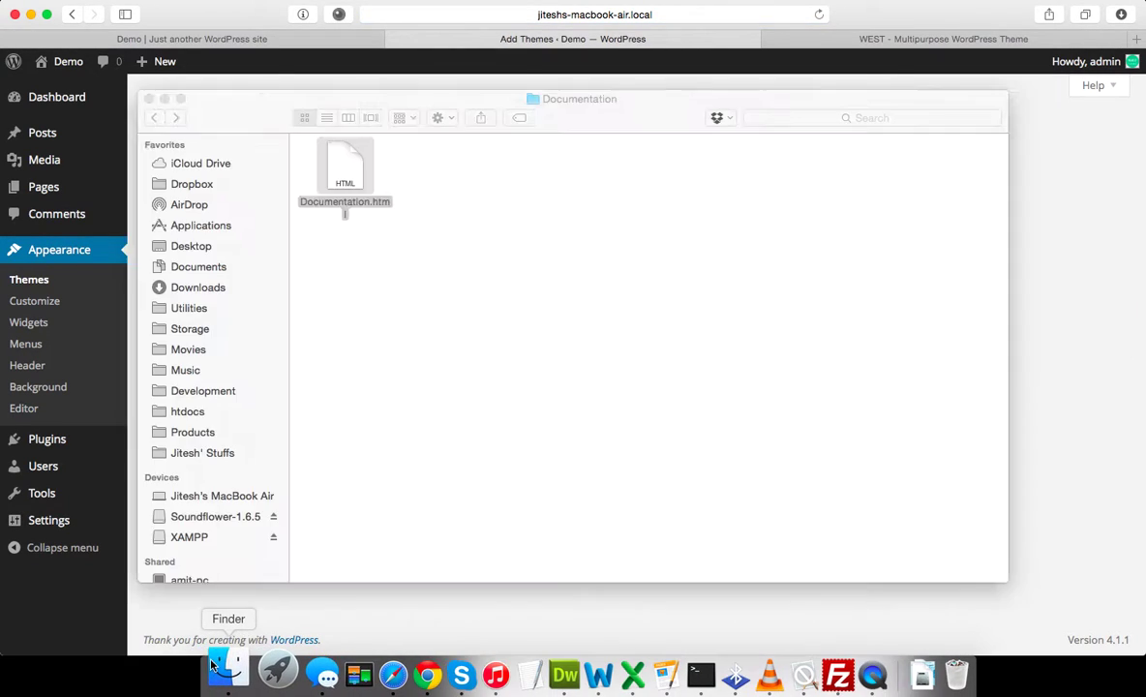
pyautogui.moveTo(265, 115); pyautogui.dragTo(484, 368)
pyautogui.click(721, 441)
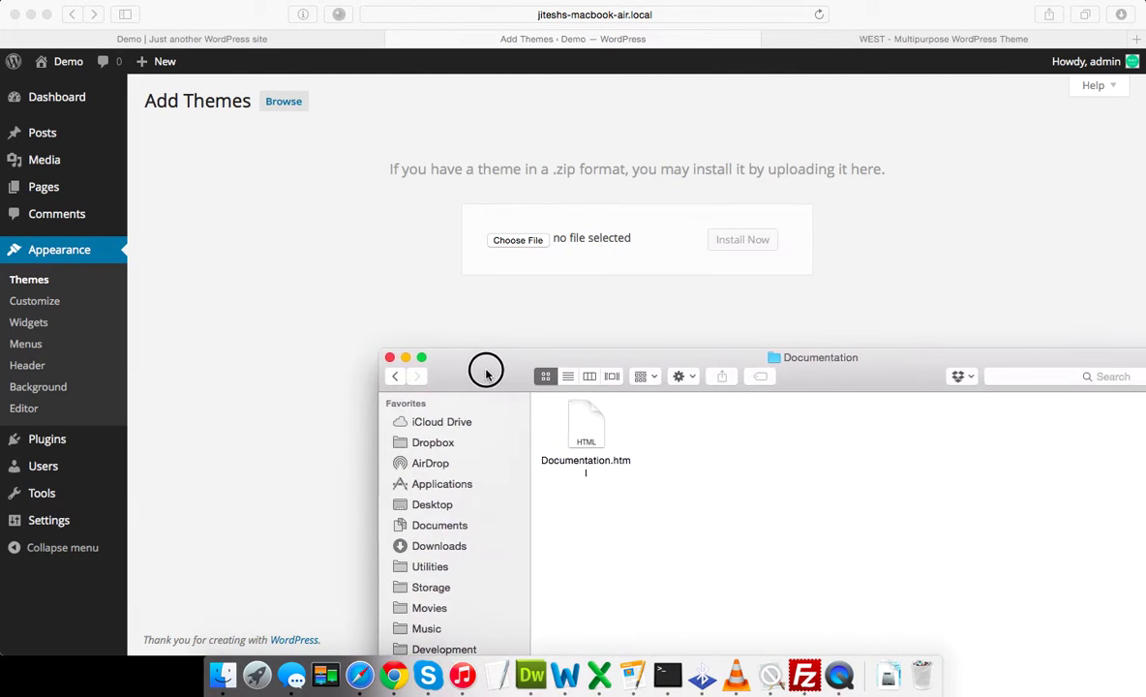
pyautogui.click(392, 374)
pyautogui.moveTo(789, 431); pyautogui.dragTo(523, 238)
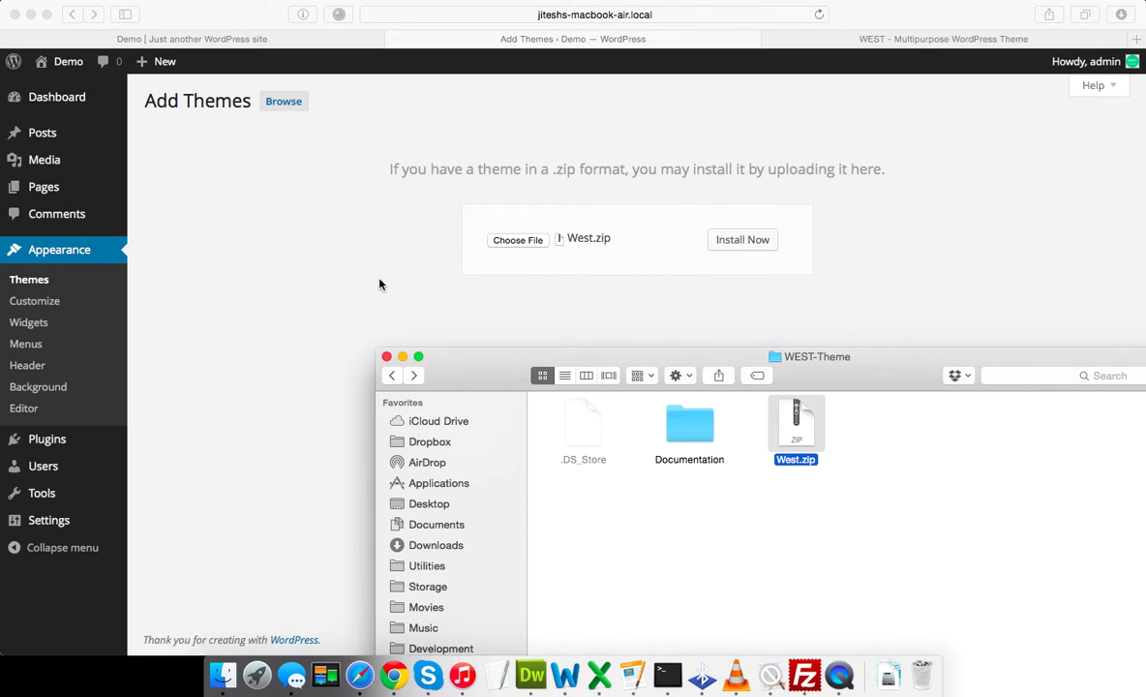
pyautogui.click(470, 261)
pyautogui.click(755, 242)
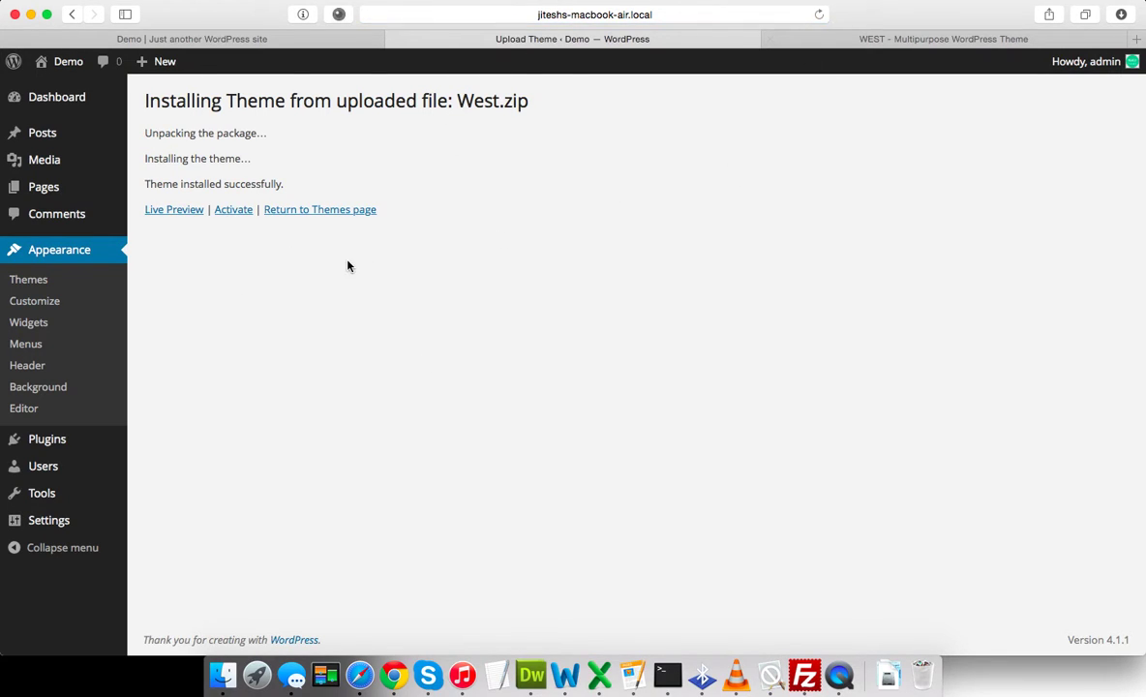
# Step: Activate the installed WEST theme and reload the Demo site's front page to check it
pyautogui.click(238, 213)
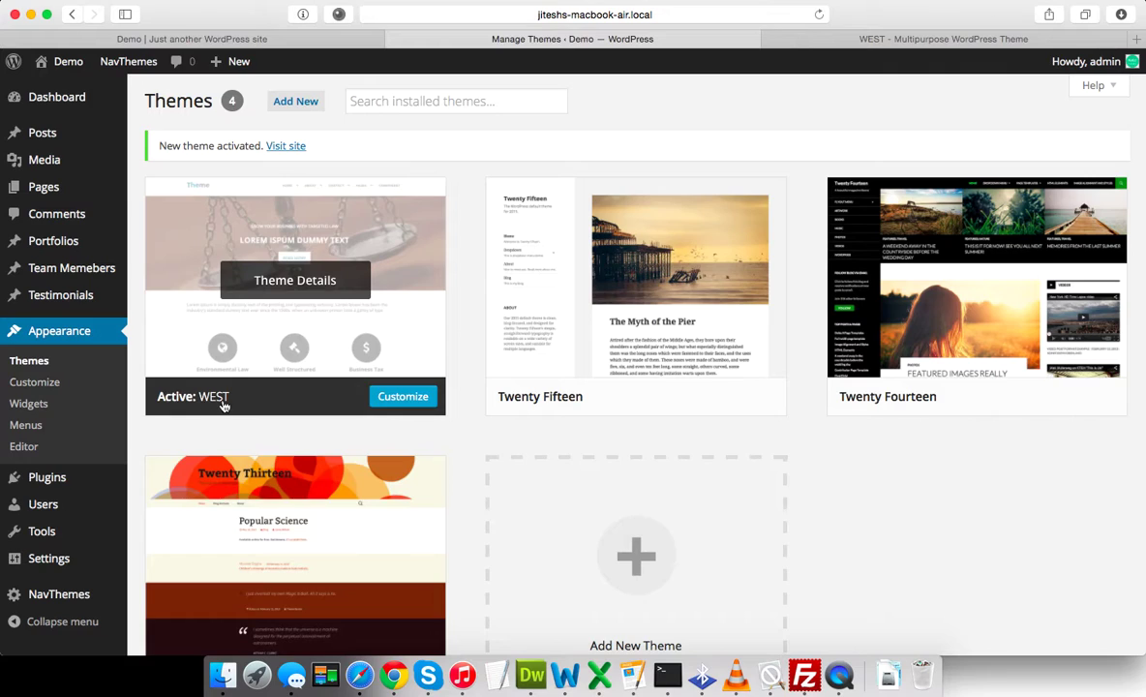
pyautogui.click(267, 39)
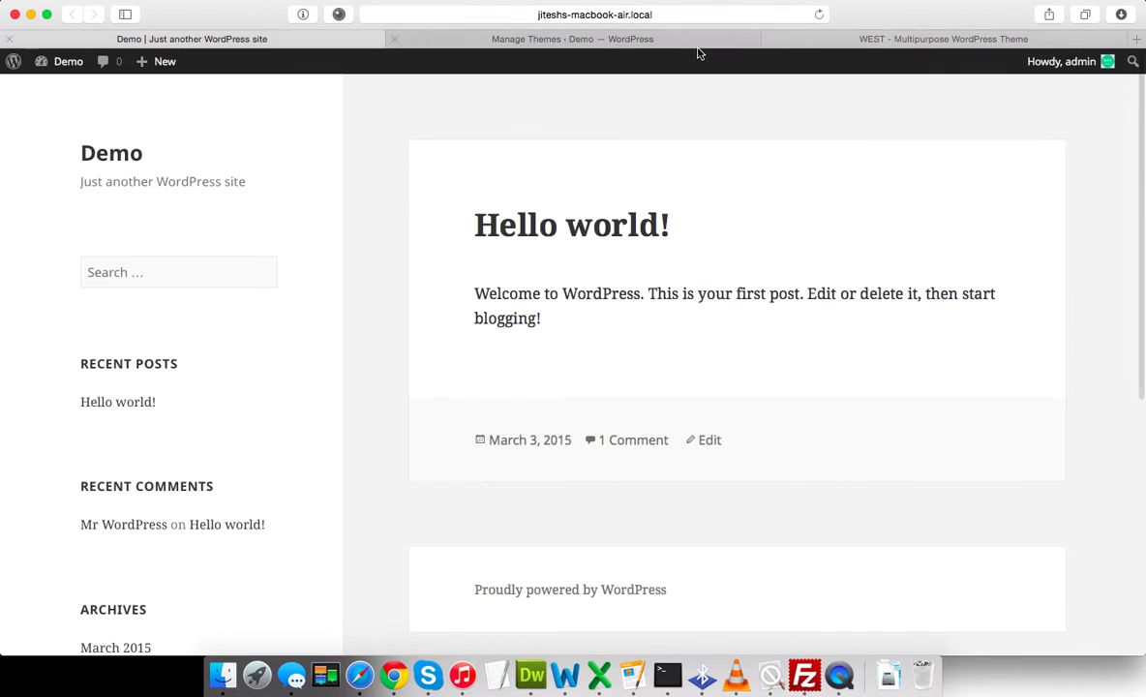
pyautogui.click(819, 15)
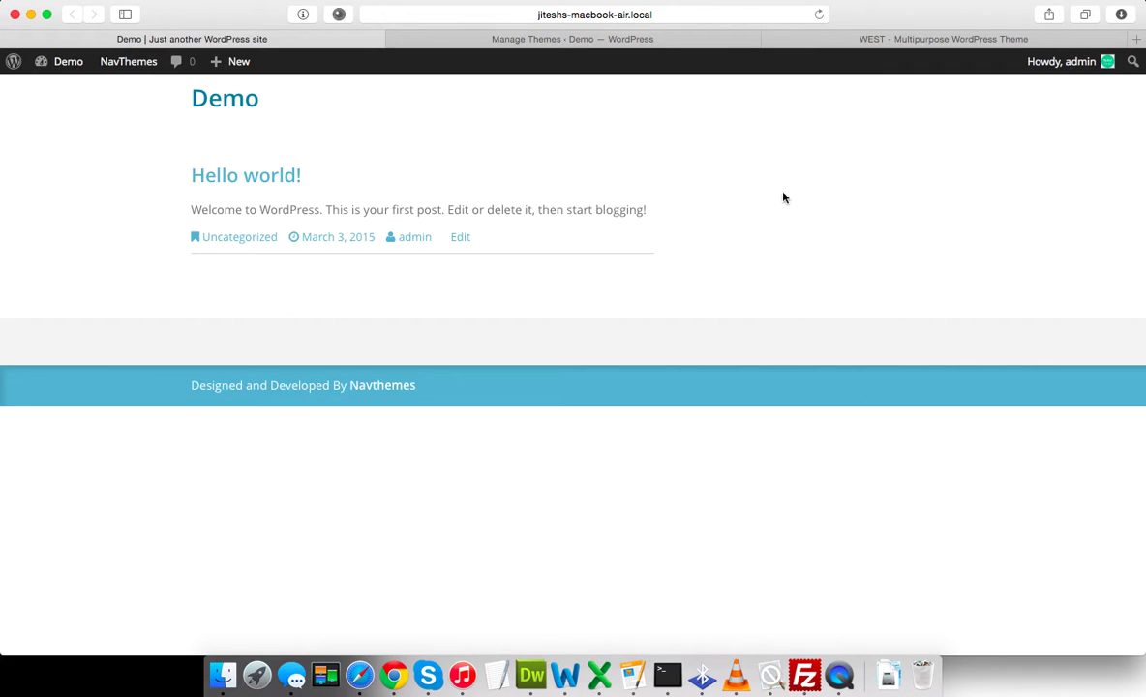
# Step: Place the WEST documentation tab beside the Demo site tab and open the documentation's Demo Content section
pyautogui.click(606, 41)
pyautogui.click(890, 46)
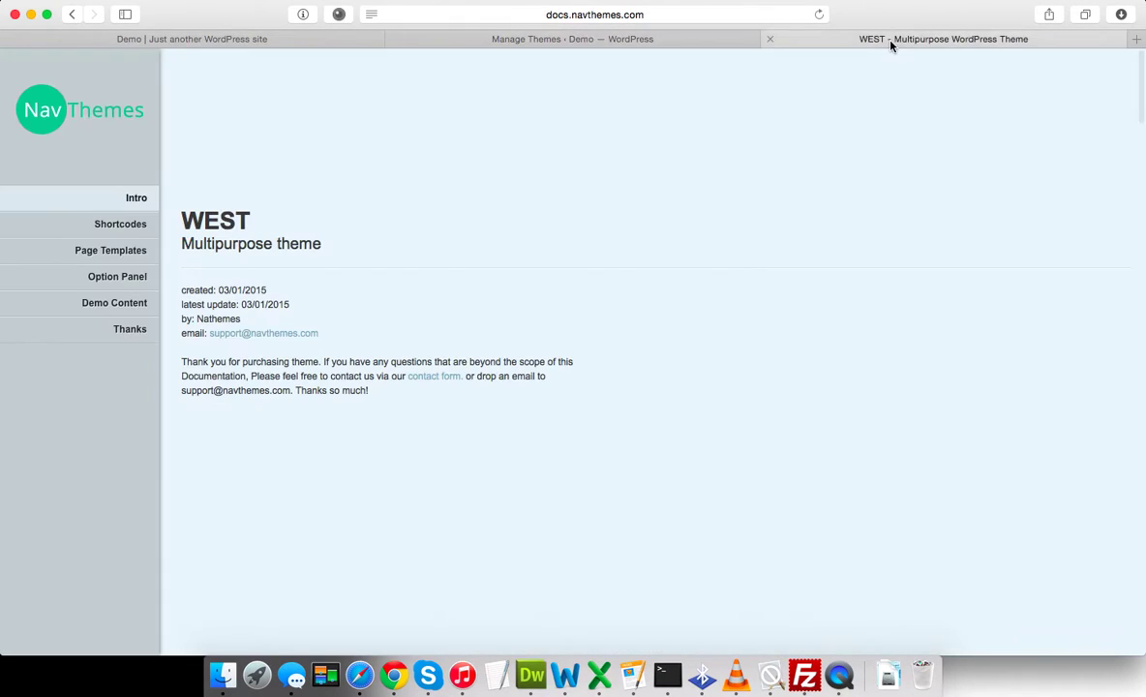
pyautogui.moveTo(893, 44); pyautogui.dragTo(486, 13)
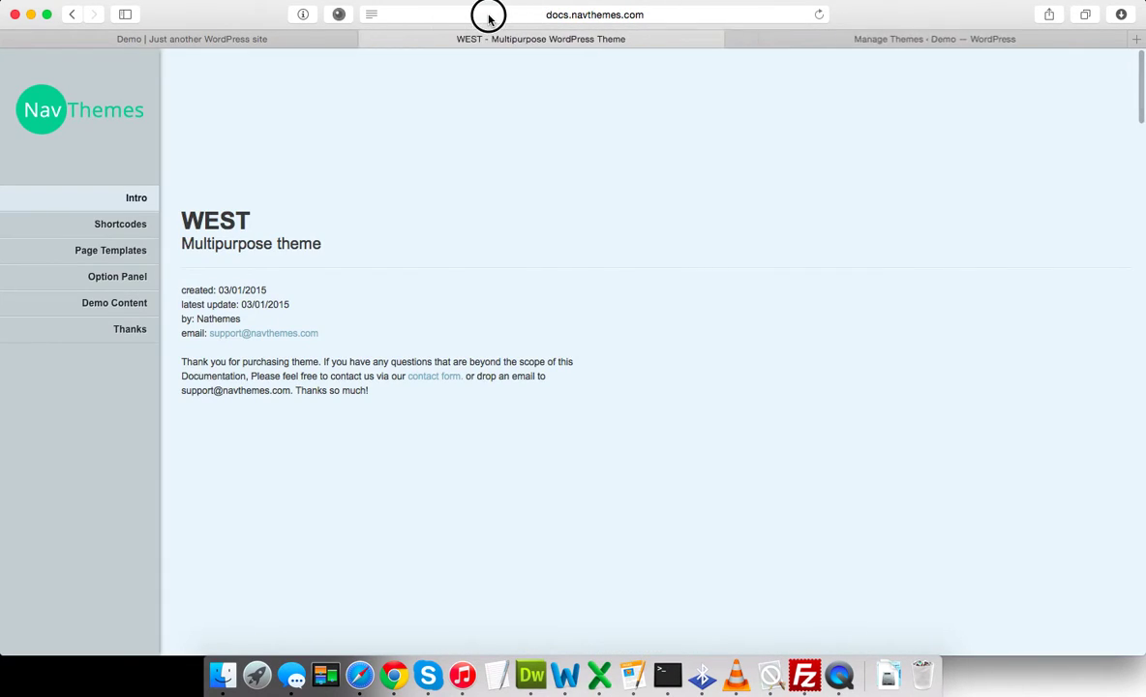
pyautogui.click(128, 307)
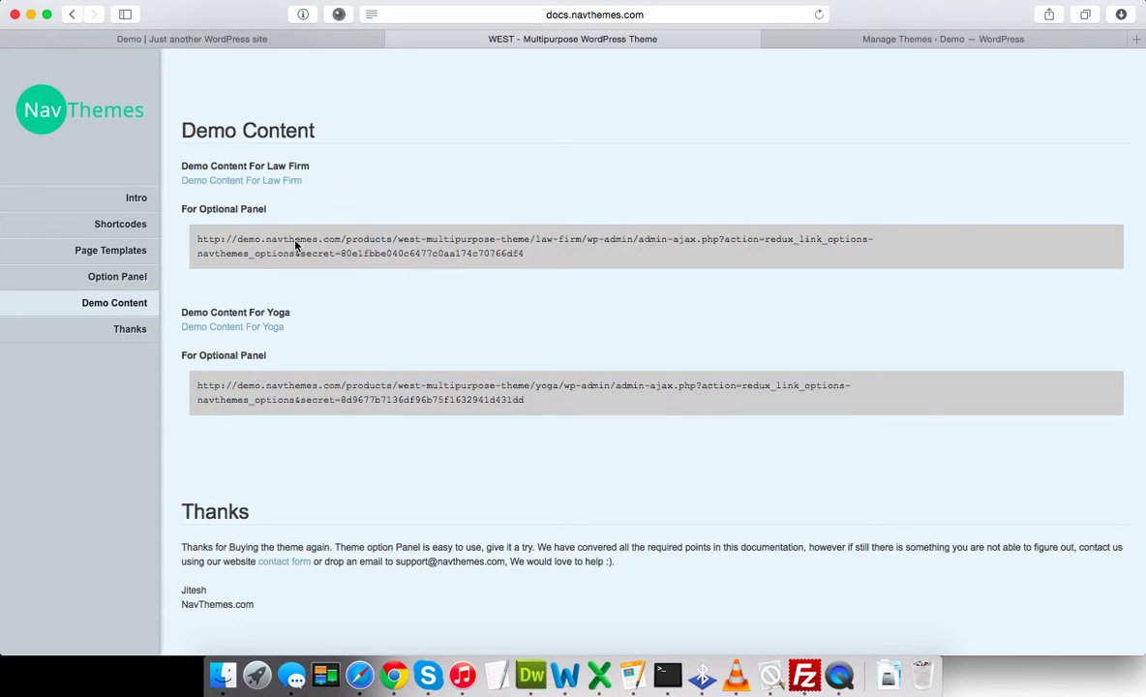
pyautogui.moveTo(350, 438); pyautogui.dragTo(327, 343)
pyautogui.click(327, 343)
# Step: Download the Law Firm demo content to the Desktop as west.wordpress.2015-03-02.xml, replacing the existing file, and check the downloads list
pyautogui.rightClick(288, 185)
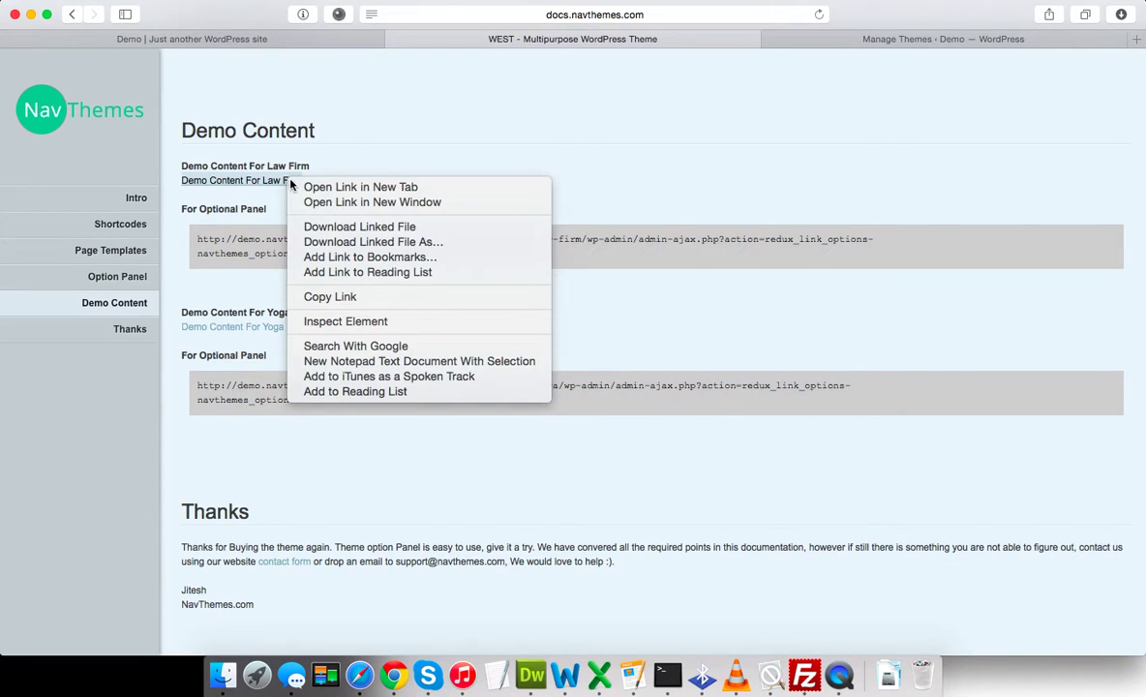
pyautogui.click(377, 242)
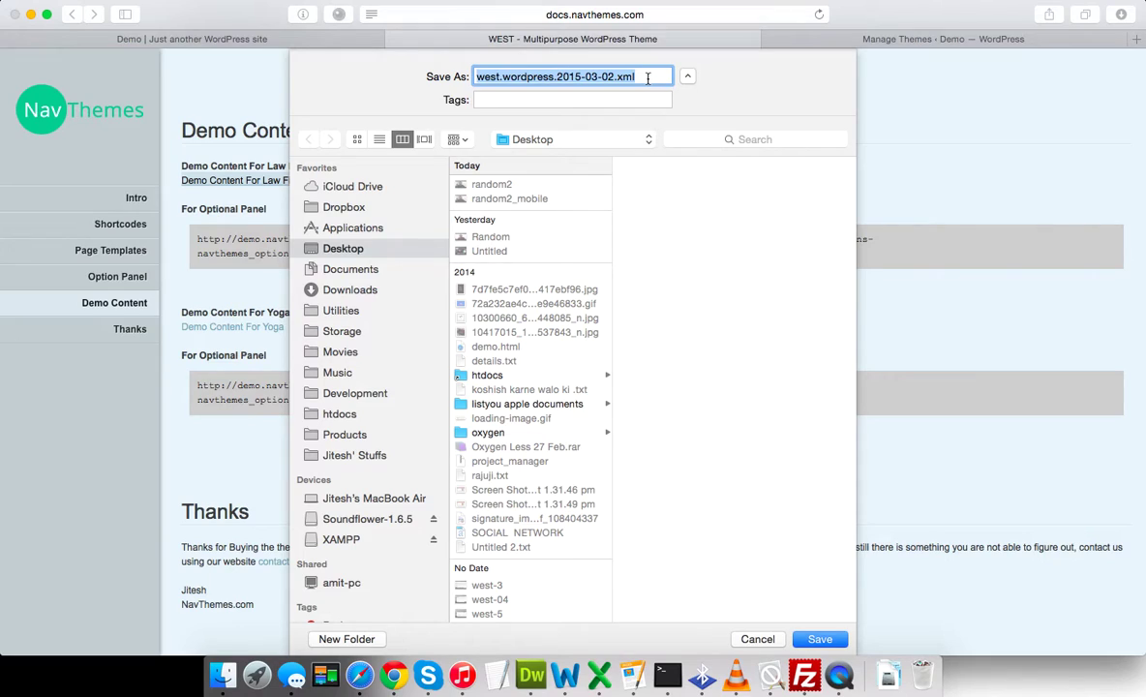
pyautogui.click(820, 639)
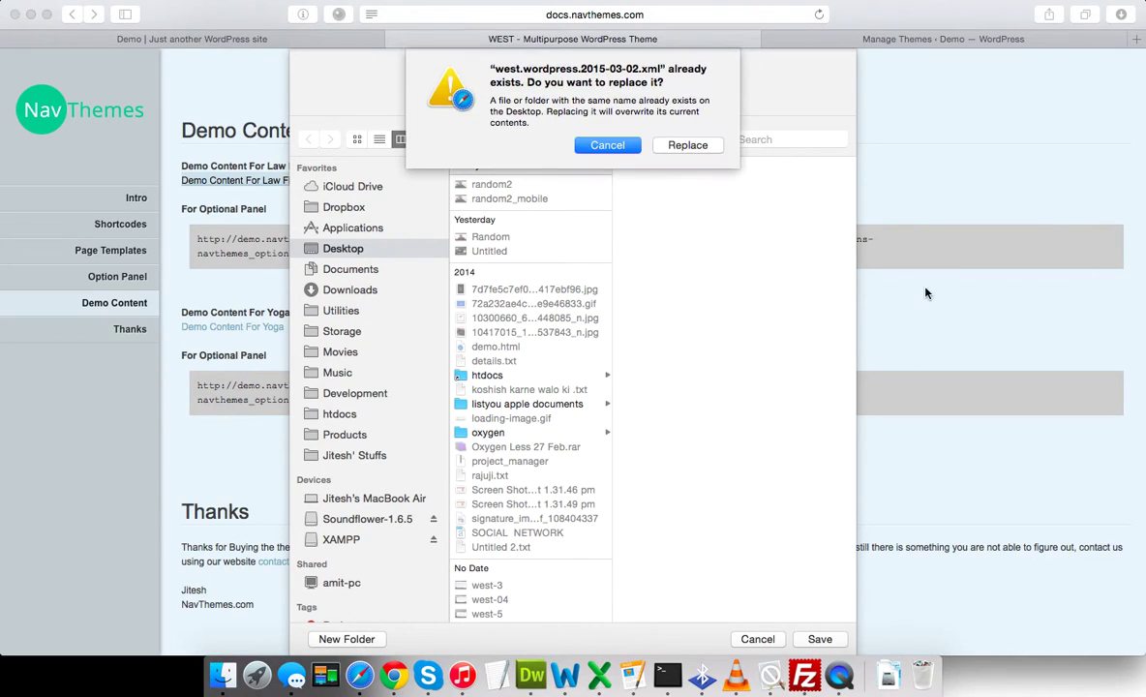
pyautogui.click(674, 146)
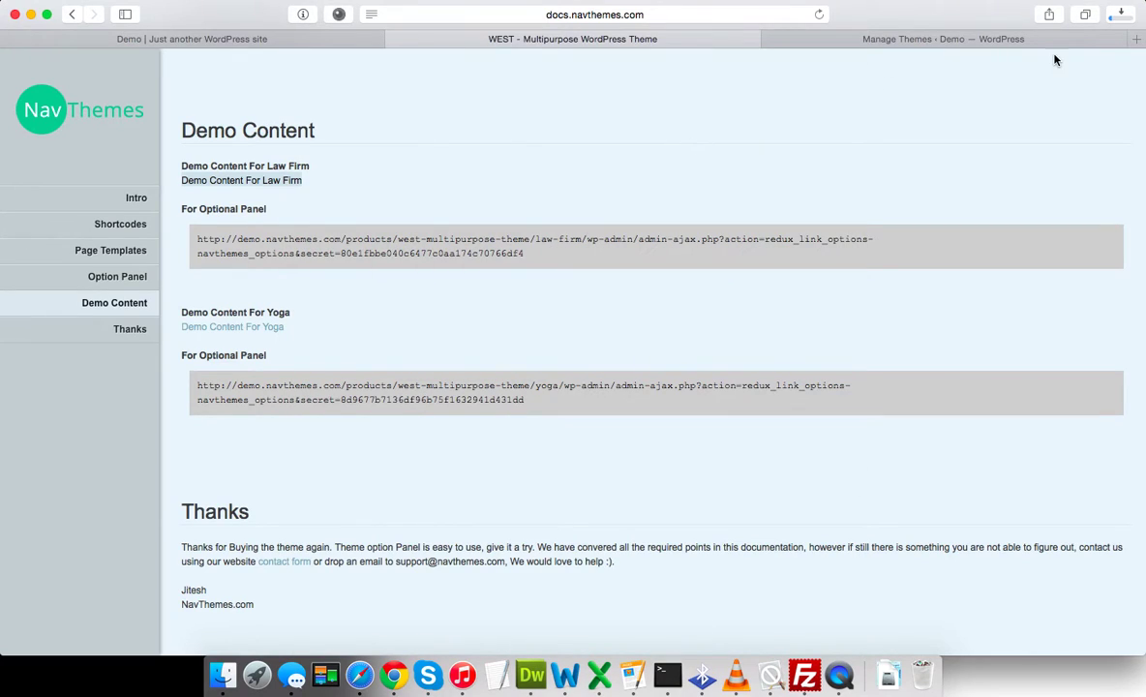
pyautogui.click(1122, 14)
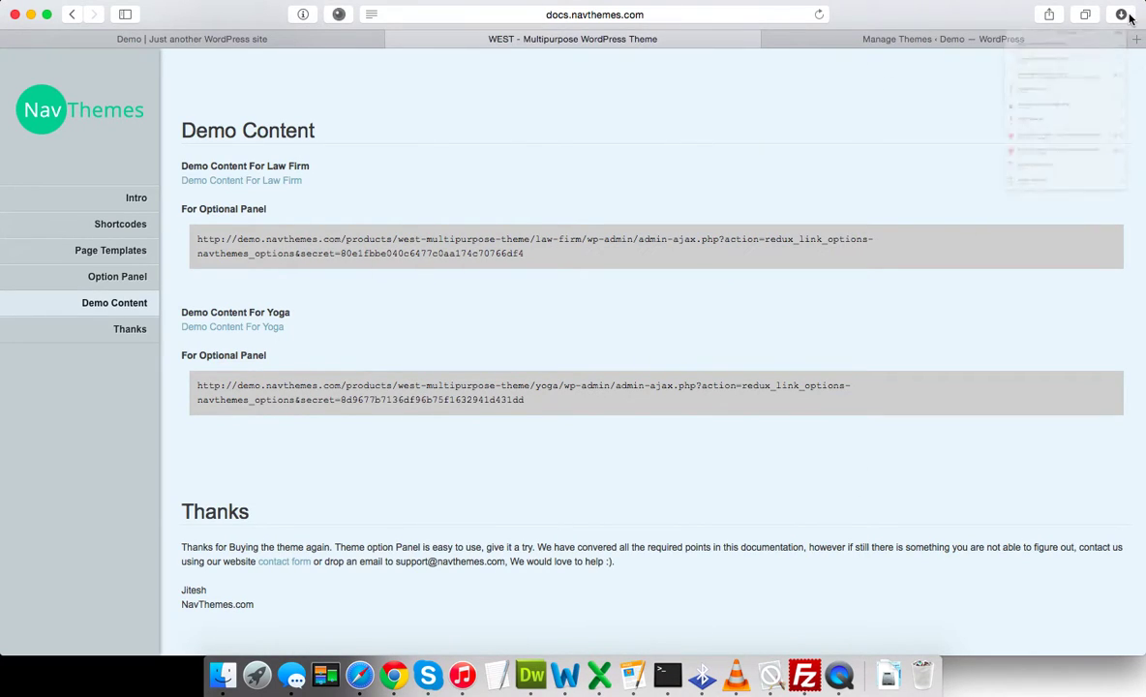
pyautogui.click(735, 126)
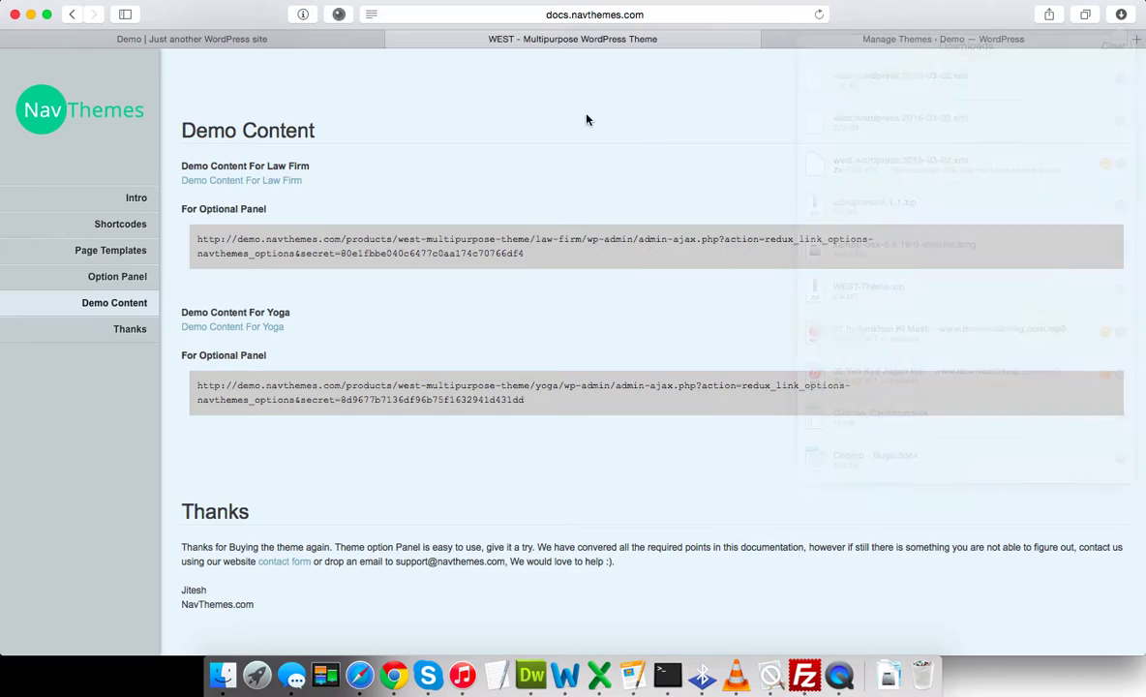
# Step: Install the WordPress Importer plugin from the Demo site's import tools, activate it and run the importer
pyautogui.click(833, 38)
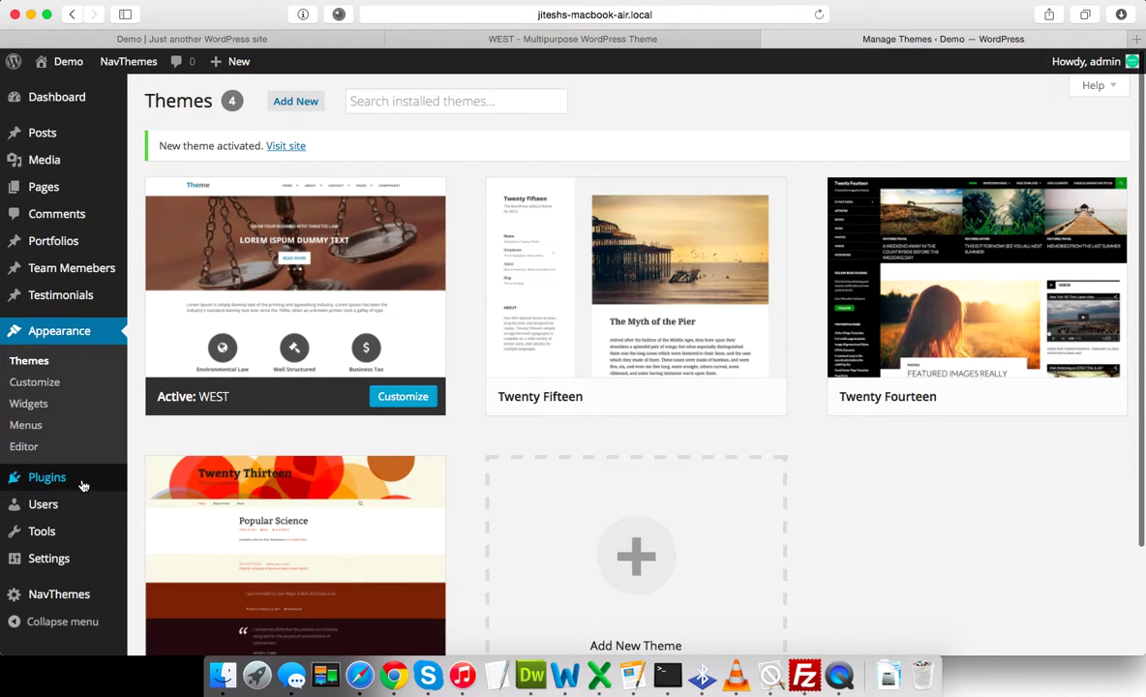
pyautogui.moveTo(85, 538)
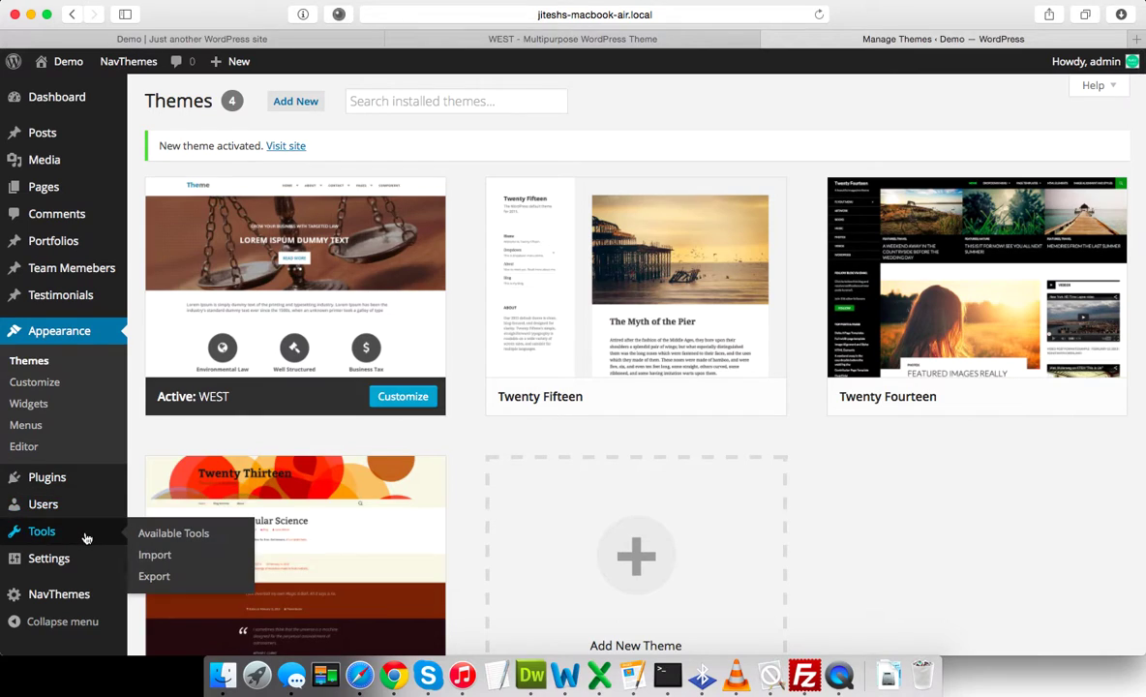
pyautogui.click(155, 556)
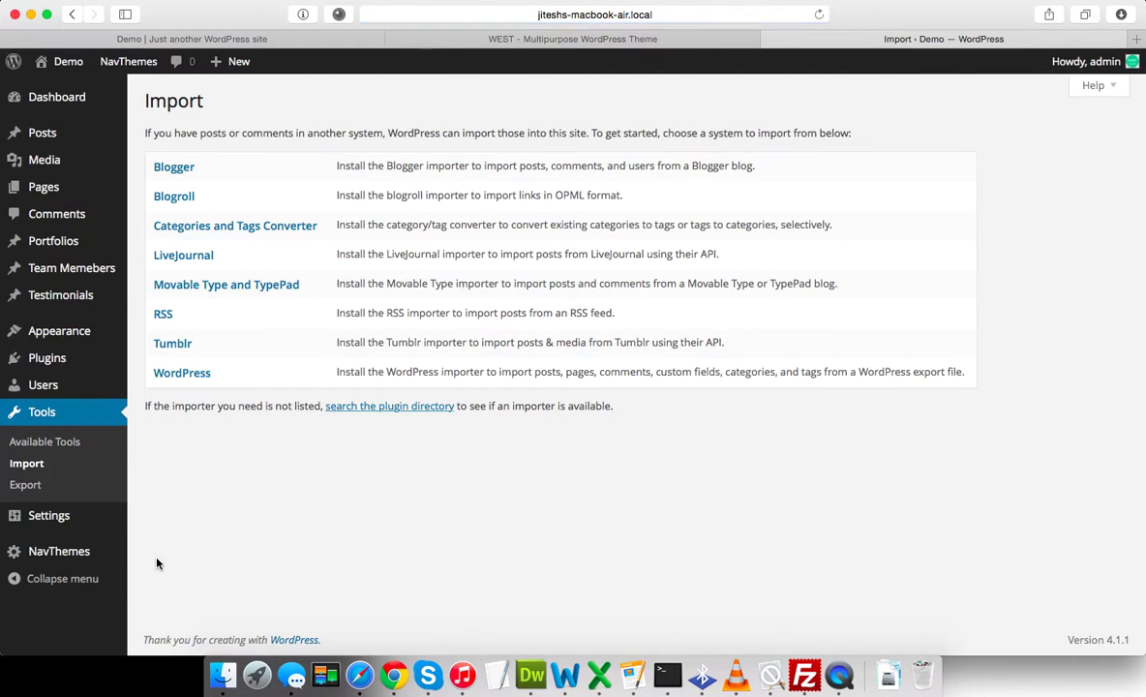
pyautogui.click(184, 373)
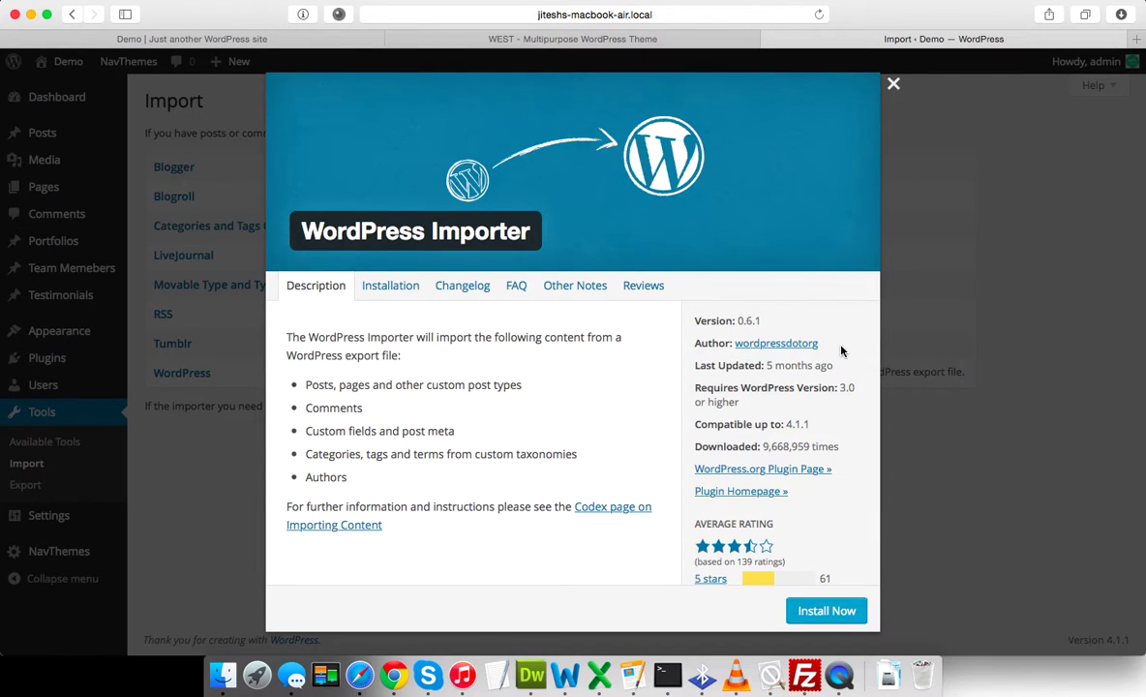
pyautogui.click(830, 612)
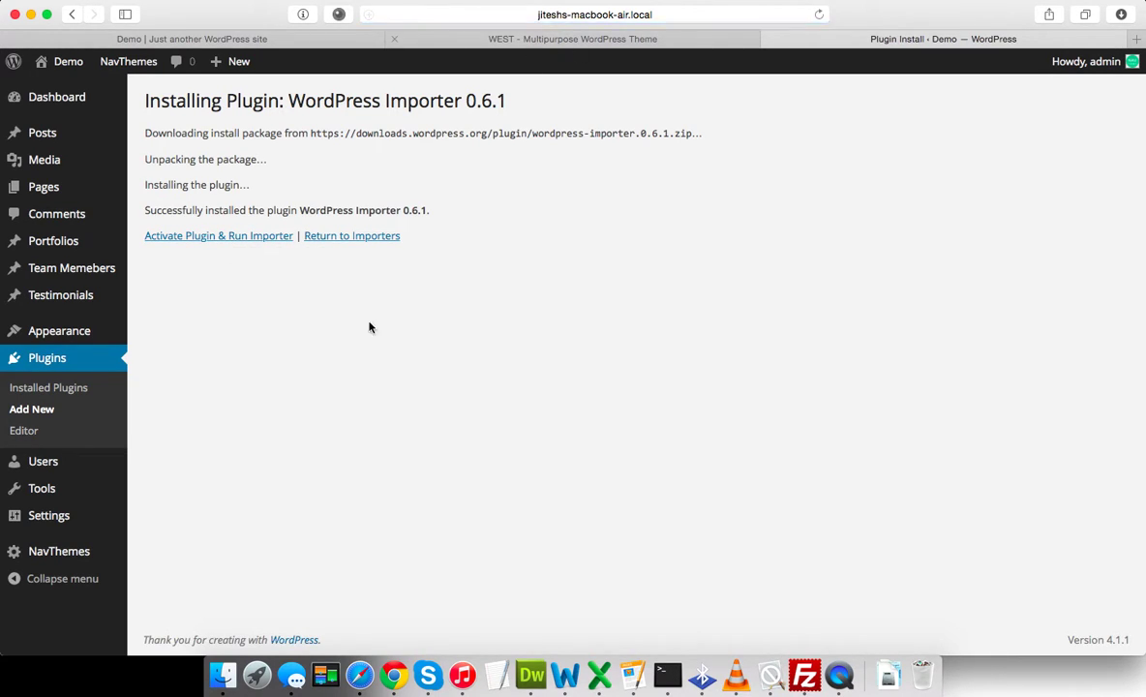
pyautogui.click(219, 238)
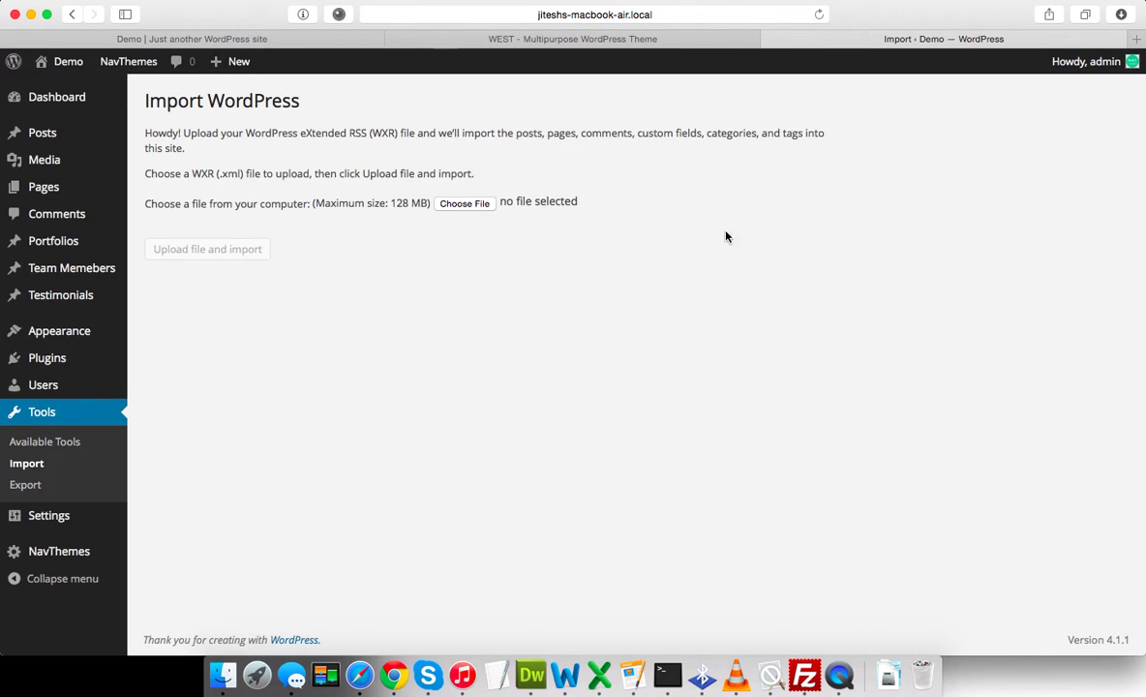
# Step: Locate the downloaded west.wordpress.2015-03-02.xml in Finder and set it as the file for the WordPress import
pyautogui.click(1121, 13)
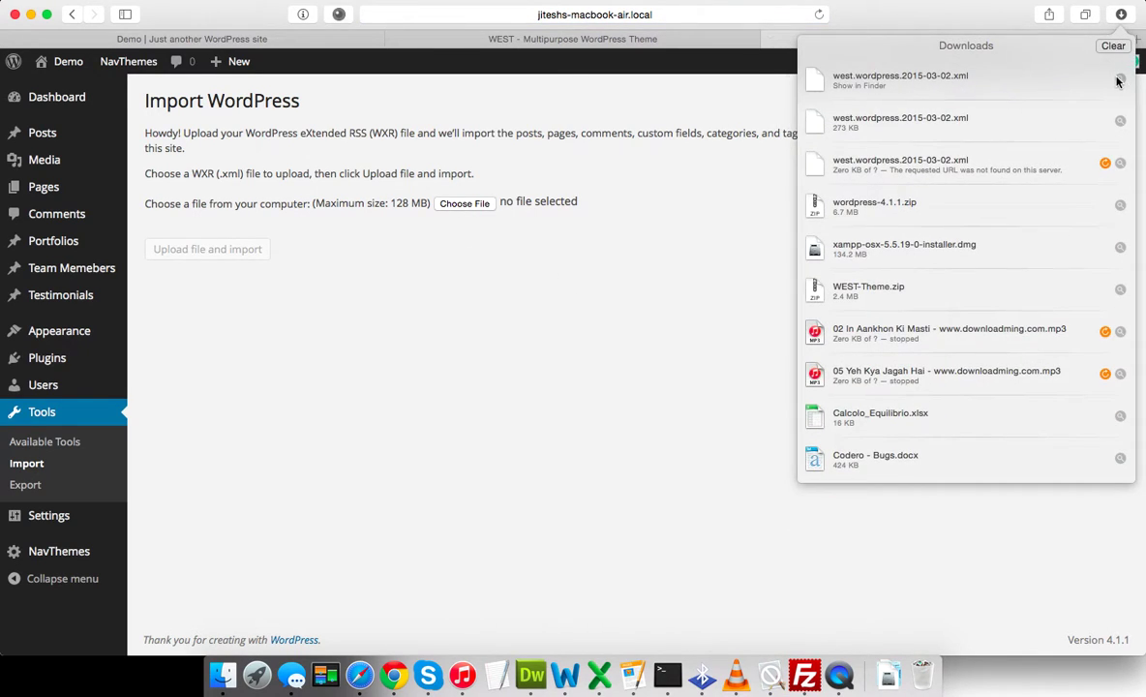
pyautogui.click(1119, 80)
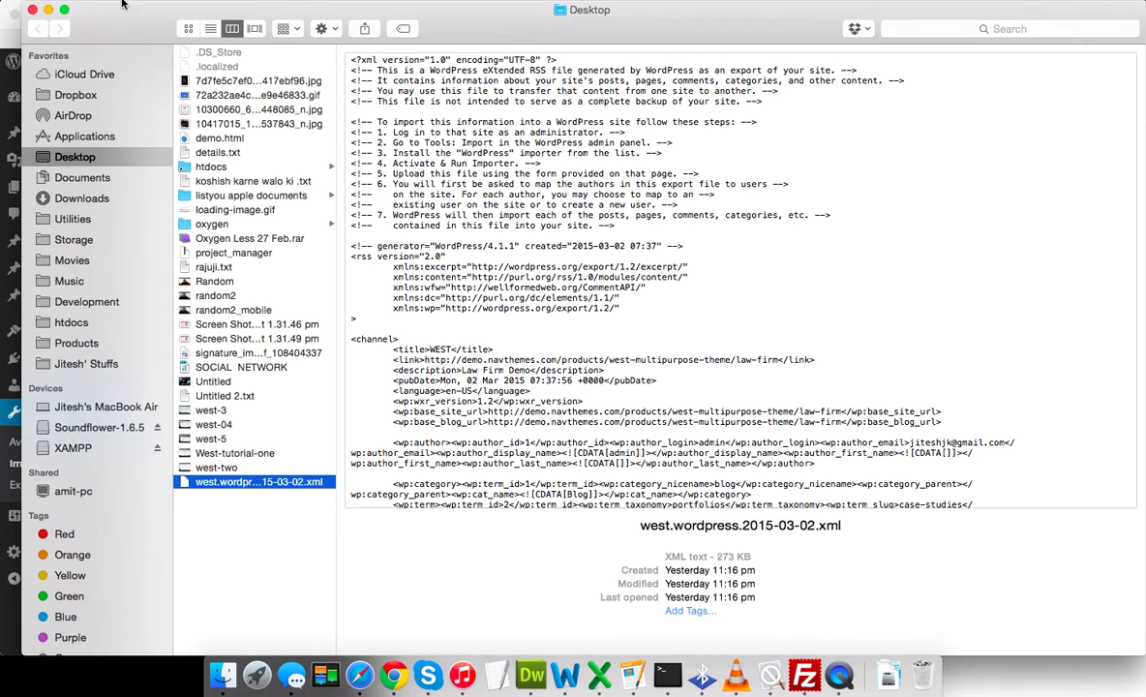
pyautogui.doubleClick(126, 28)
pyautogui.moveTo(966, 240); pyautogui.dragTo(928, 183)
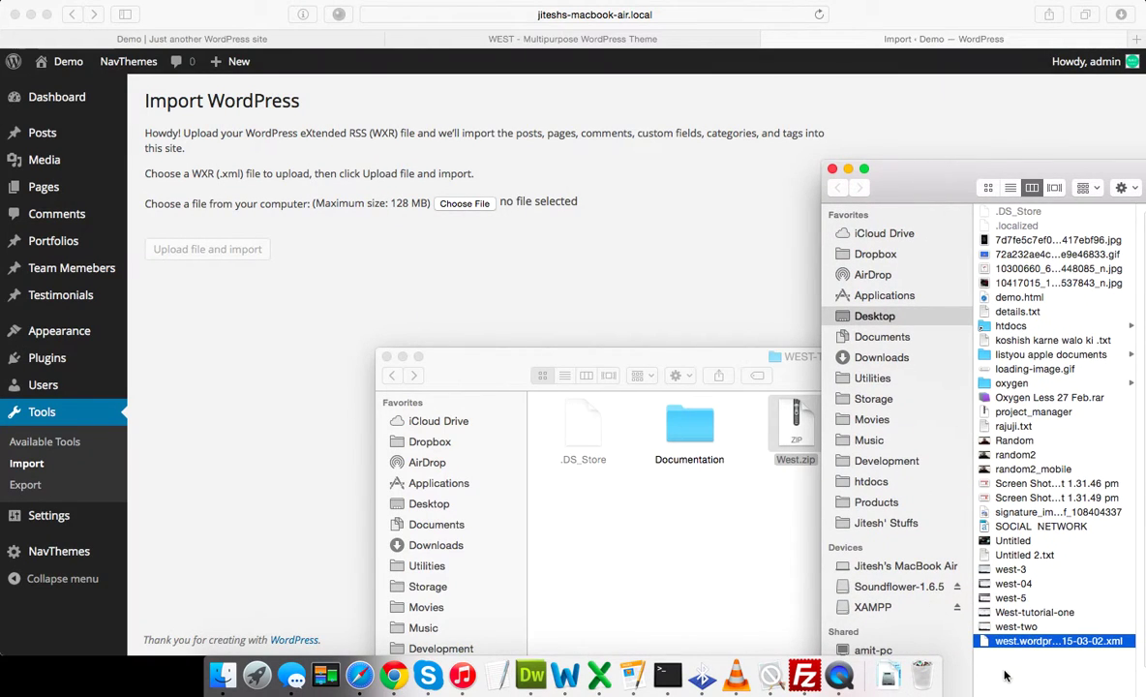
pyautogui.moveTo(1036, 639); pyautogui.dragTo(475, 205)
pyautogui.click(242, 331)
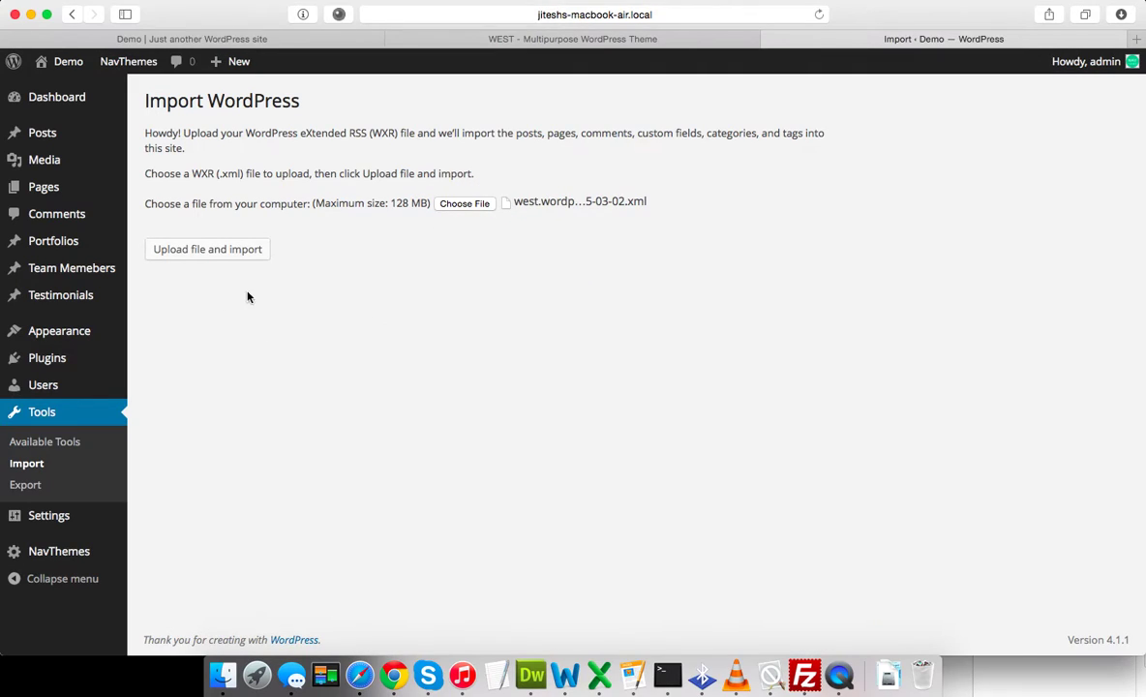
# Step: Upload the chosen file, assign the imported posts to the existing admin user and submit the import
pyautogui.click(179, 248)
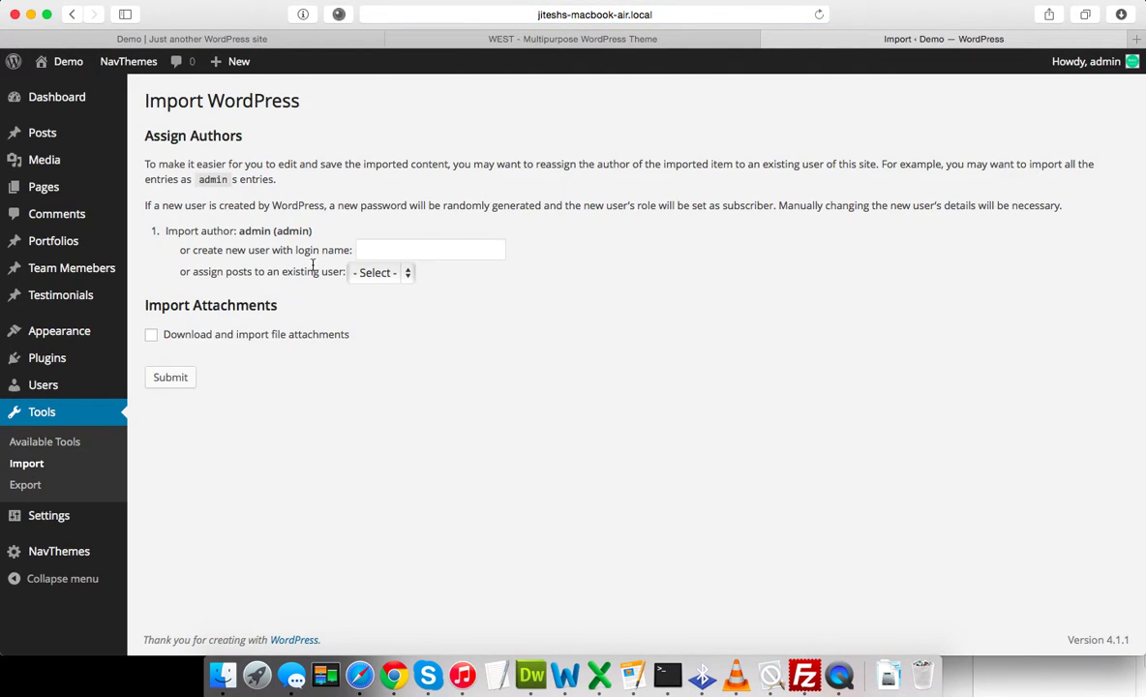
pyautogui.click(380, 276)
pyautogui.click(397, 290)
pyautogui.click(168, 376)
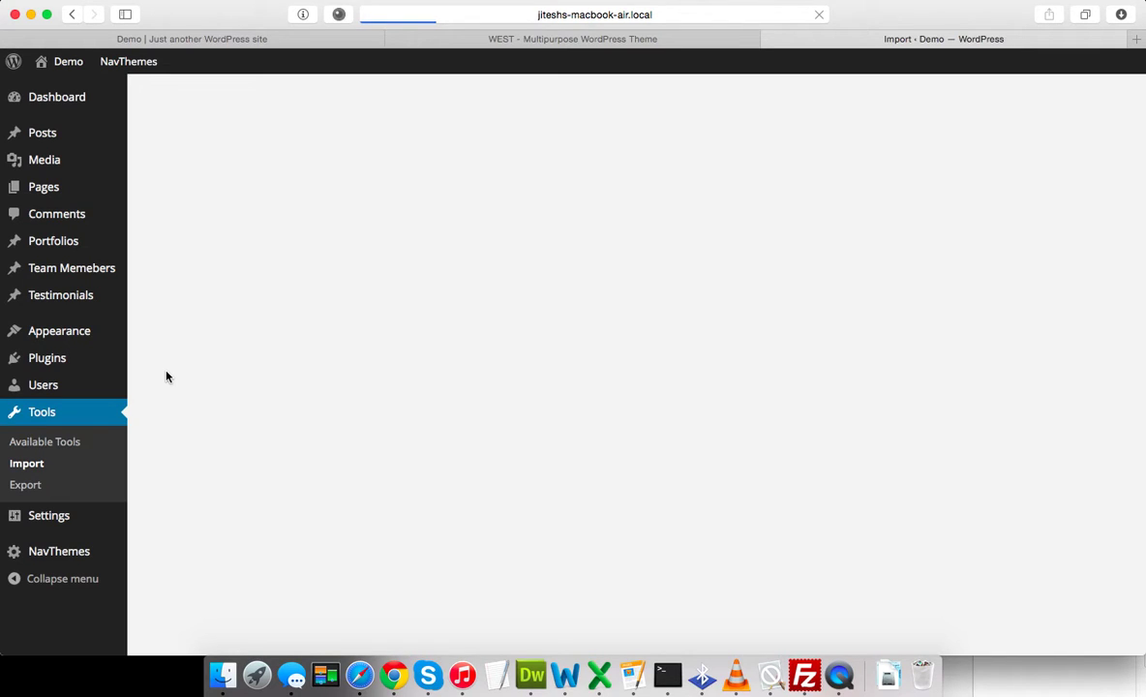
# Step: Open the Posts list in a new tab and move the "Hello world!" post to the trash
pyautogui.rightClick(96, 138)
pyautogui.click(150, 140)
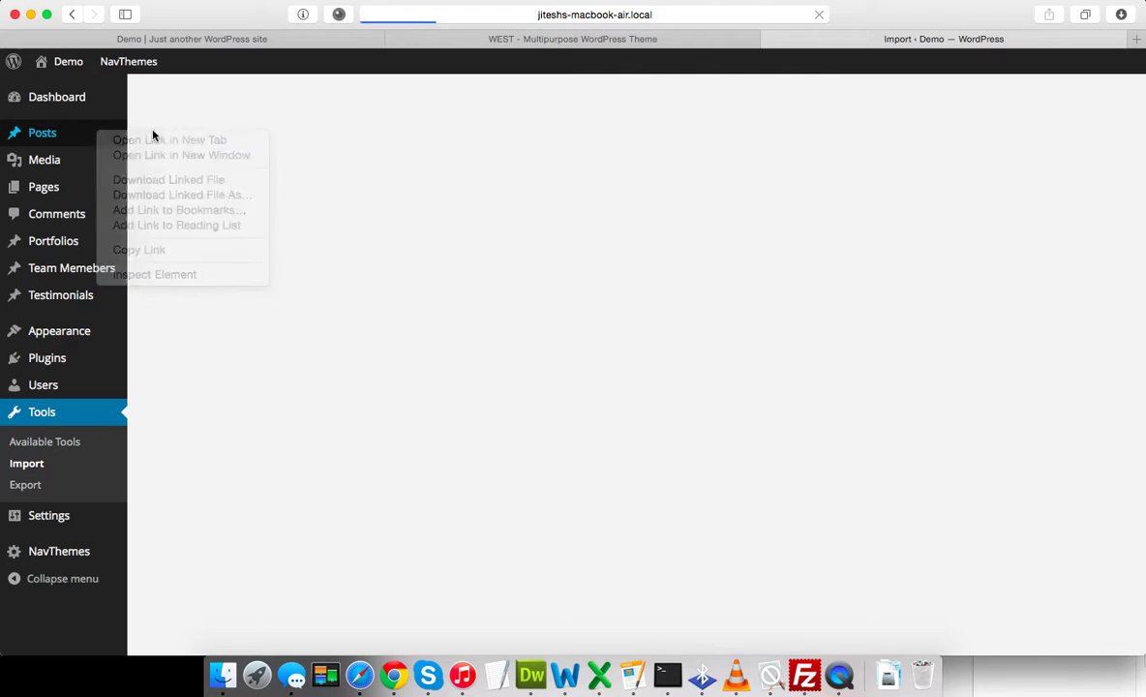
pyautogui.click(976, 37)
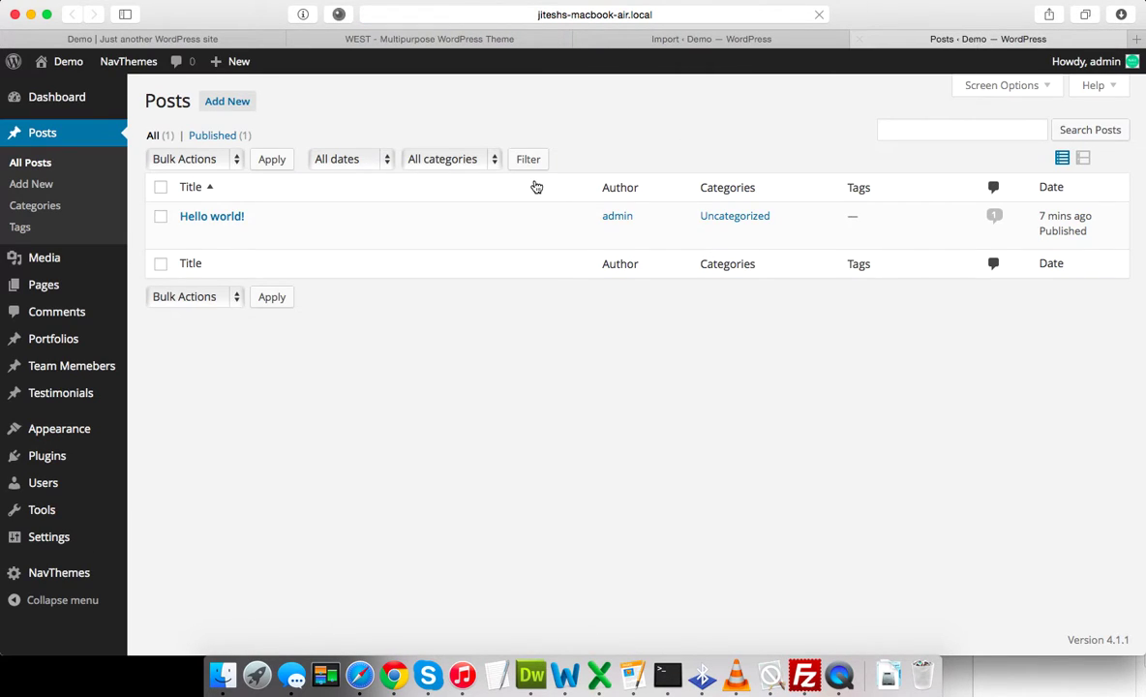
pyautogui.moveTo(228, 219)
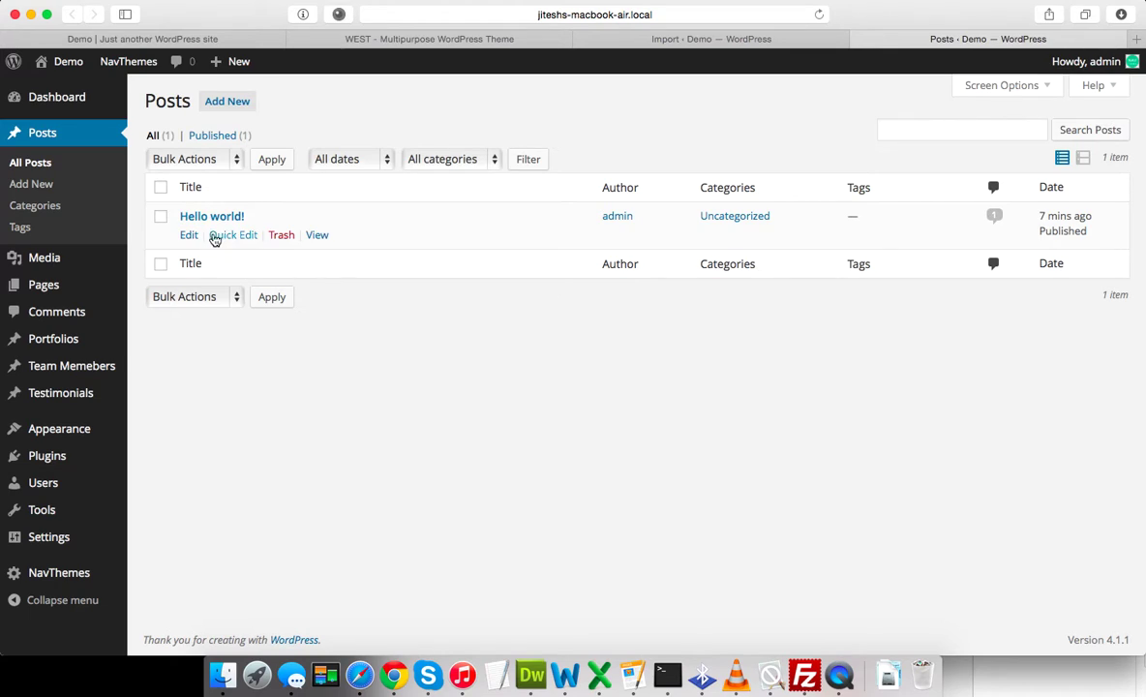
pyautogui.click(279, 240)
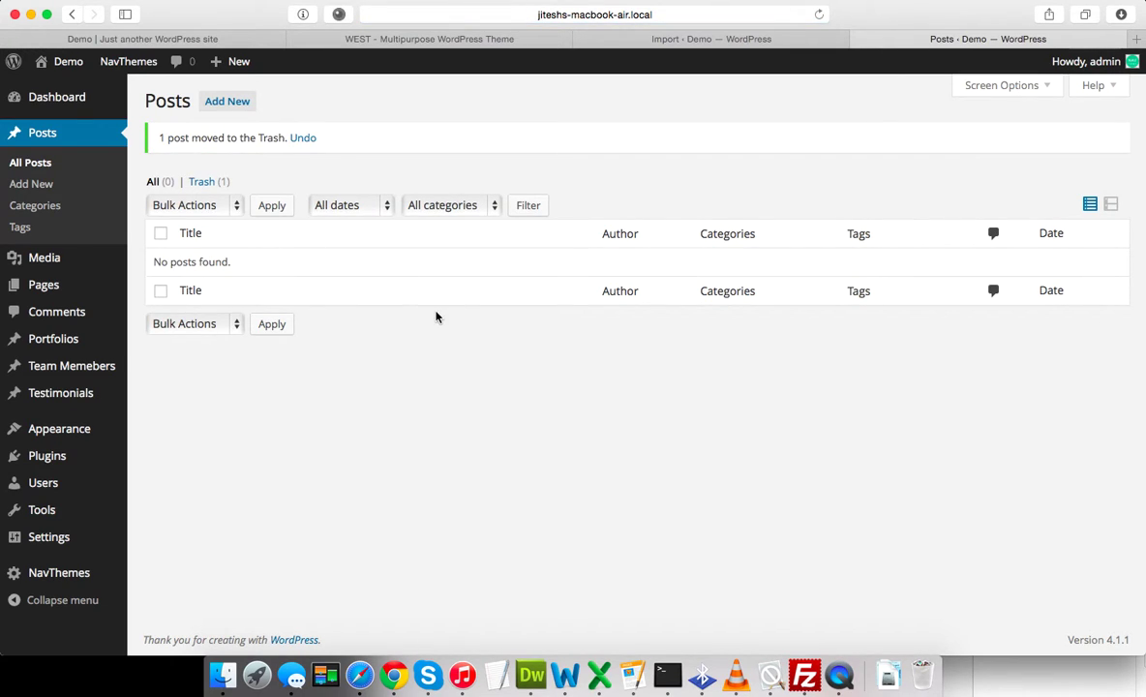
# Step: Check the import's progress by refreshing the list of all posts and looking at the Import page
pyautogui.moveTo(123, 276)
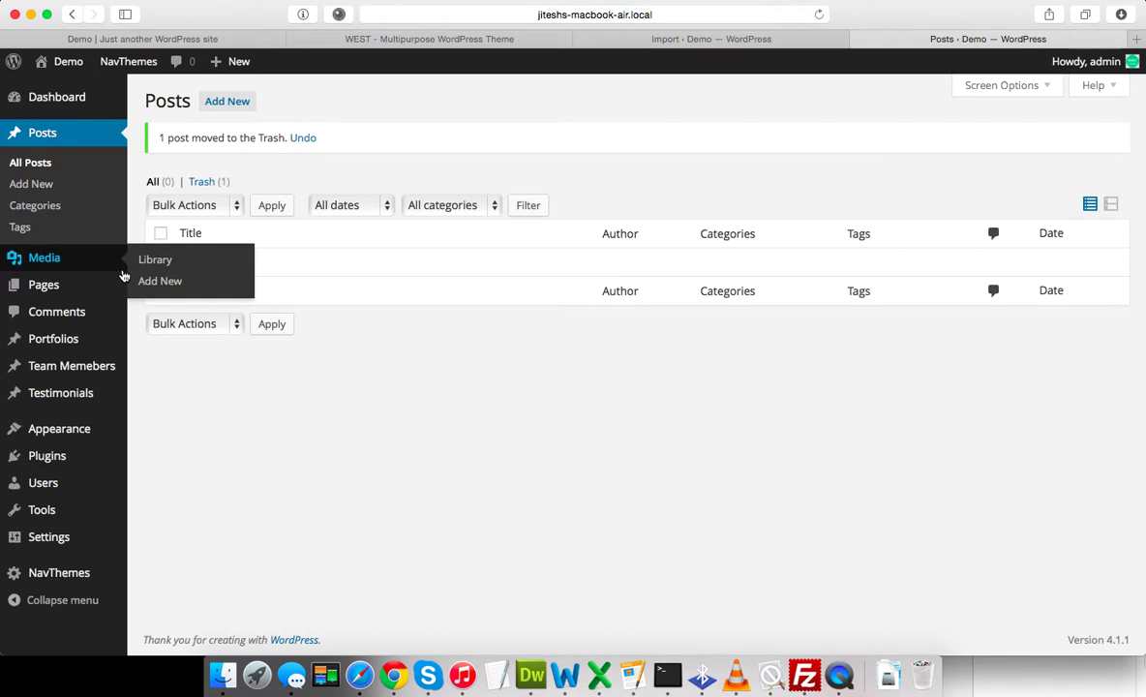
pyautogui.click(40, 166)
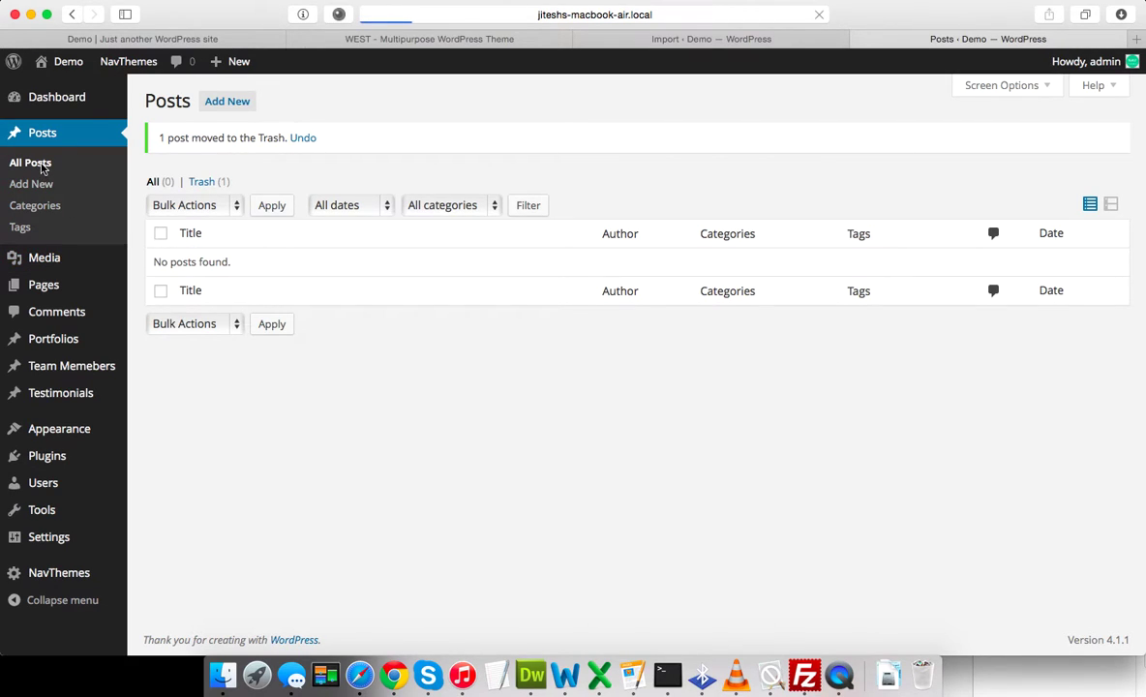
pyautogui.click(592, 39)
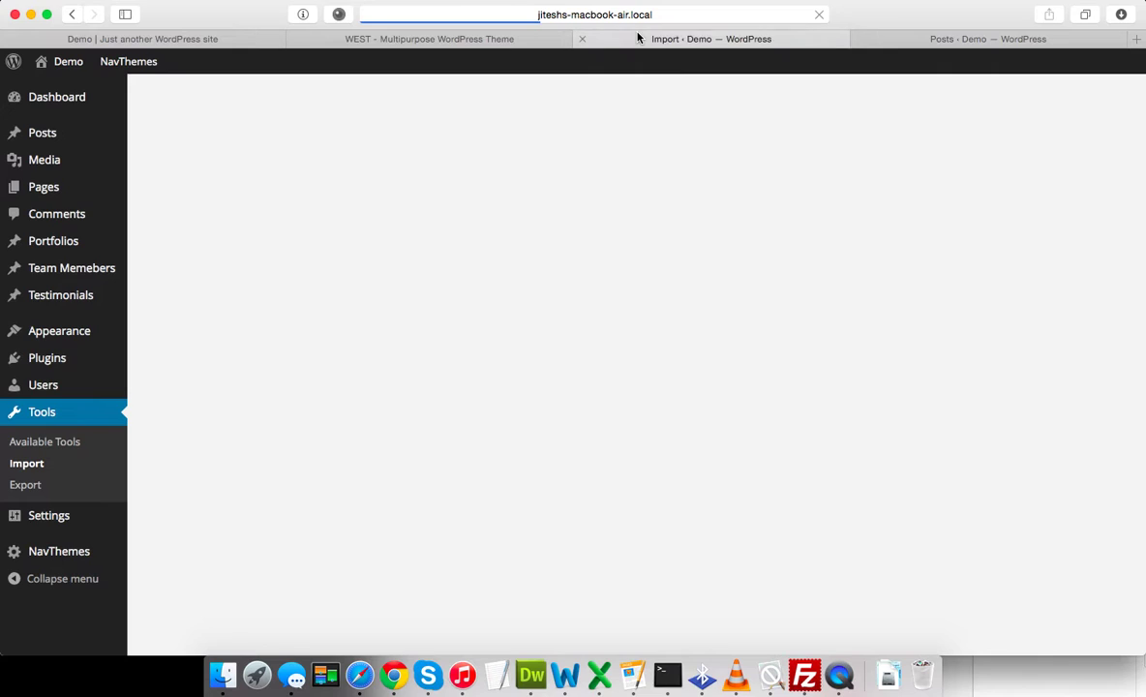
pyautogui.click(885, 41)
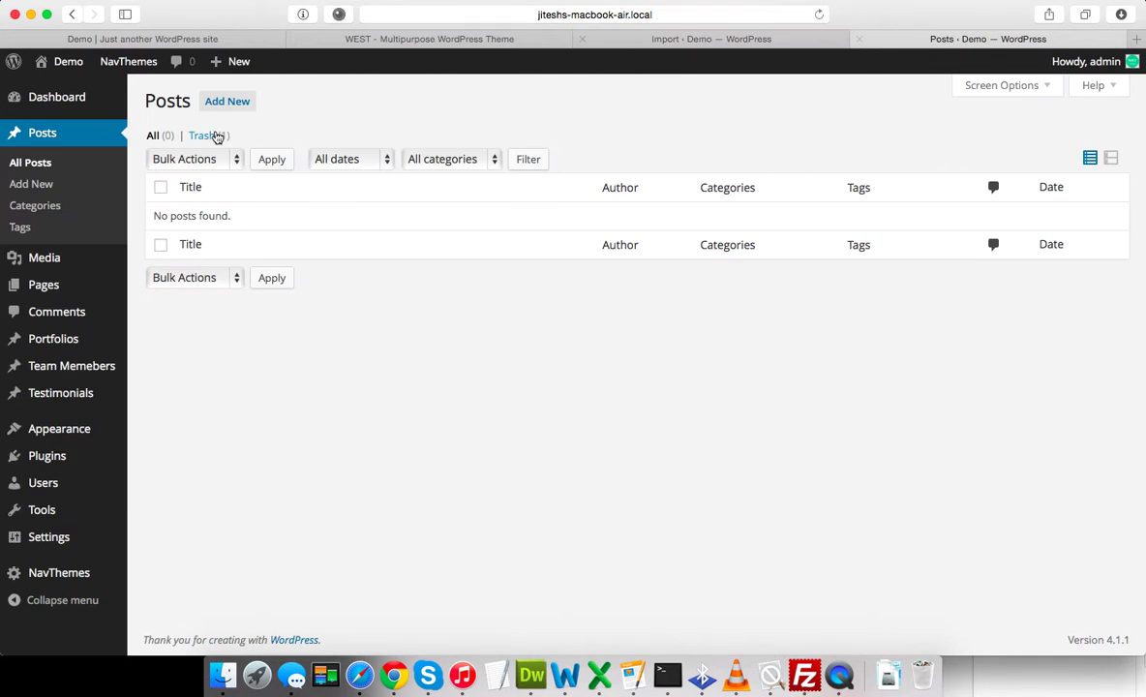
pyautogui.click(80, 165)
pyautogui.click(49, 162)
pyautogui.click(40, 161)
pyautogui.click(40, 164)
pyautogui.click(598, 41)
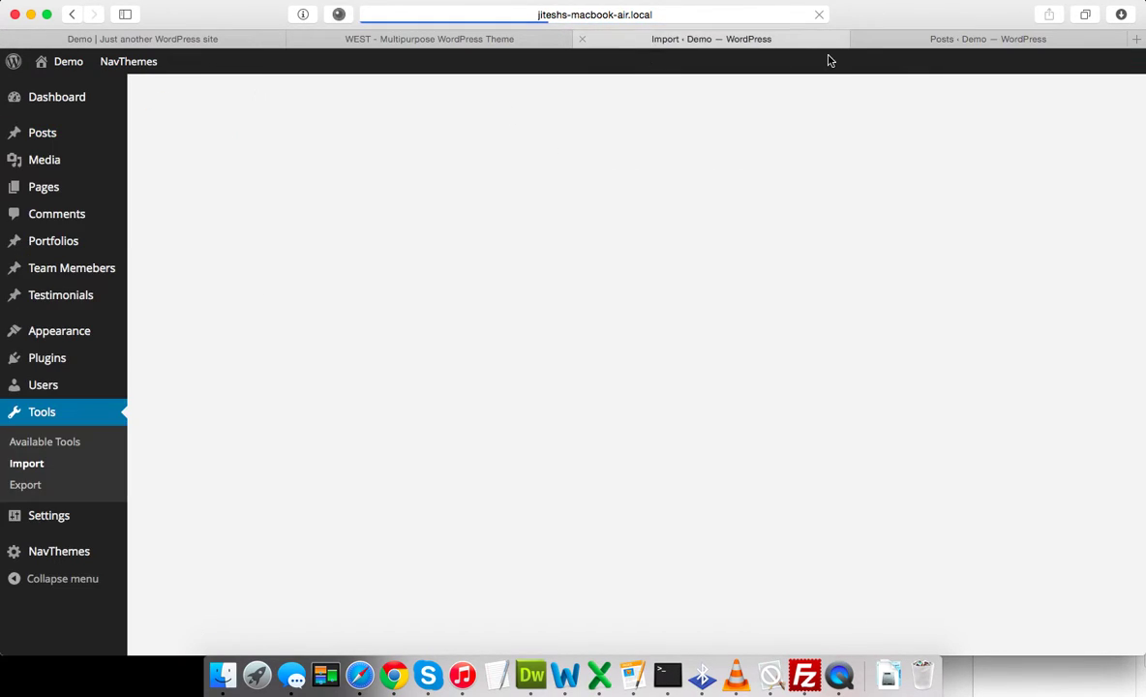
pyautogui.click(910, 36)
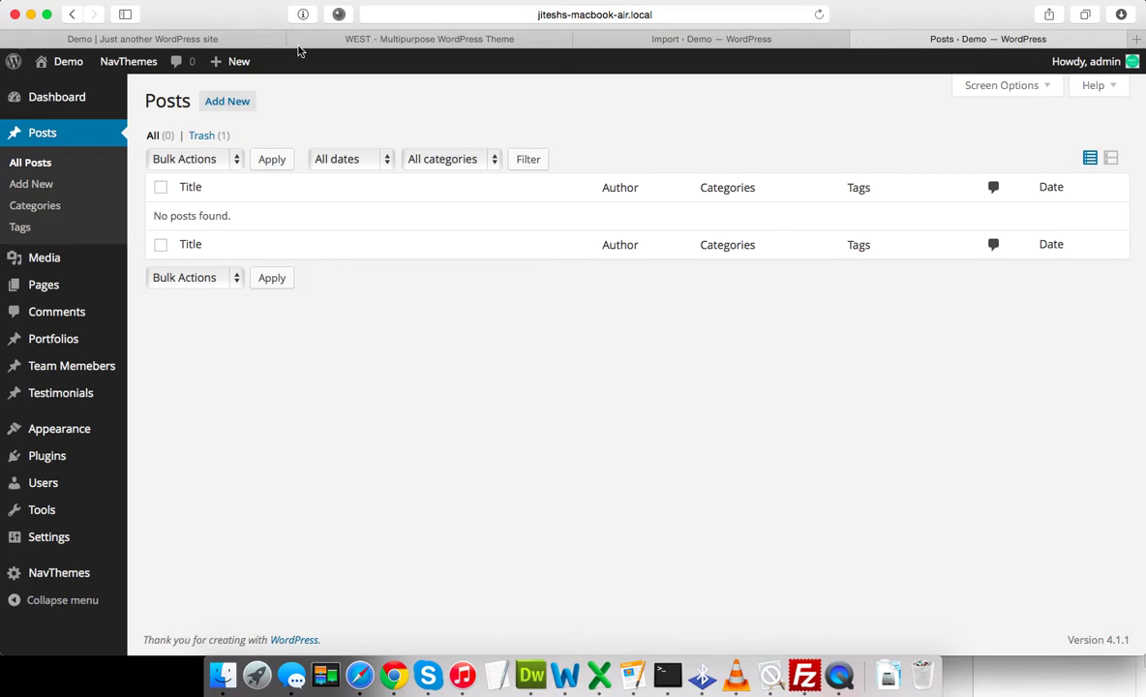
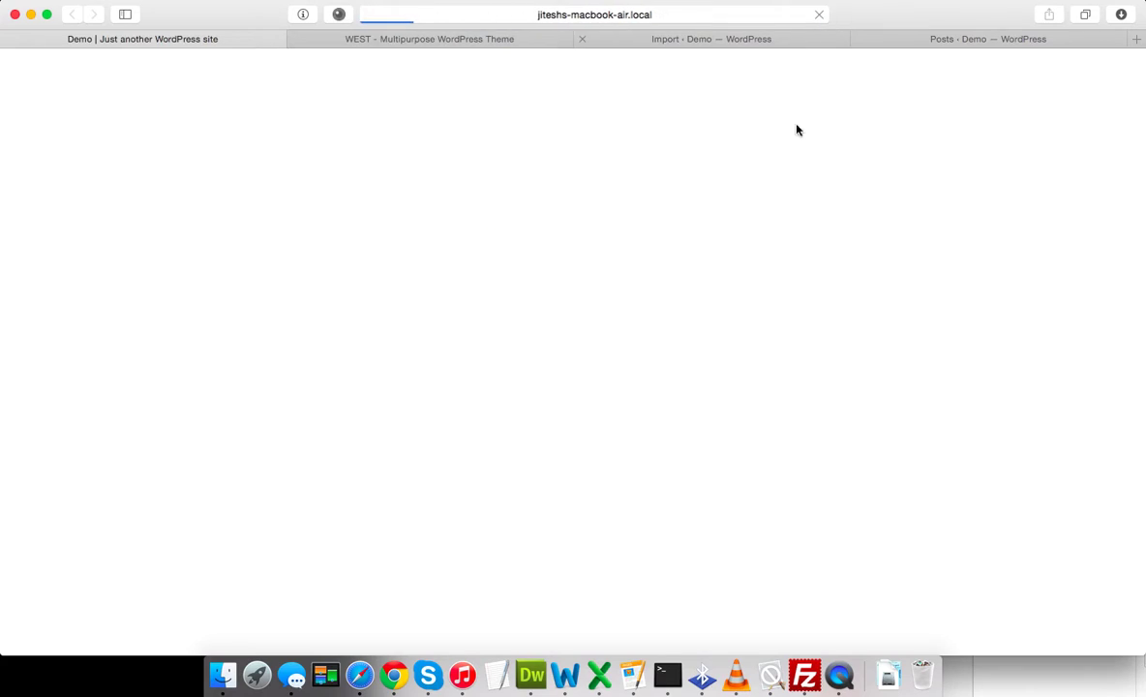
pyautogui.click(513, 40)
pyautogui.click(644, 41)
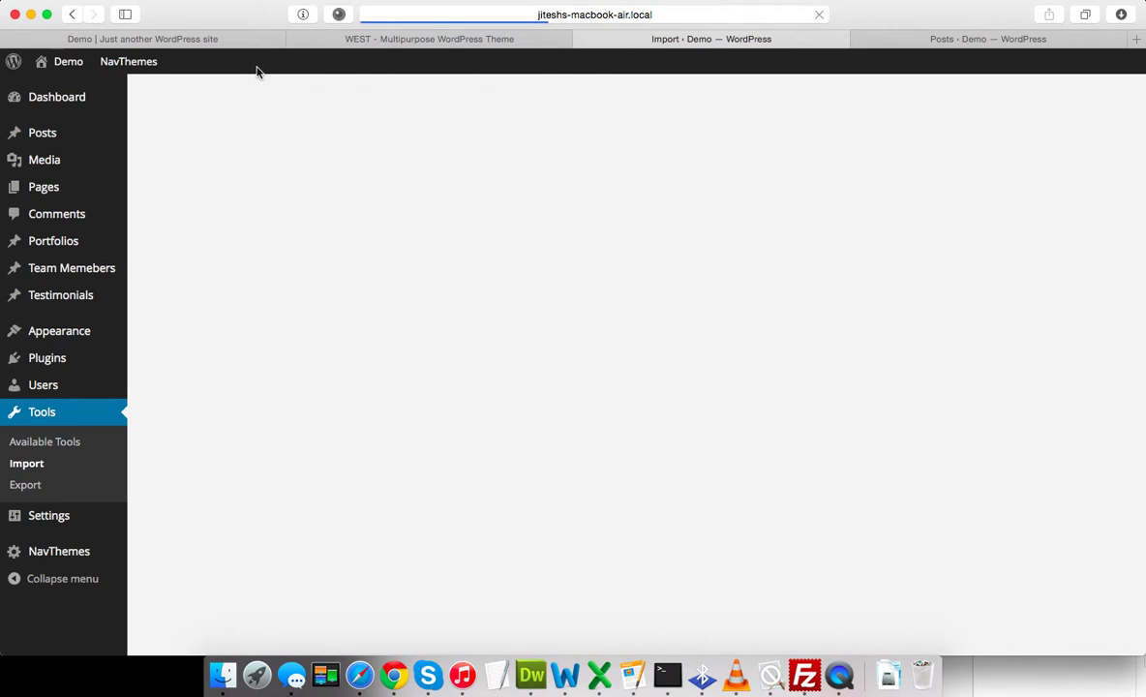
pyautogui.click(378, 41)
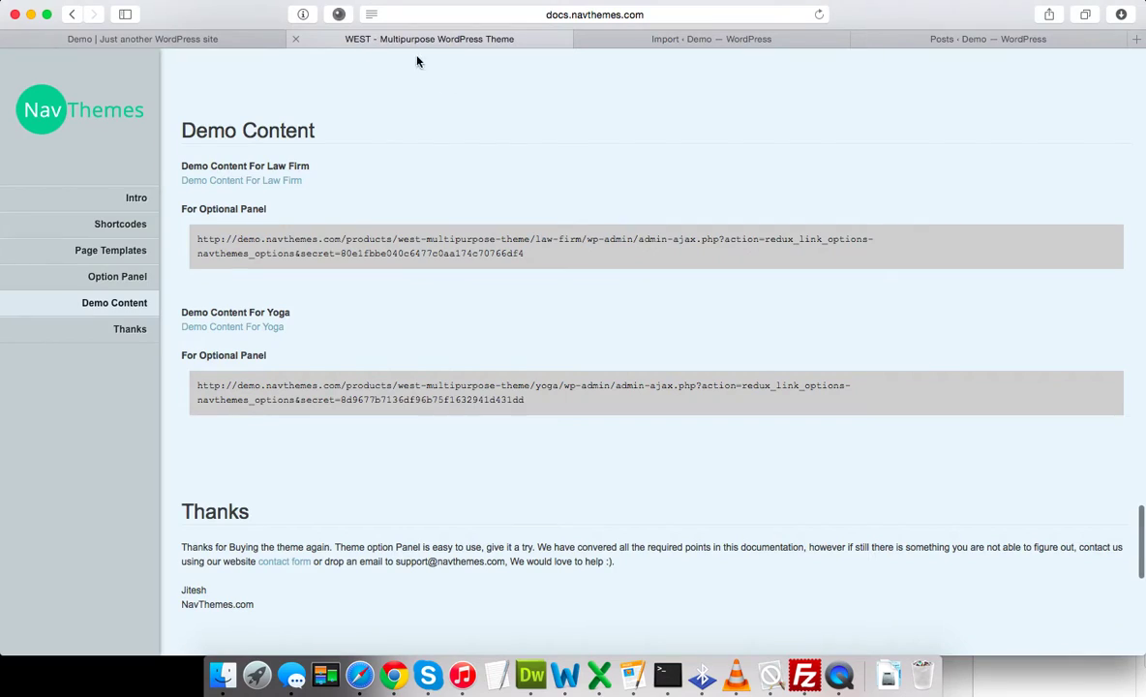
# Step: Review the import results, examining the lines about the wpcf7_contact_form post type
pyautogui.click(667, 36)
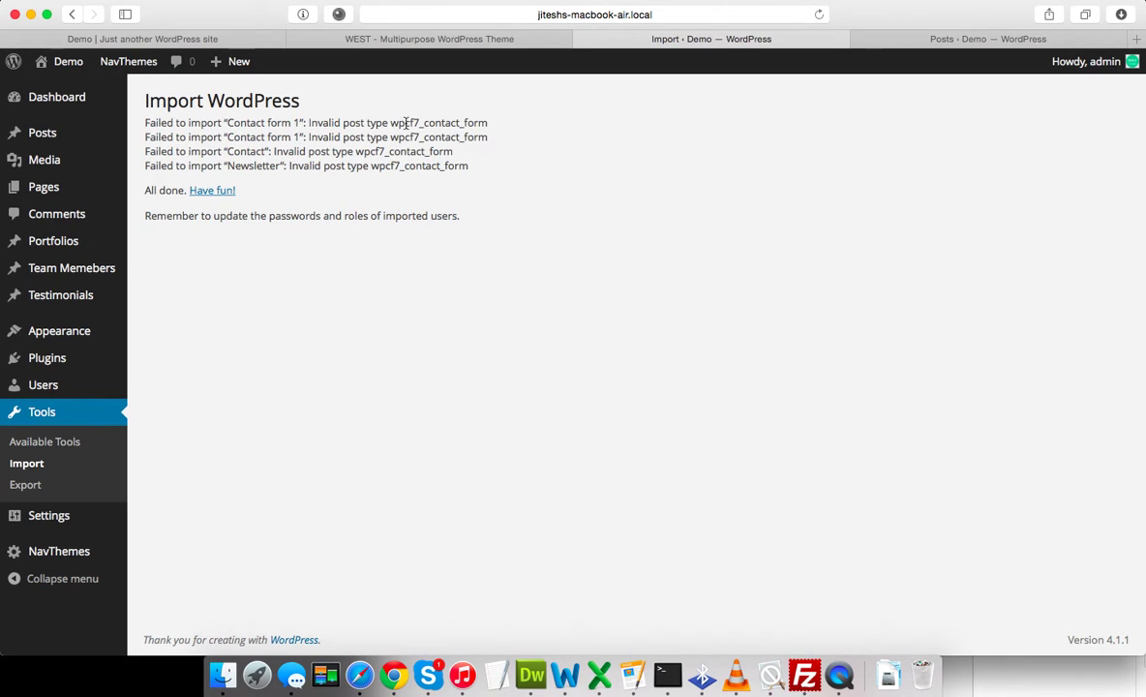
pyautogui.moveTo(390, 123); pyautogui.dragTo(361, 145)
pyautogui.click(361, 171)
pyautogui.click(419, 34)
pyautogui.click(605, 39)
# Step: Reload the Demo site's front page and look through the imported posts down to the footer
pyautogui.click(170, 40)
pyautogui.click(819, 15)
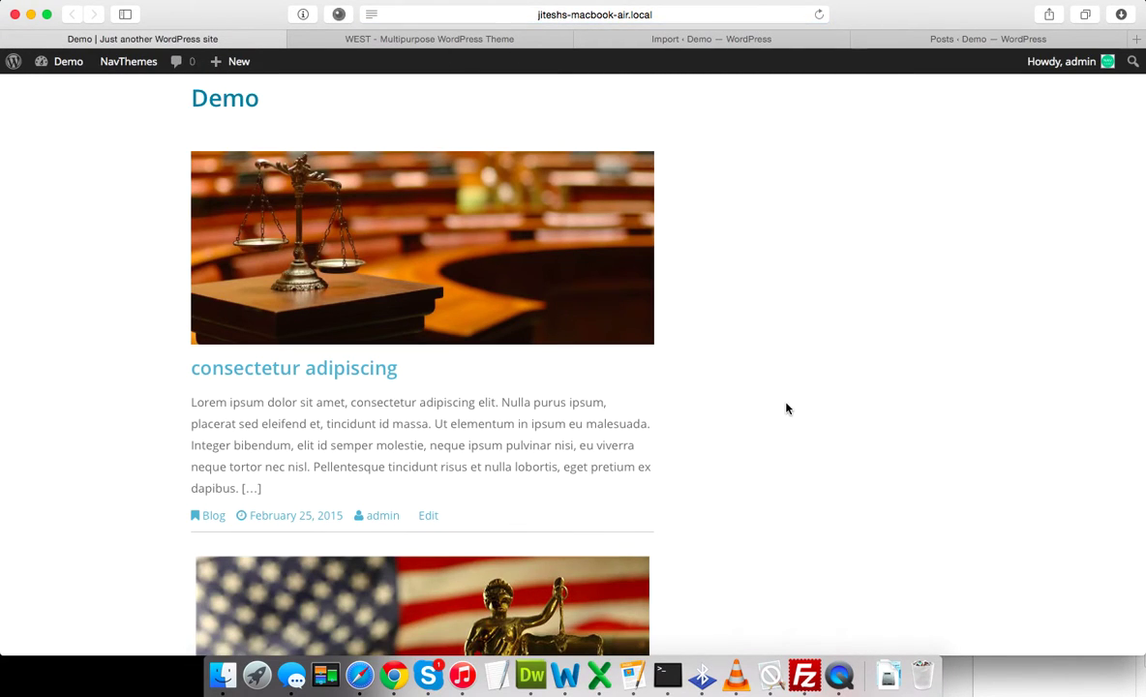
pyautogui.scroll(-5, 786, 407)
pyautogui.scroll(-5, 591, 417)
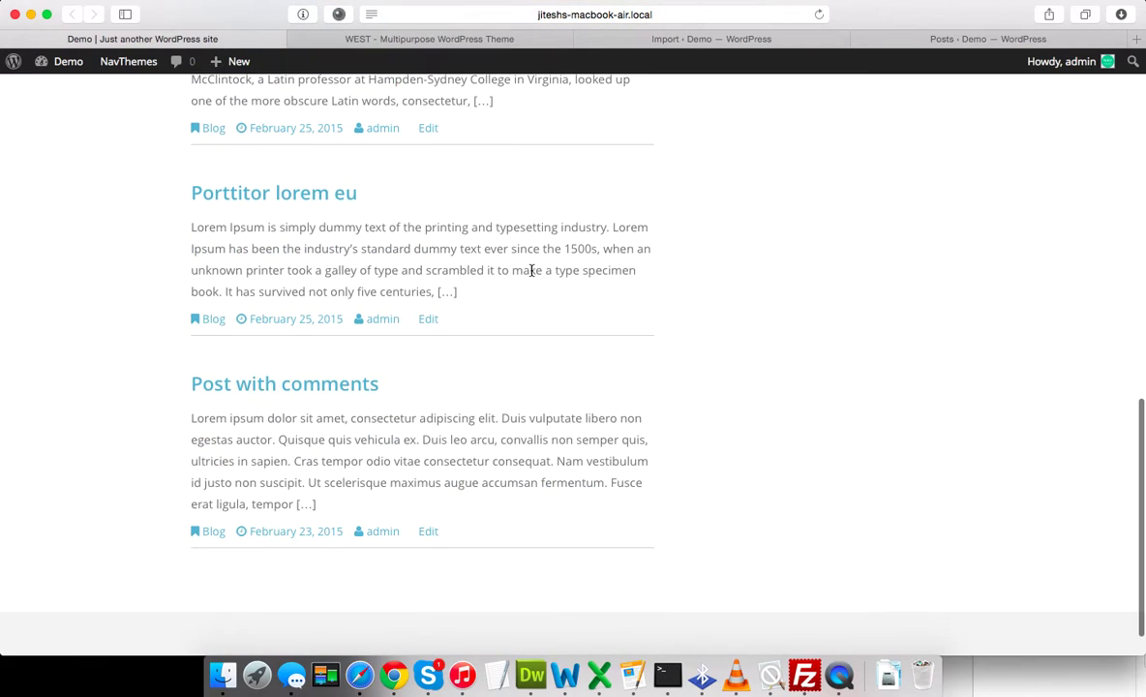
pyautogui.scroll(-1, 531, 271)
pyautogui.scroll(15, 532, 274)
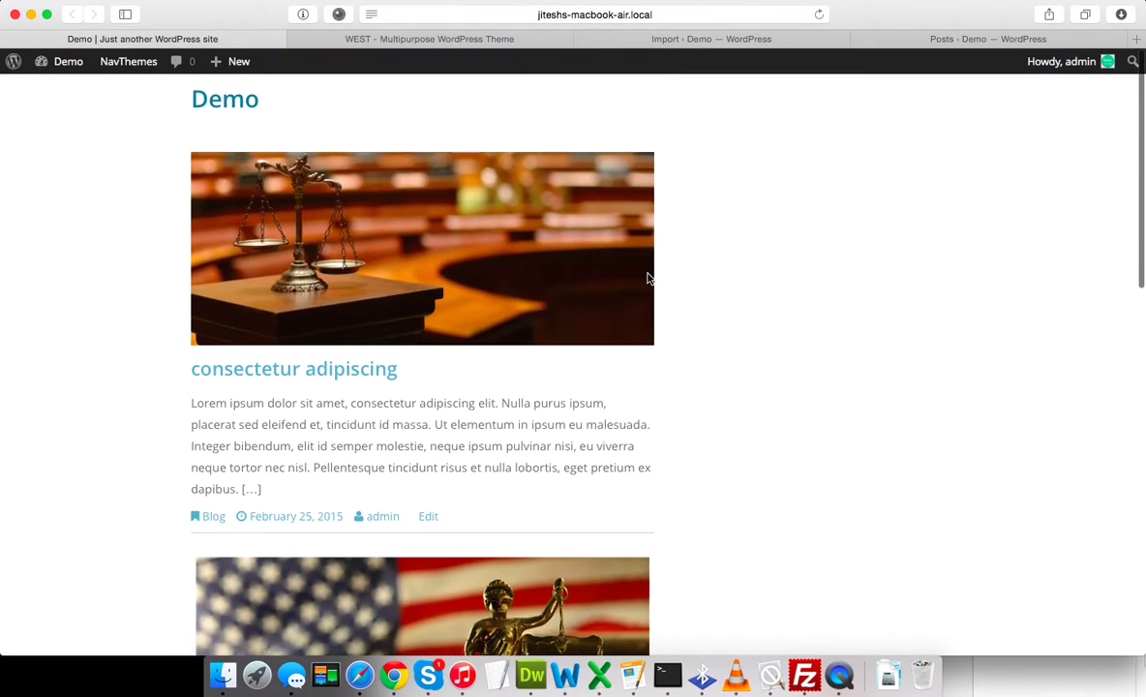
# Step: Place the Import tab directly beside the Demo site tab and switch to it
pyautogui.moveTo(664, 43); pyautogui.dragTo(407, 37)
pyautogui.click(268, 39)
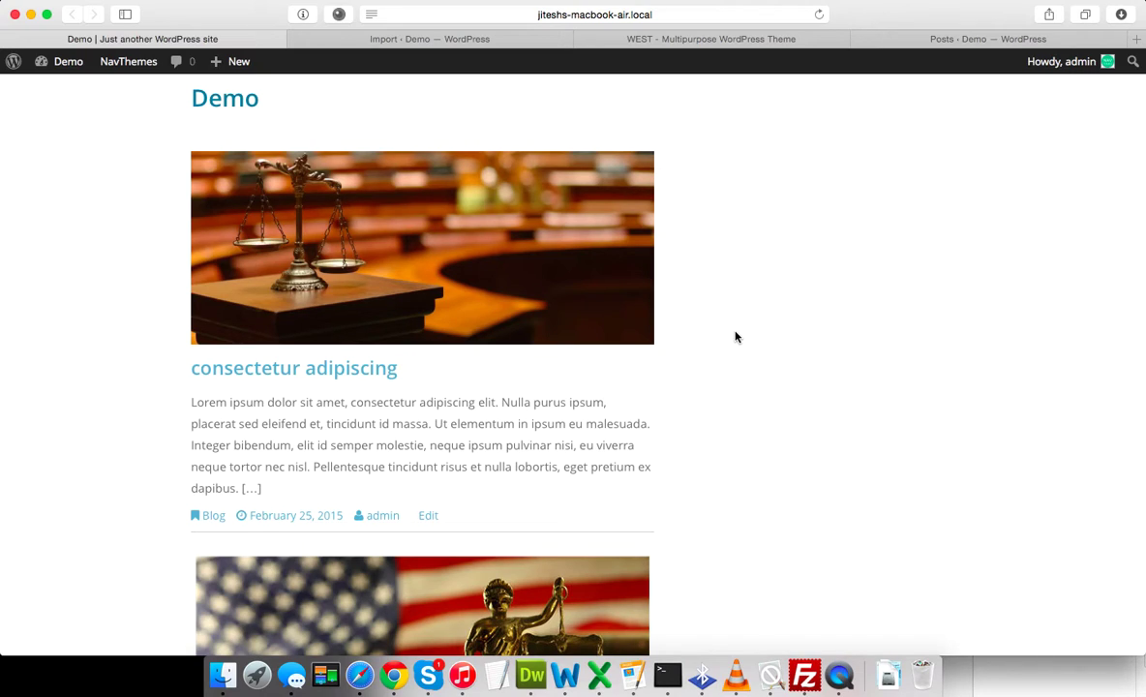
pyautogui.click(335, 36)
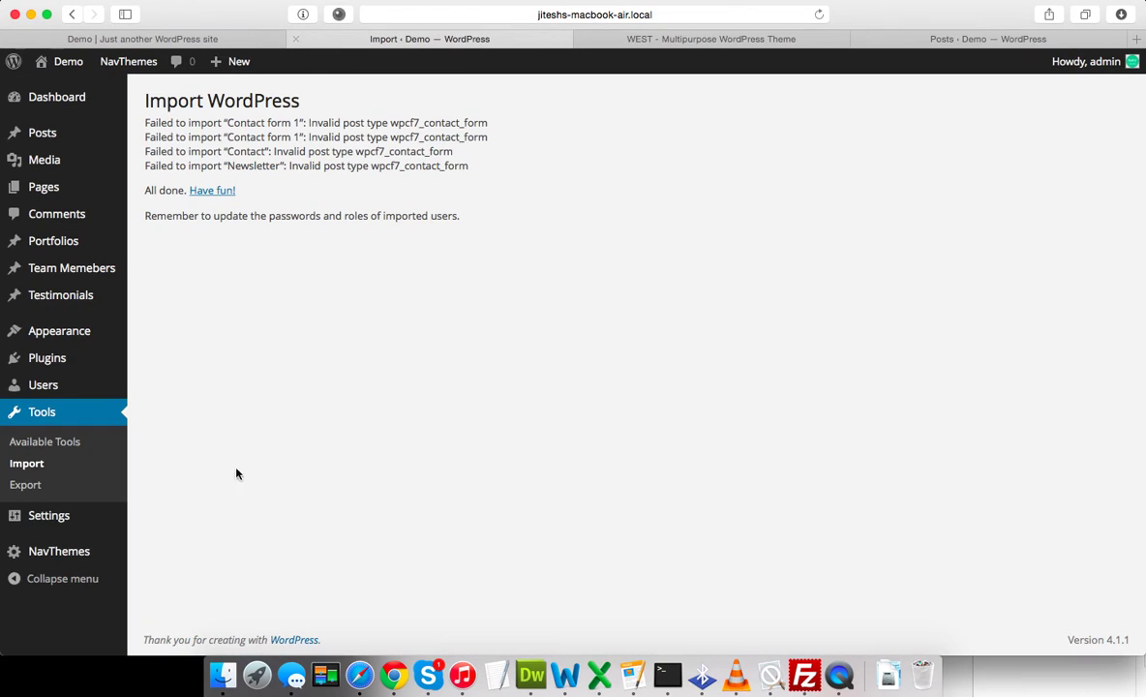
# Step: In the Reading settings, set the front page to display the static page "Front Page" and save the changes
pyautogui.moveTo(97, 523)
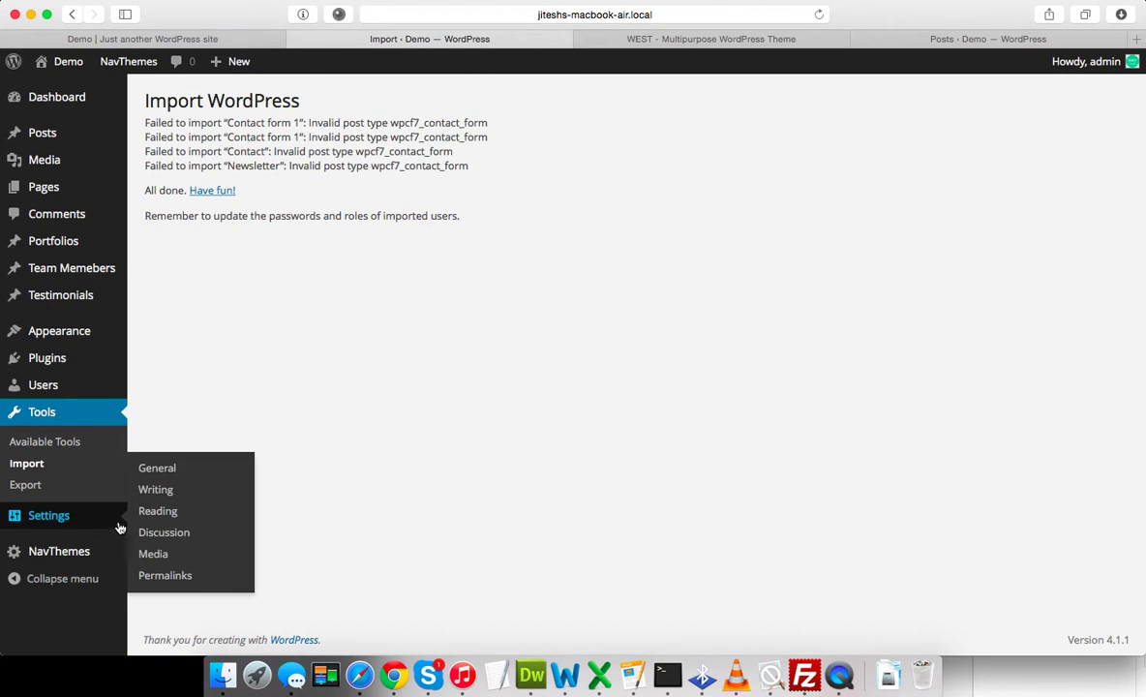
pyautogui.click(167, 518)
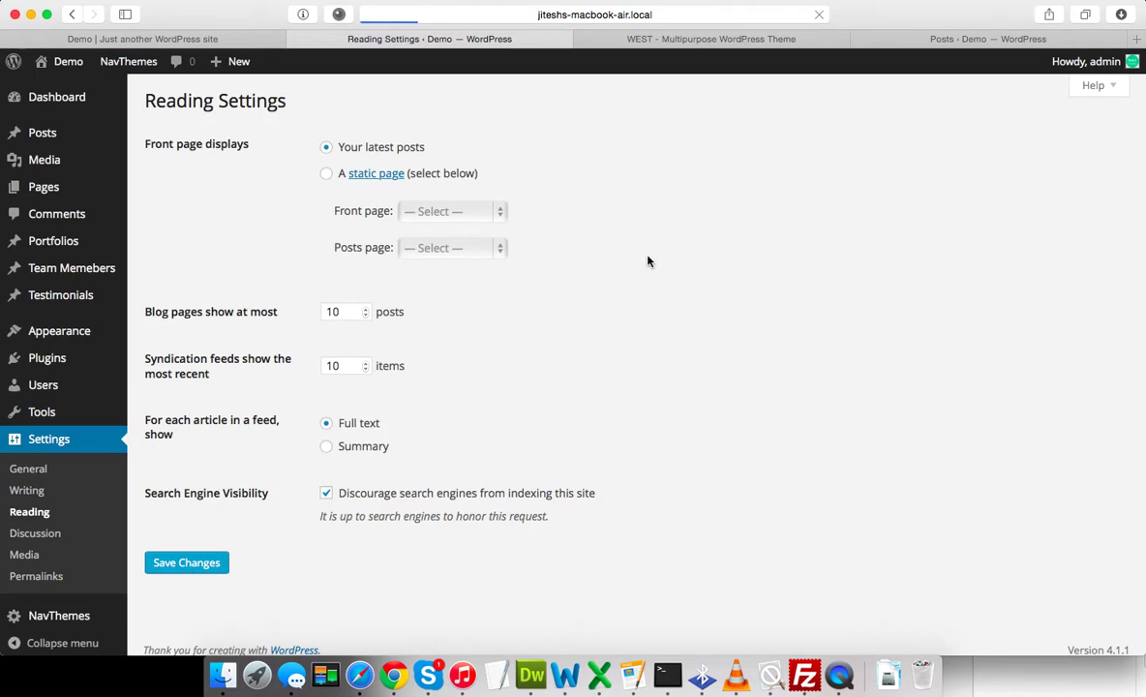
pyautogui.click(327, 174)
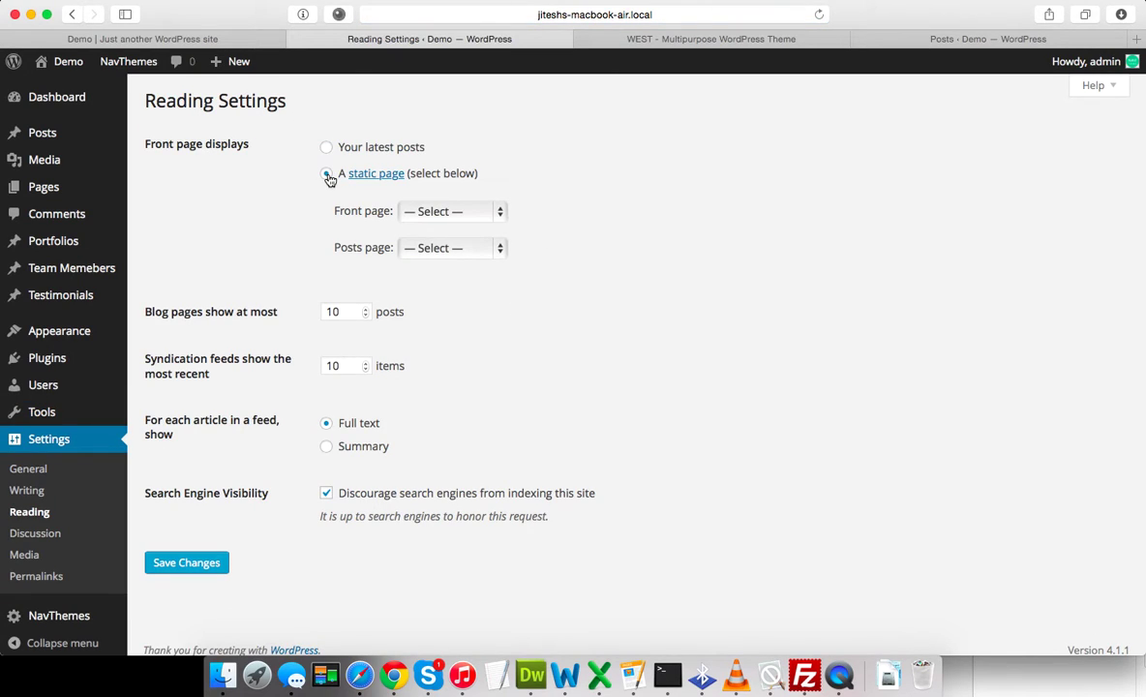
pyautogui.click(505, 219)
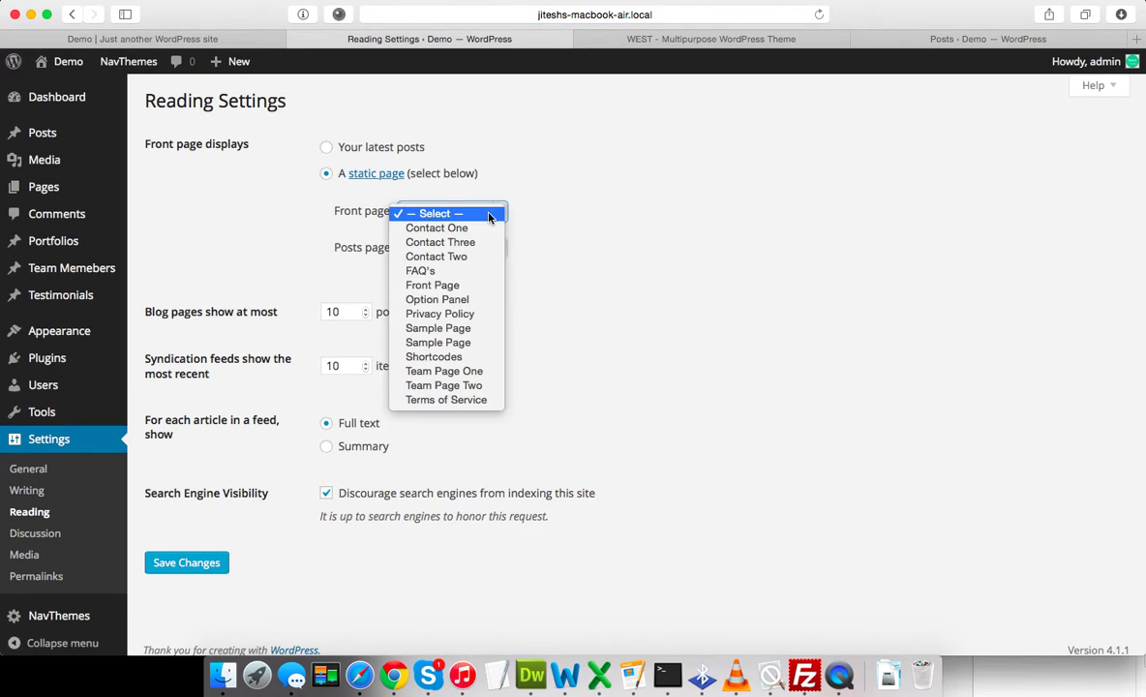
pyautogui.click(482, 287)
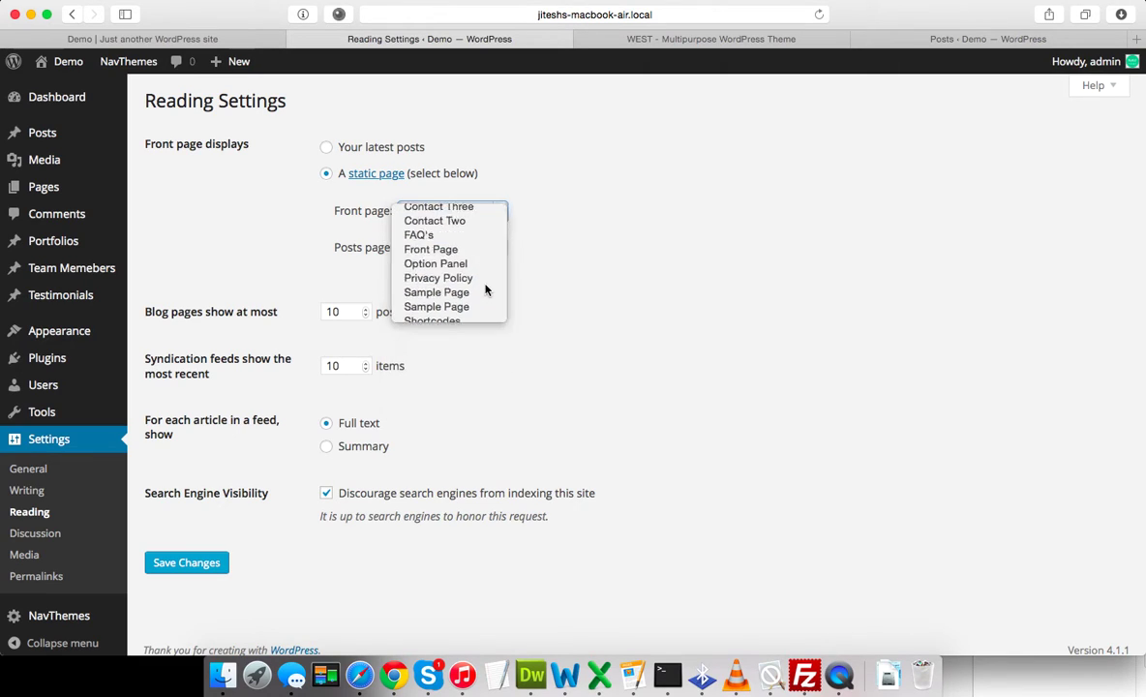
pyautogui.click(182, 561)
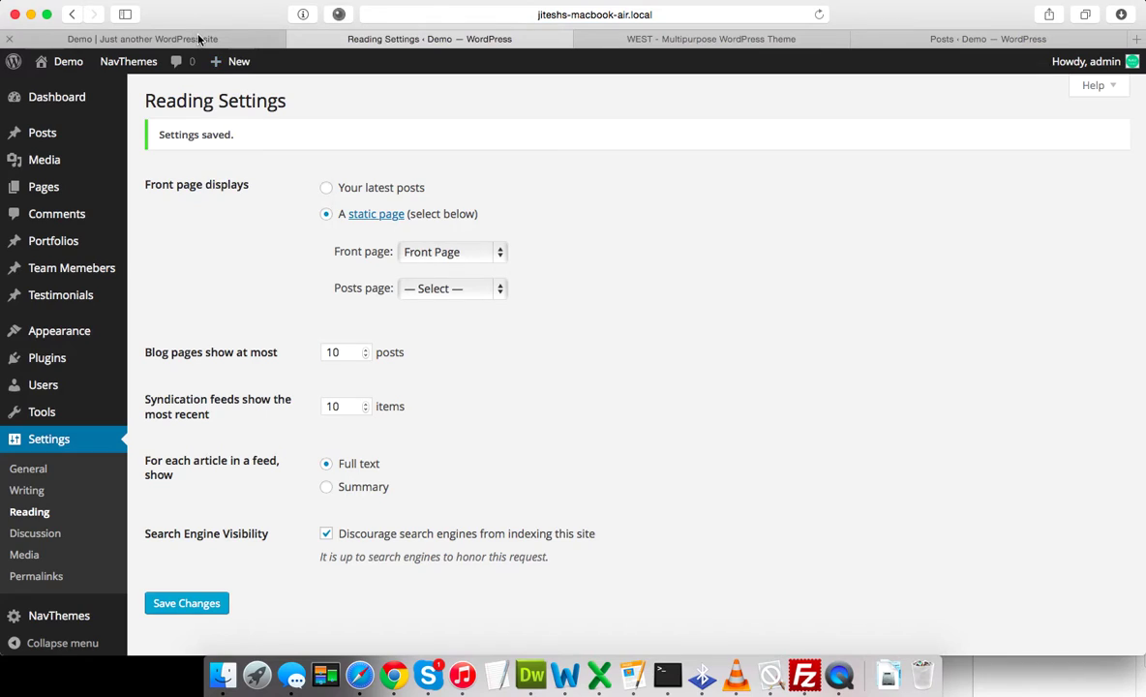
# Step: Reload the Demo site's front page and look through its sections from the header down to the footer
pyautogui.click(145, 39)
pyautogui.click(819, 15)
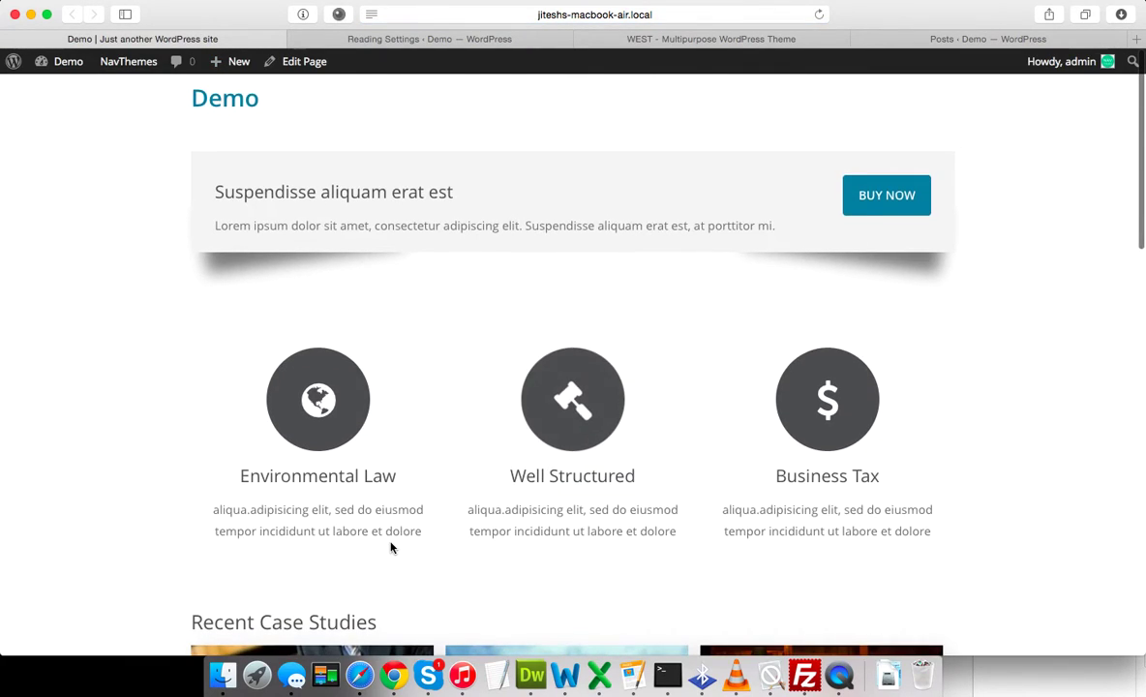
pyautogui.scroll(-5, 391, 544)
pyautogui.scroll(-5, 391, 545)
pyautogui.scroll(-4, 509, 470)
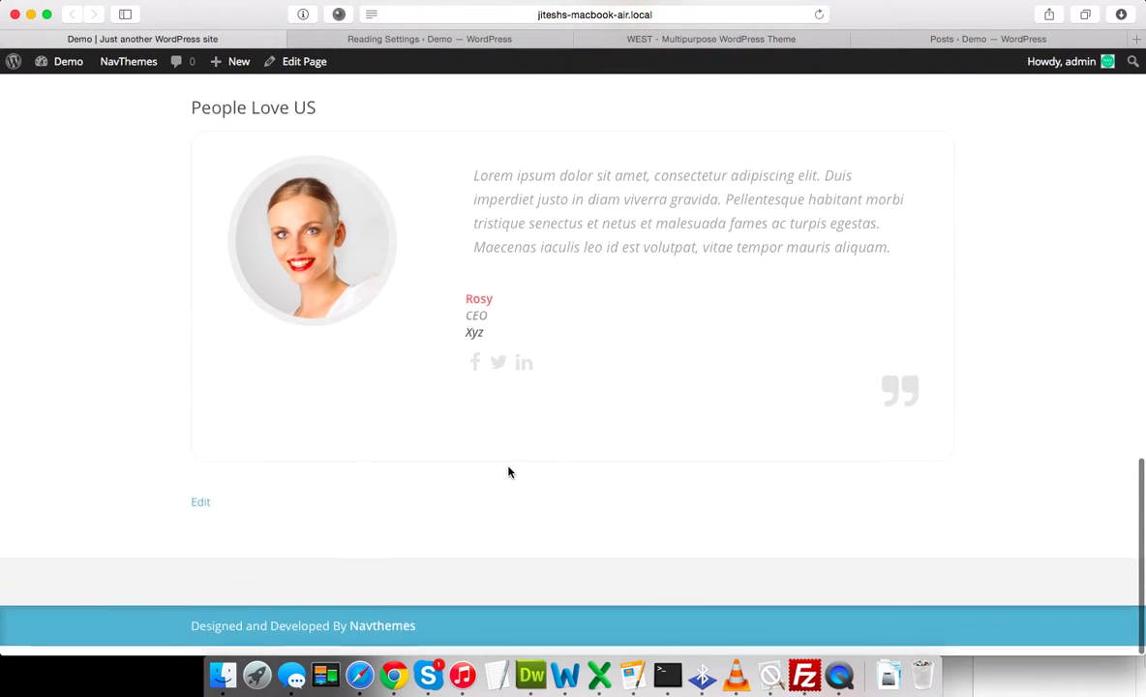
pyautogui.scroll(10, 567, 409)
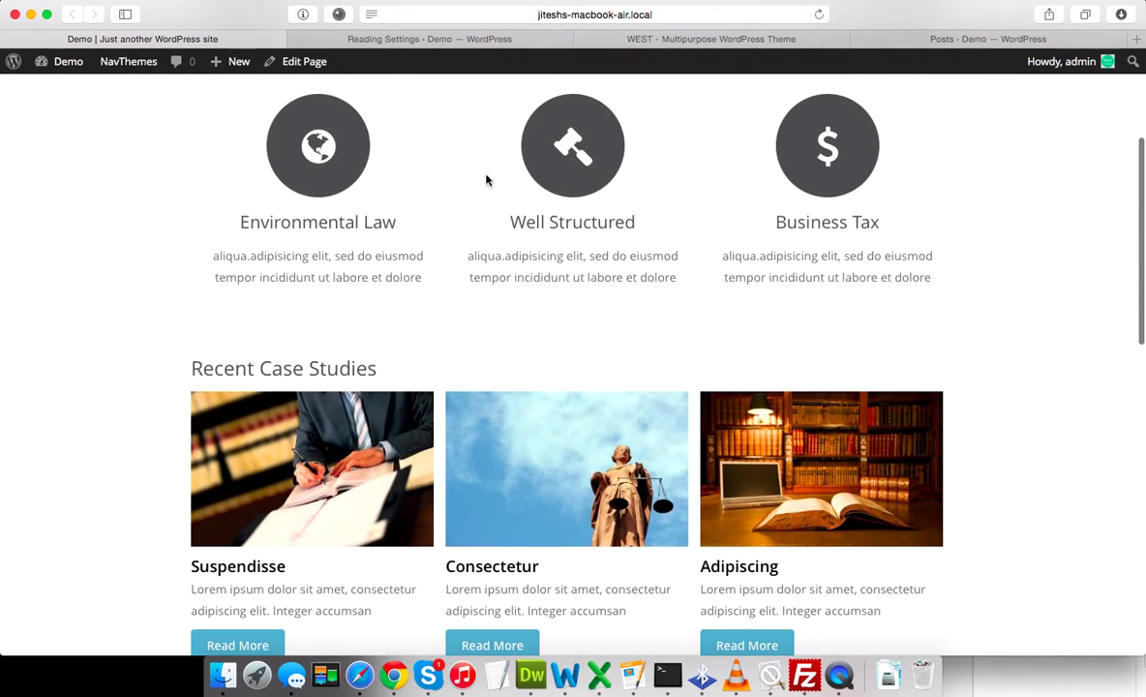
pyautogui.scroll(3, 509, 366)
pyautogui.scroll(-8, 514, 435)
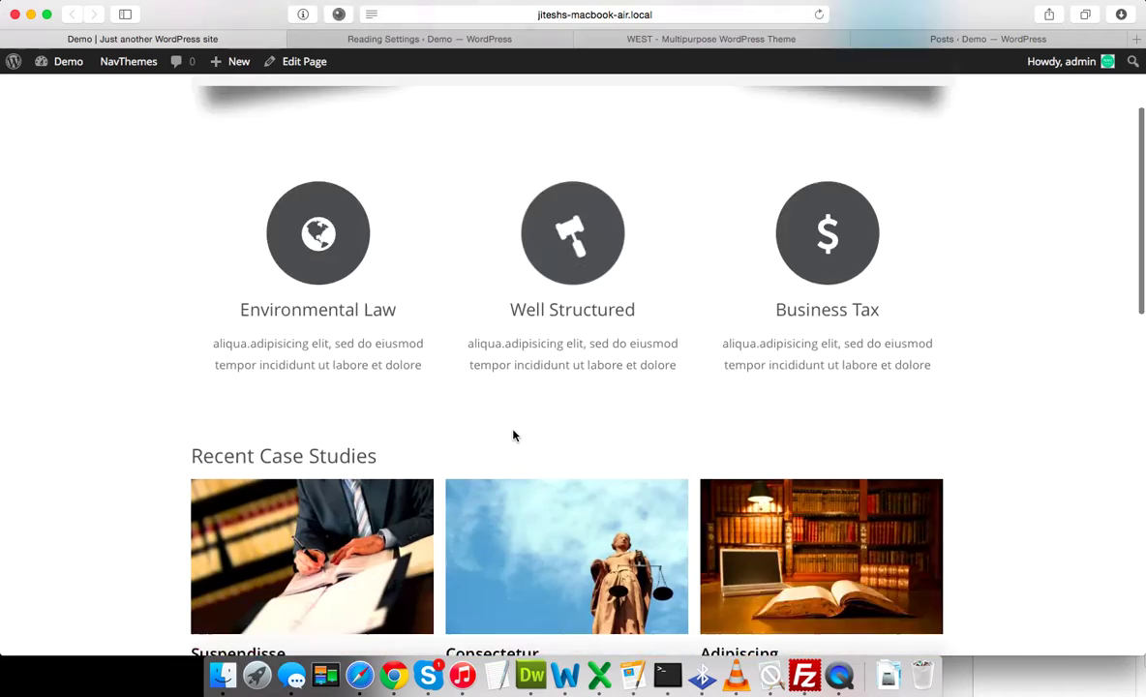
pyautogui.scroll(-5, 513, 443)
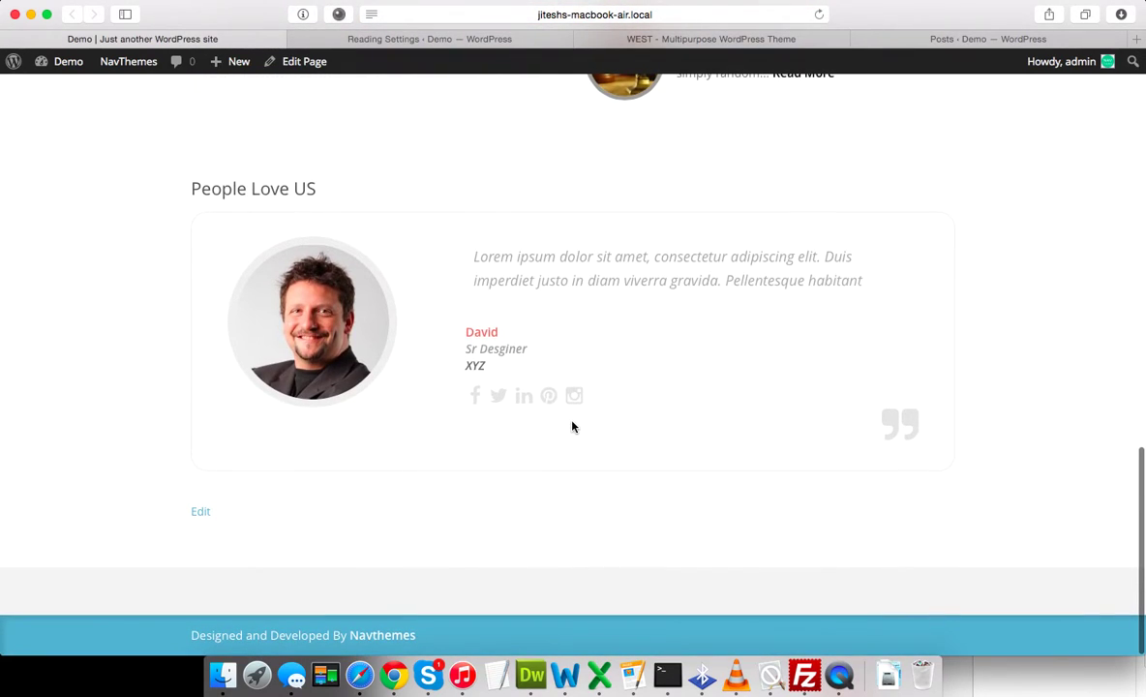
pyautogui.scroll(15, 570, 425)
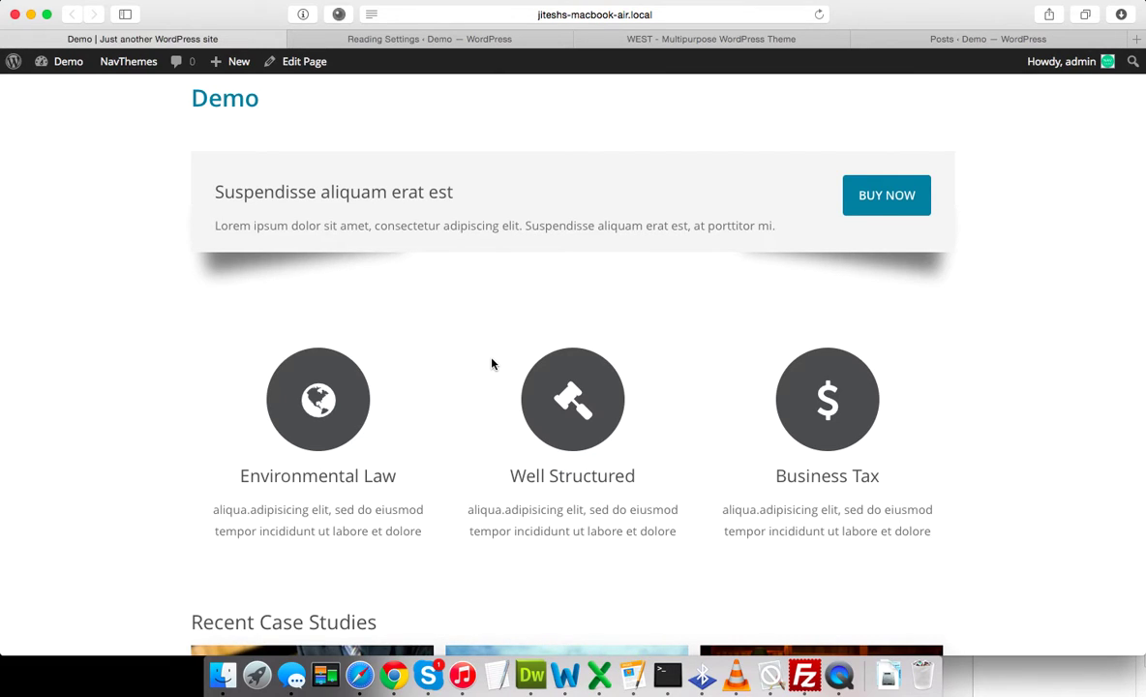
# Step: In the theme's menu locations, assign Header Menu to the Primary Menu location and save the changes
pyautogui.click(400, 43)
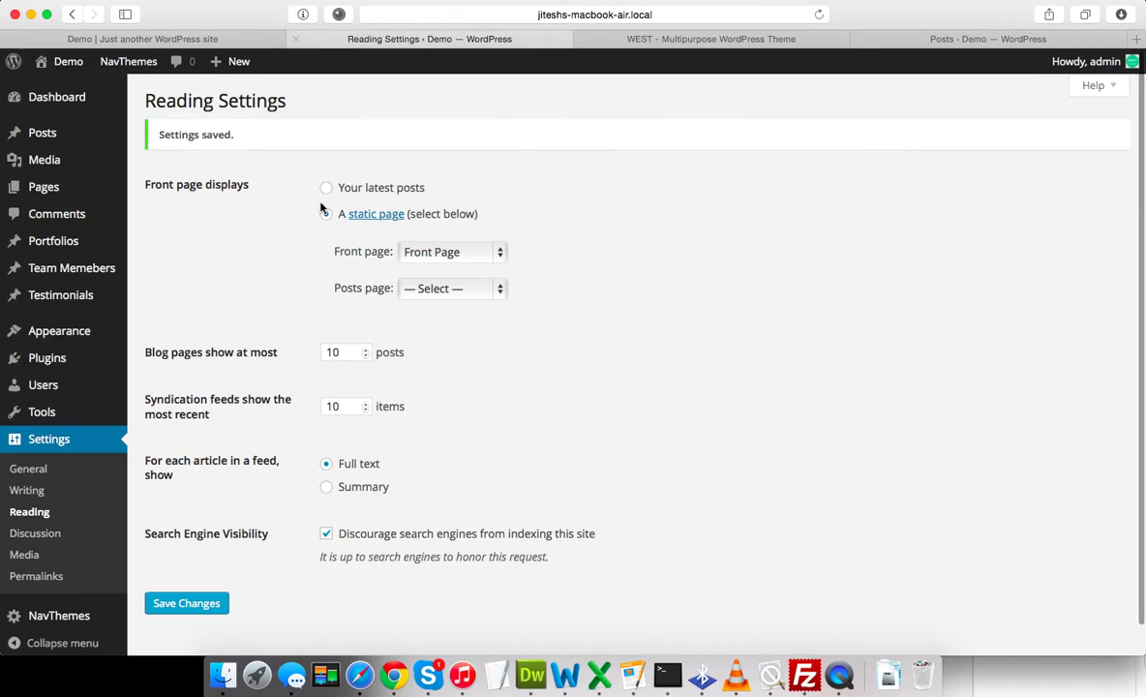
pyautogui.moveTo(88, 201)
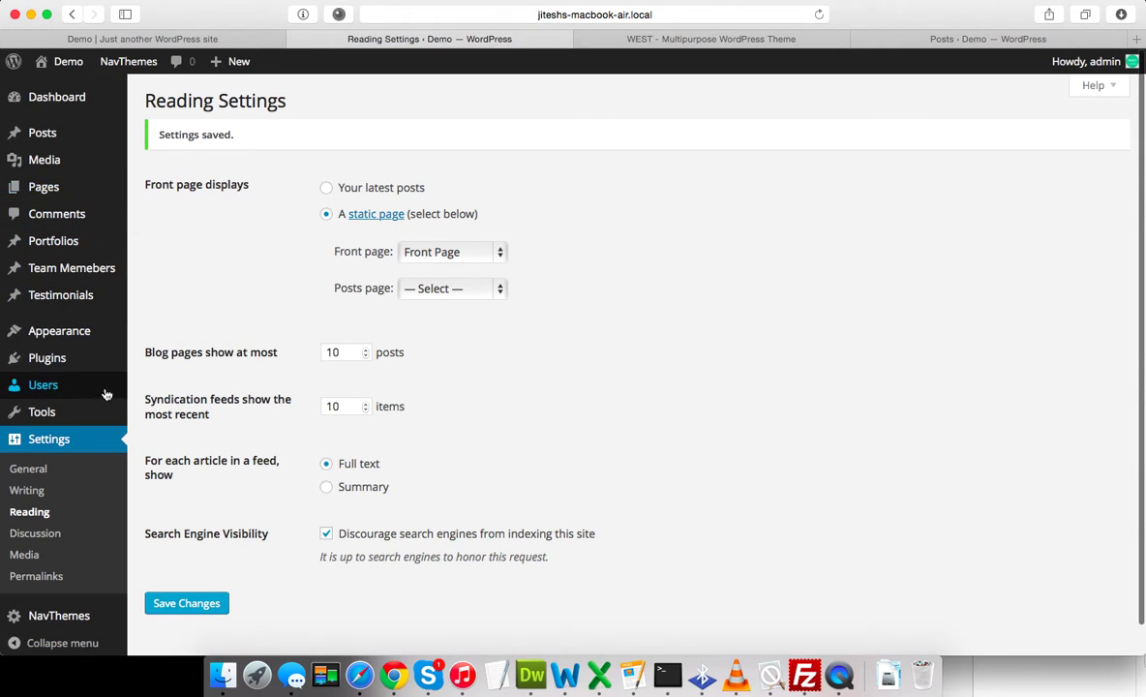
pyautogui.moveTo(94, 312)
pyautogui.click(156, 397)
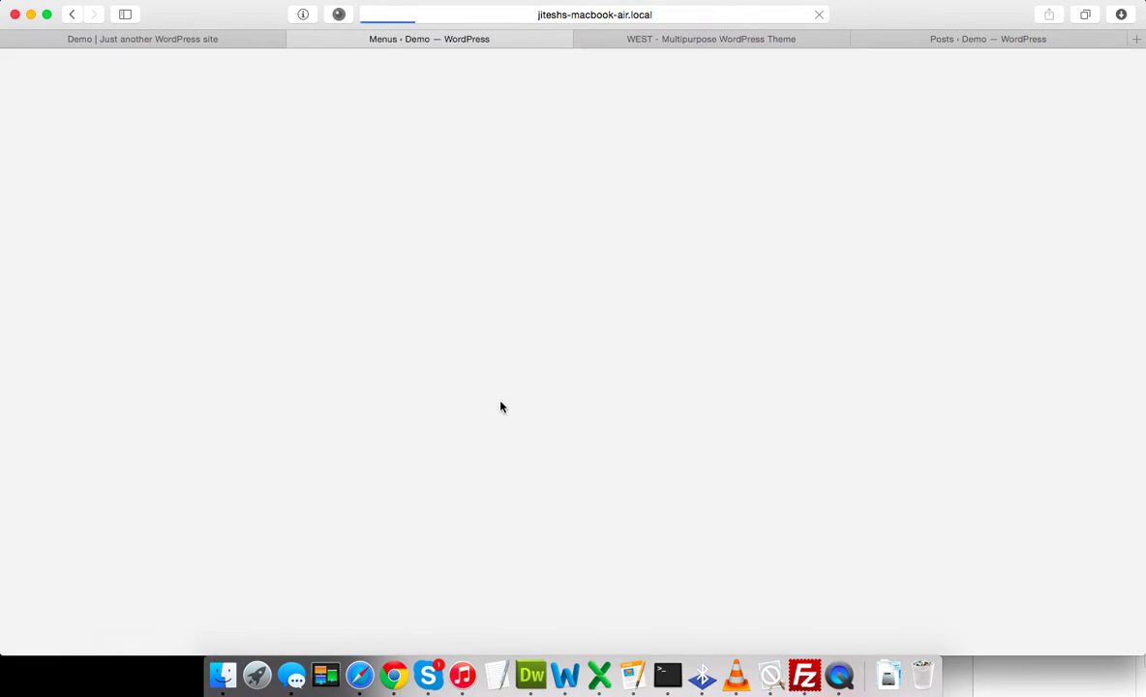
pyautogui.click(329, 100)
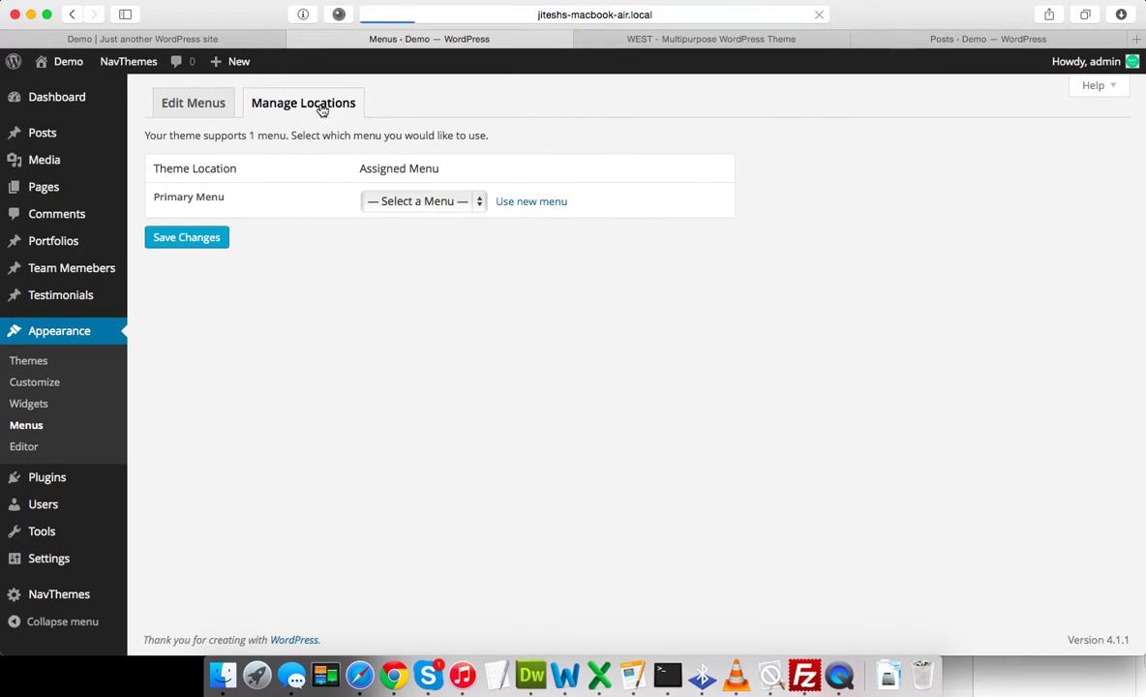
pyautogui.click(454, 202)
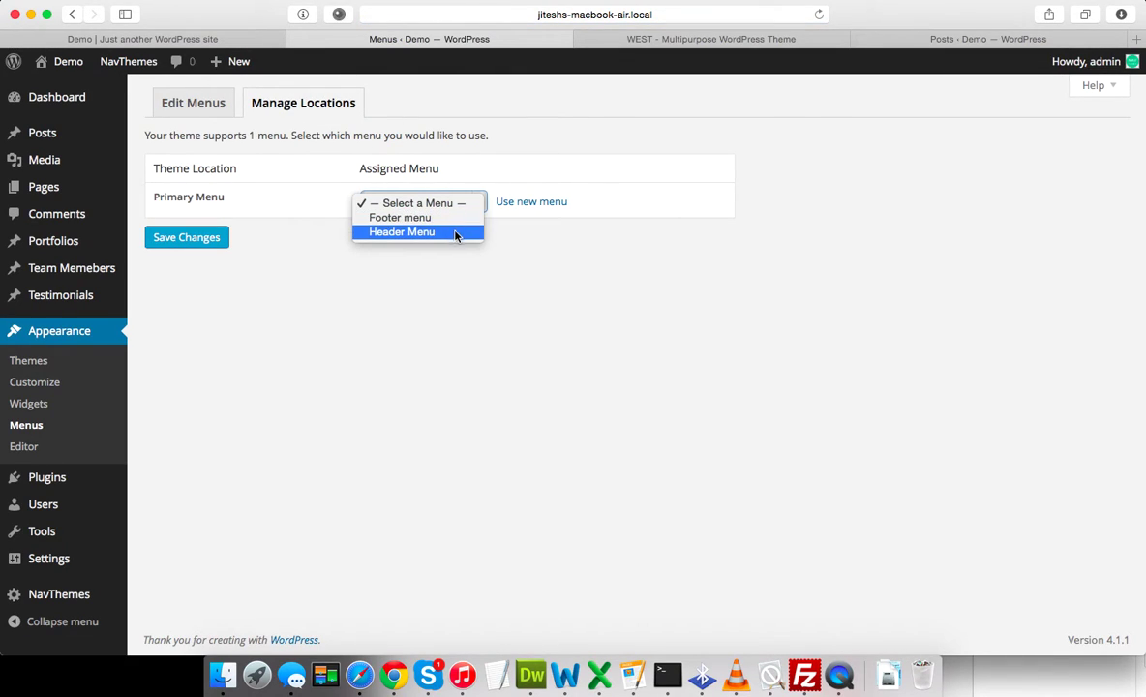
pyautogui.click(302, 274)
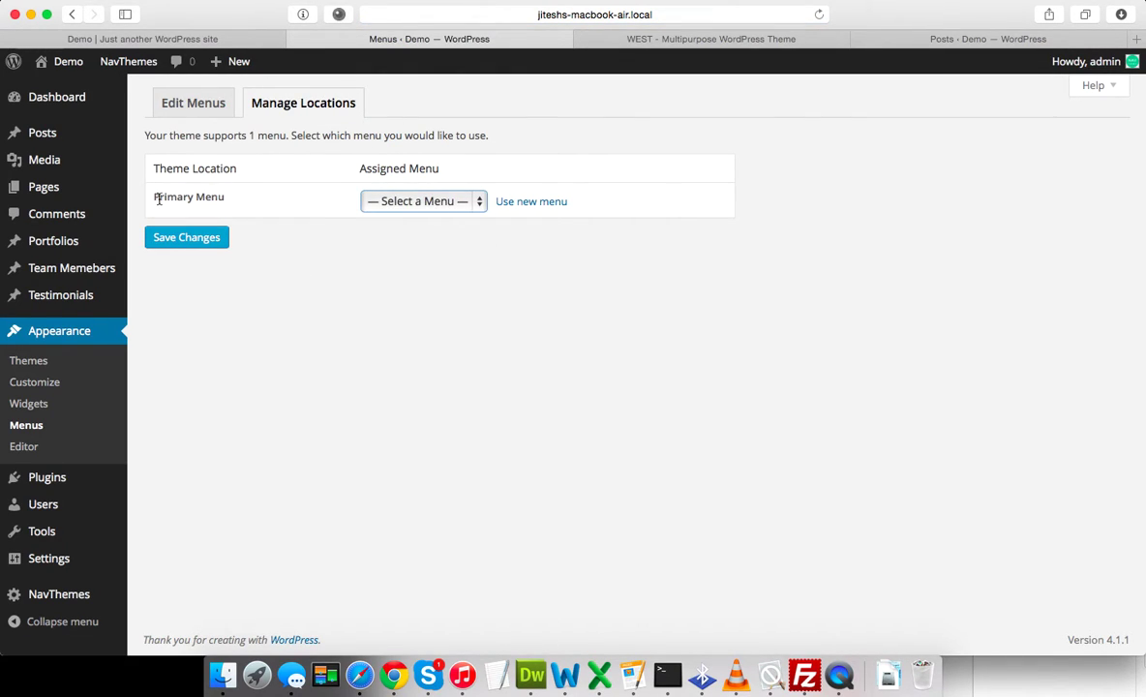
pyautogui.click(219, 42)
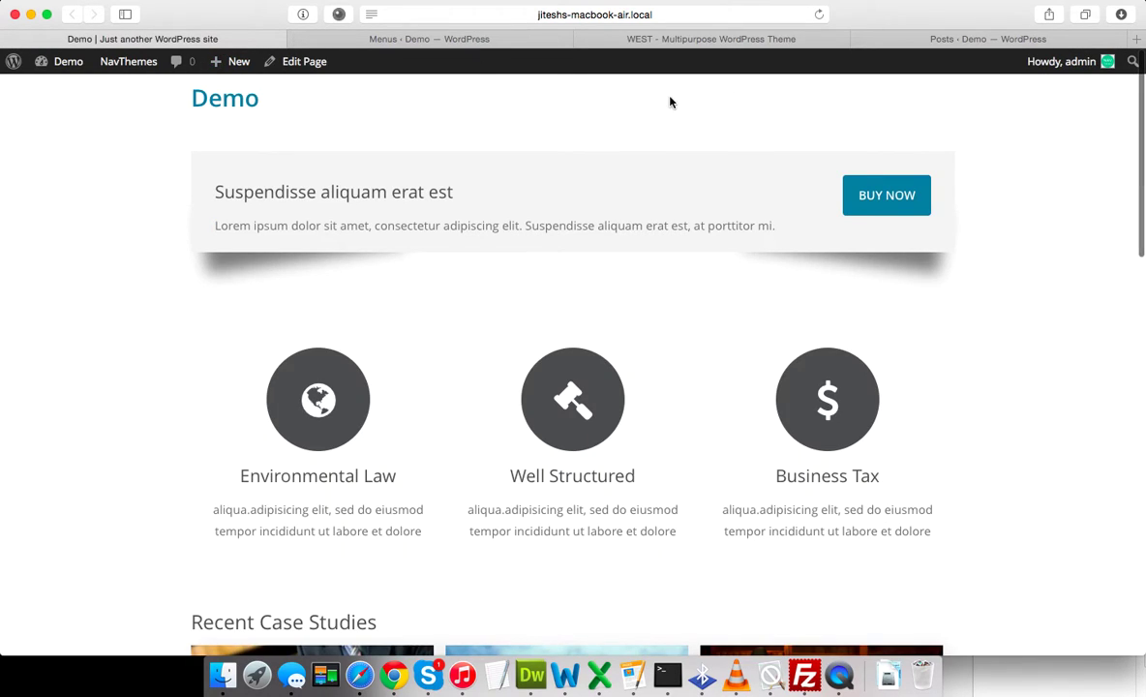
pyautogui.click(364, 43)
pyautogui.click(419, 194)
pyautogui.click(432, 233)
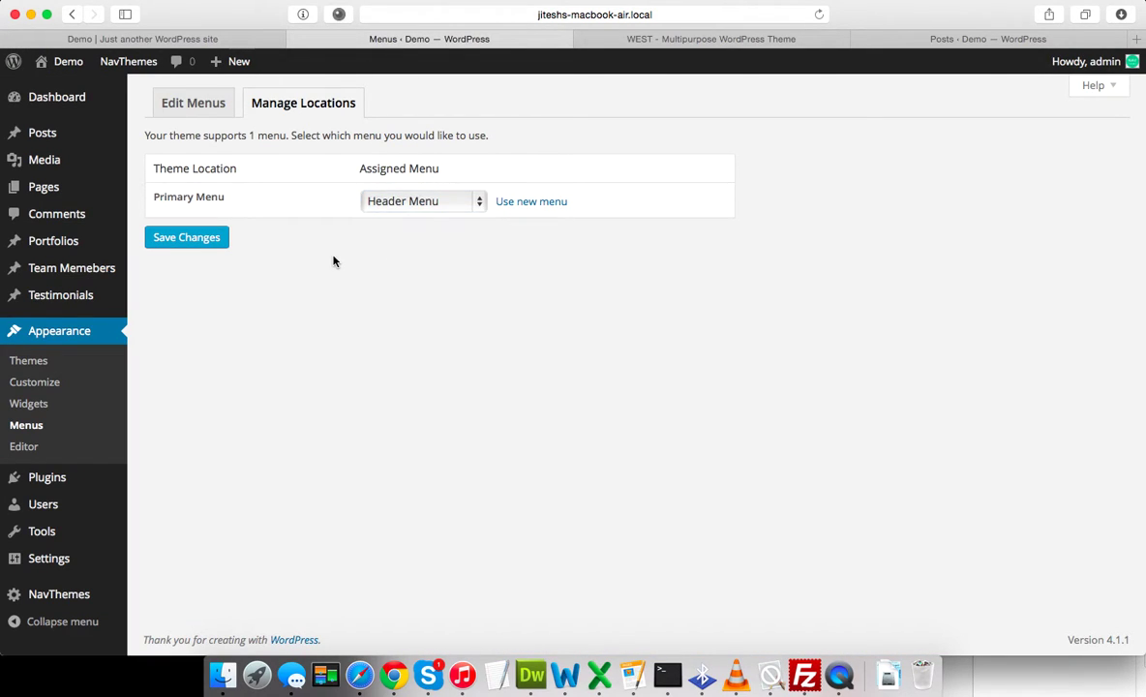
pyautogui.click(193, 242)
# Step: Check the navigation and its submenus on the Demo site's front page, and return to the menu location settings
pyautogui.click(253, 40)
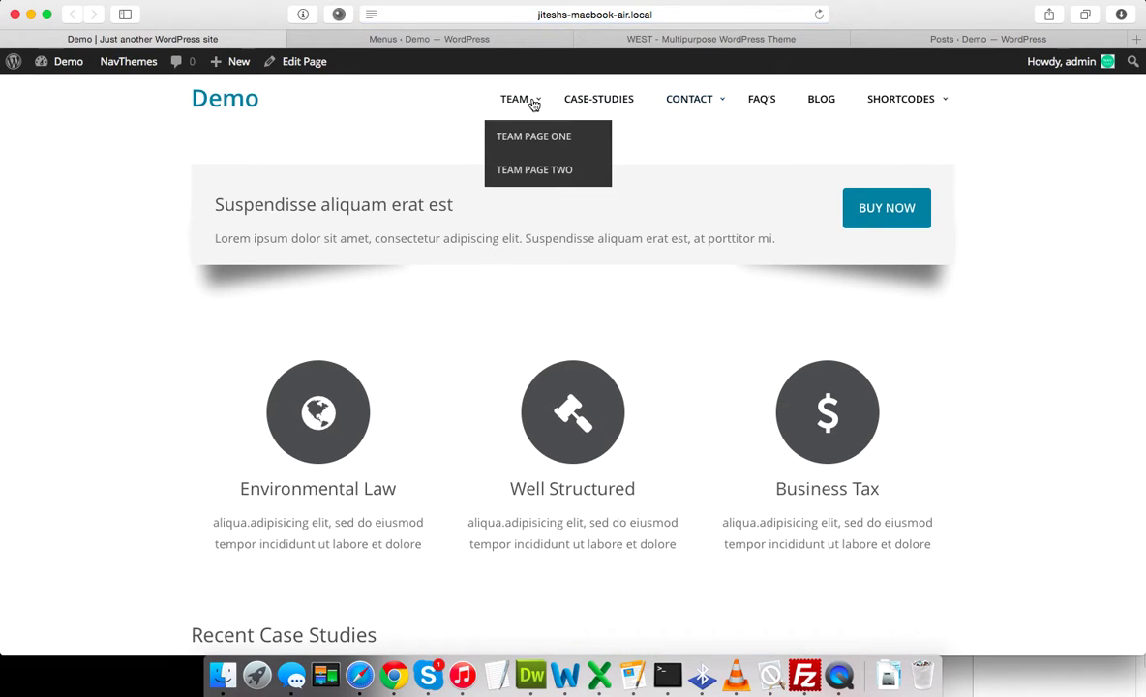
pyautogui.moveTo(927, 107)
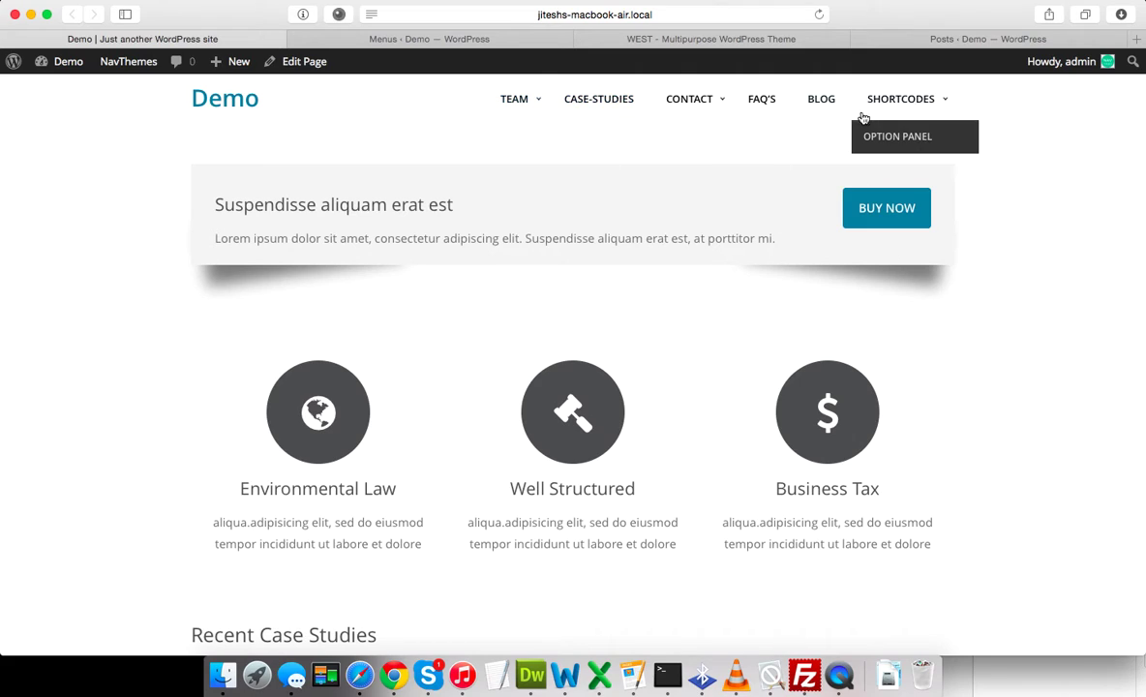
pyautogui.click(366, 41)
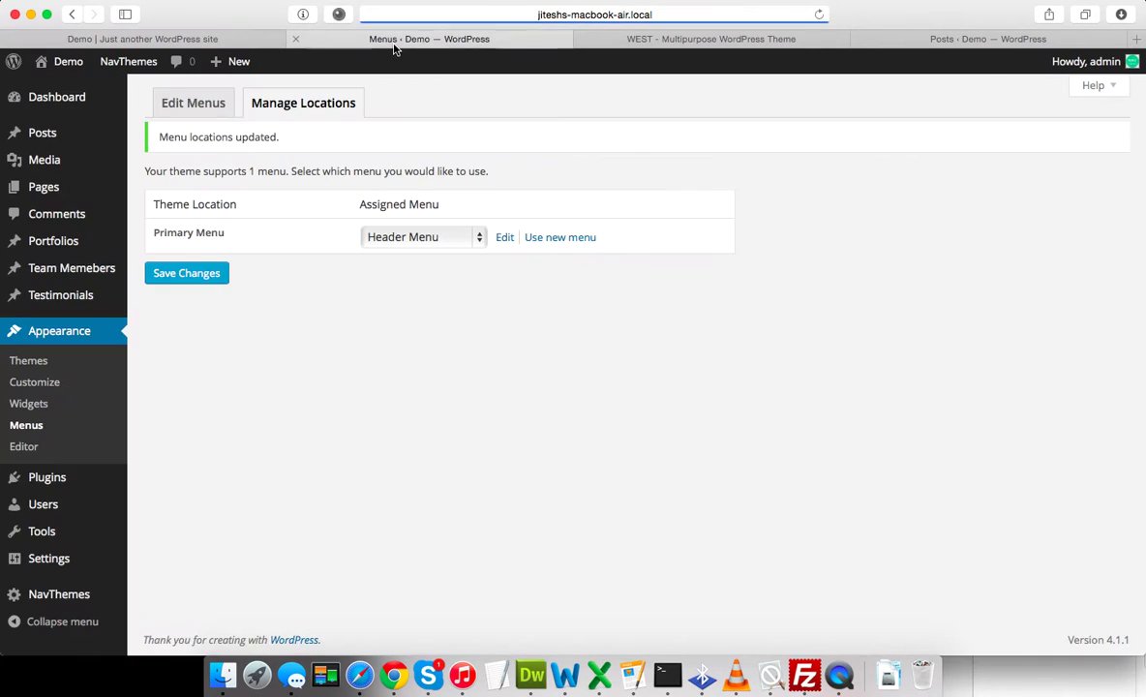
# Step: Open the Import / Export section of the NavThemes options, viewing the Demo site's front page in between
pyautogui.moveTo(119, 70)
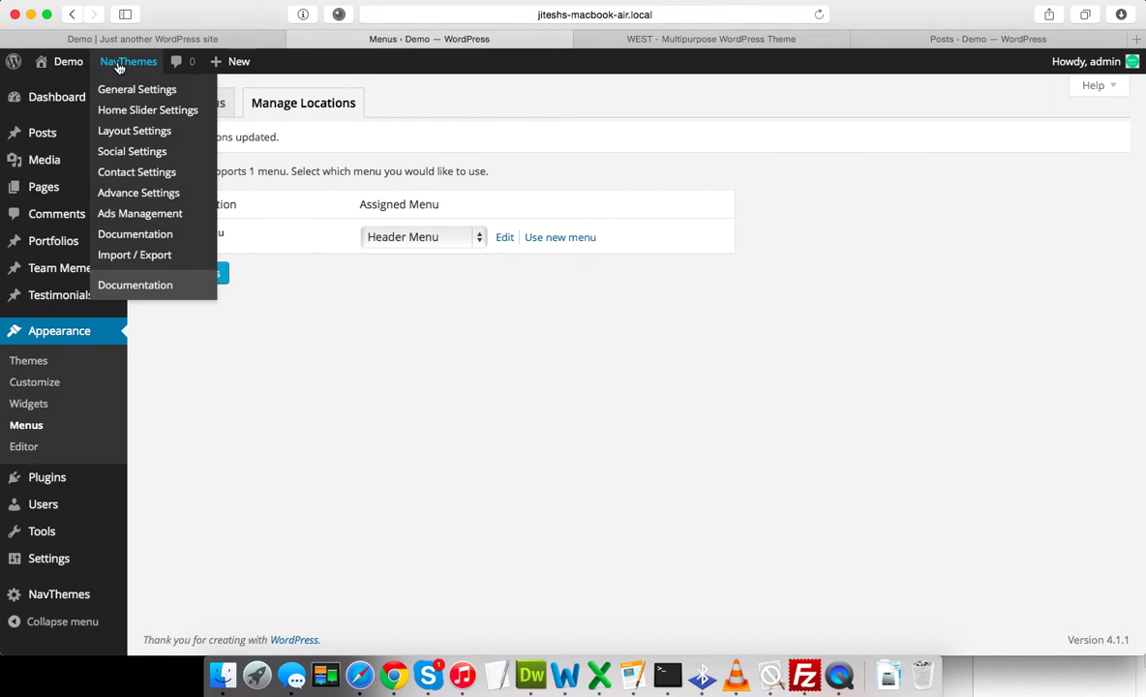
pyautogui.click(119, 66)
pyautogui.click(215, 38)
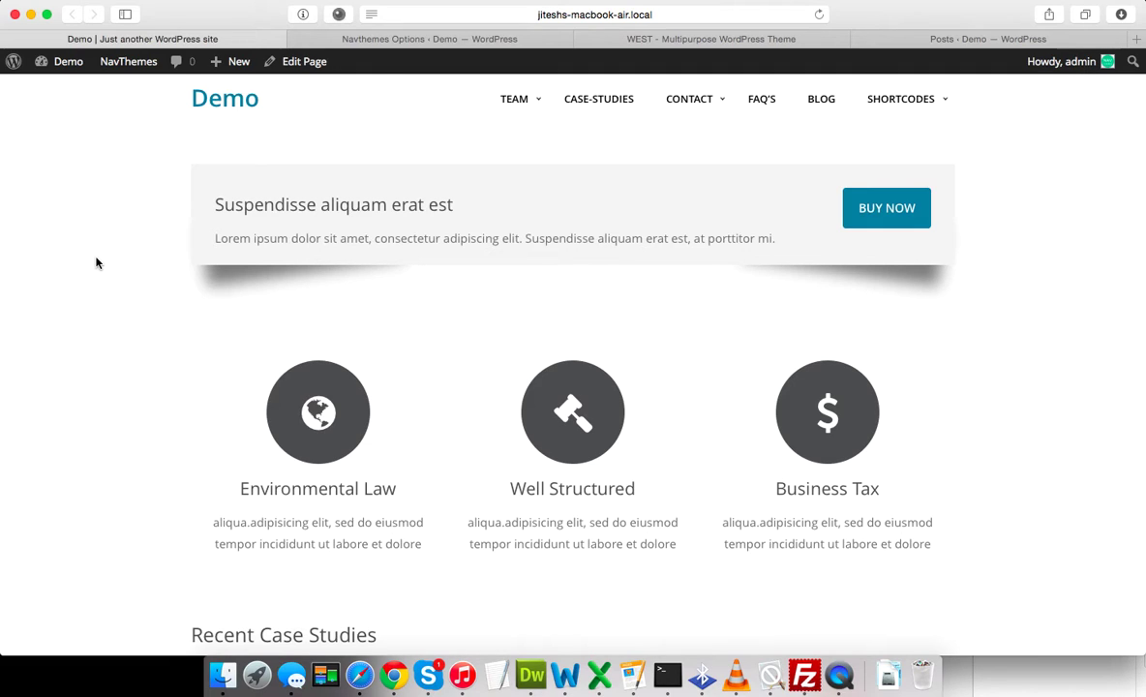
pyautogui.click(370, 39)
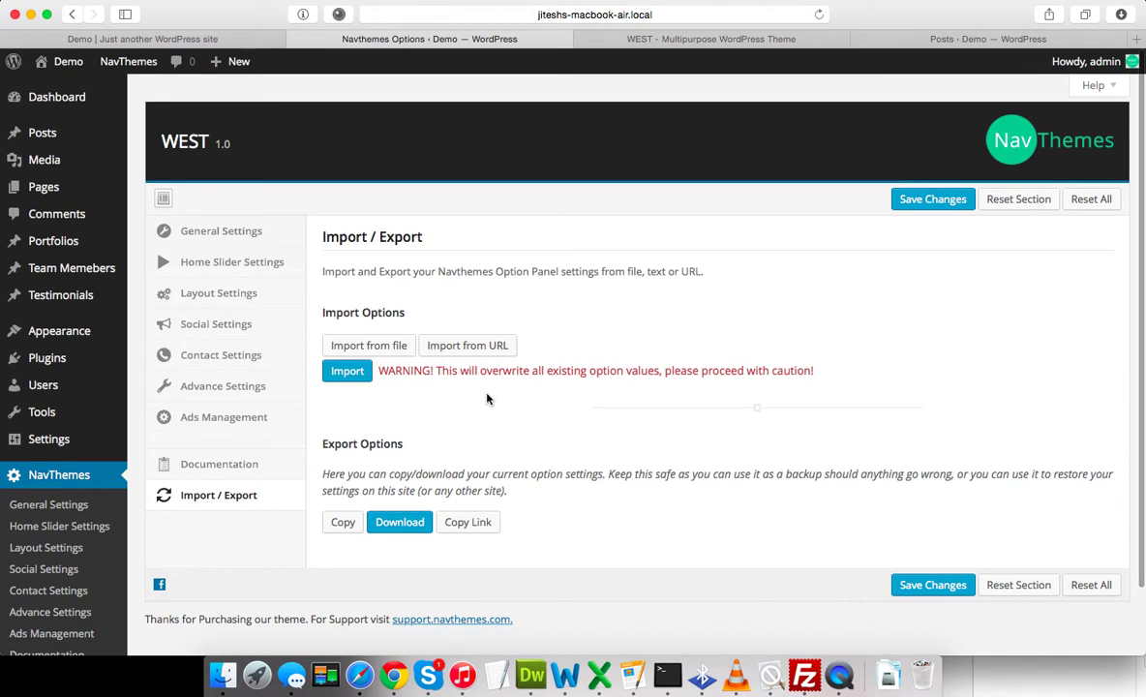
# Step: Copy the Law Firm option panel URL from the Demo Content section of the WEST theme documentation
pyautogui.click(758, 43)
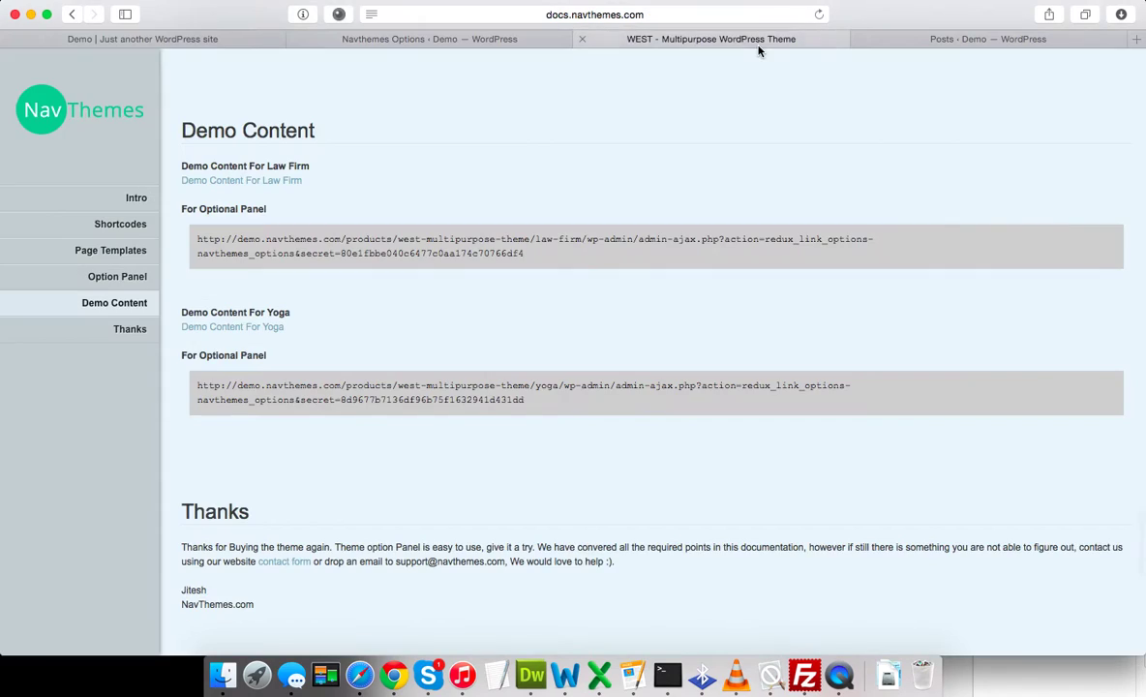
pyautogui.click(584, 15)
pyautogui.click(918, 132)
pyautogui.moveTo(527, 256); pyautogui.dragTo(205, 224)
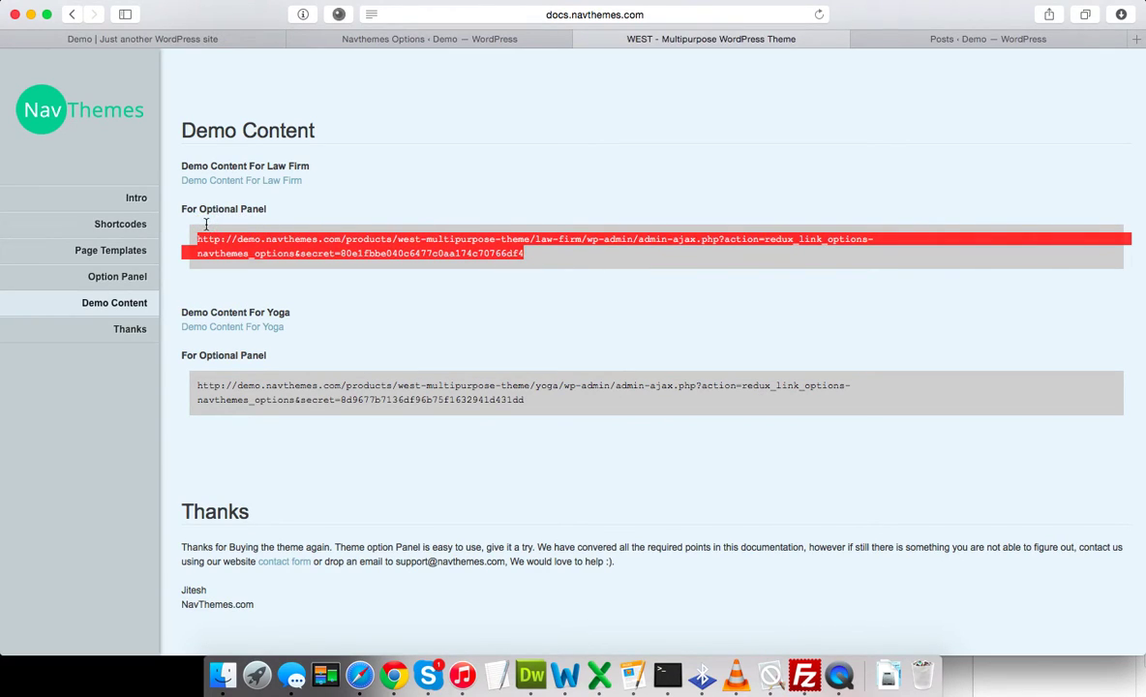
# Step: Import the NavThemes option settings from the copied Law Firm URL, which includes a secret key, and save the changes
pyautogui.click(384, 37)
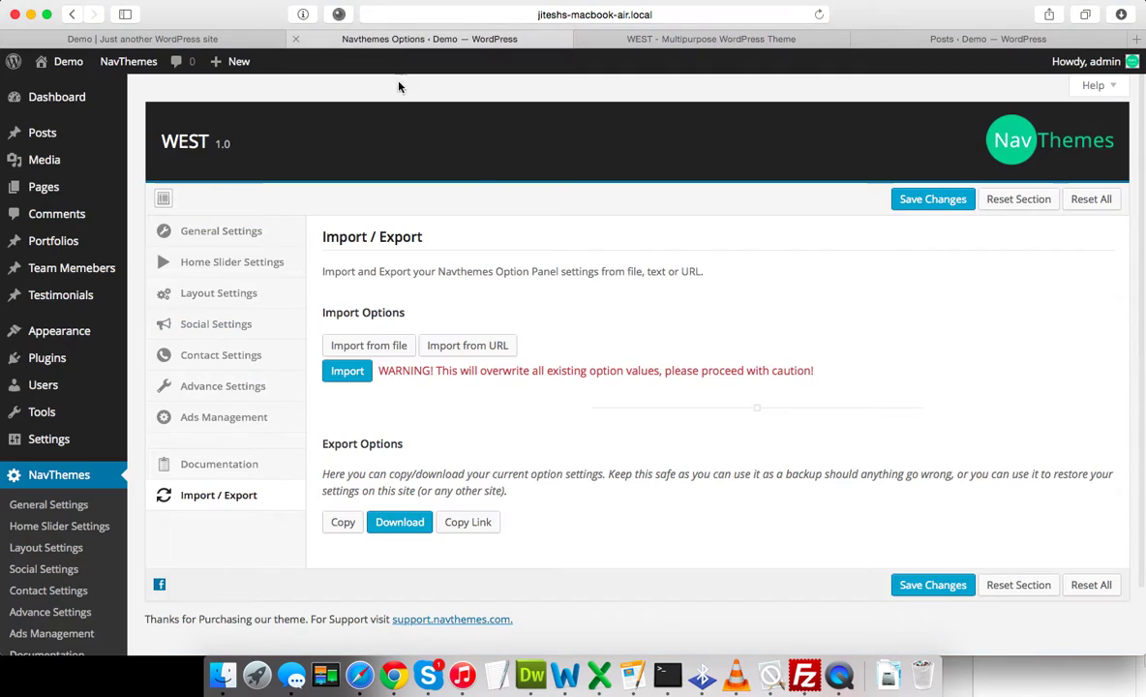
pyautogui.click(462, 345)
pyautogui.click(430, 391)
pyautogui.hotkey('ctrl', 'v')
pyautogui.click(464, 413)
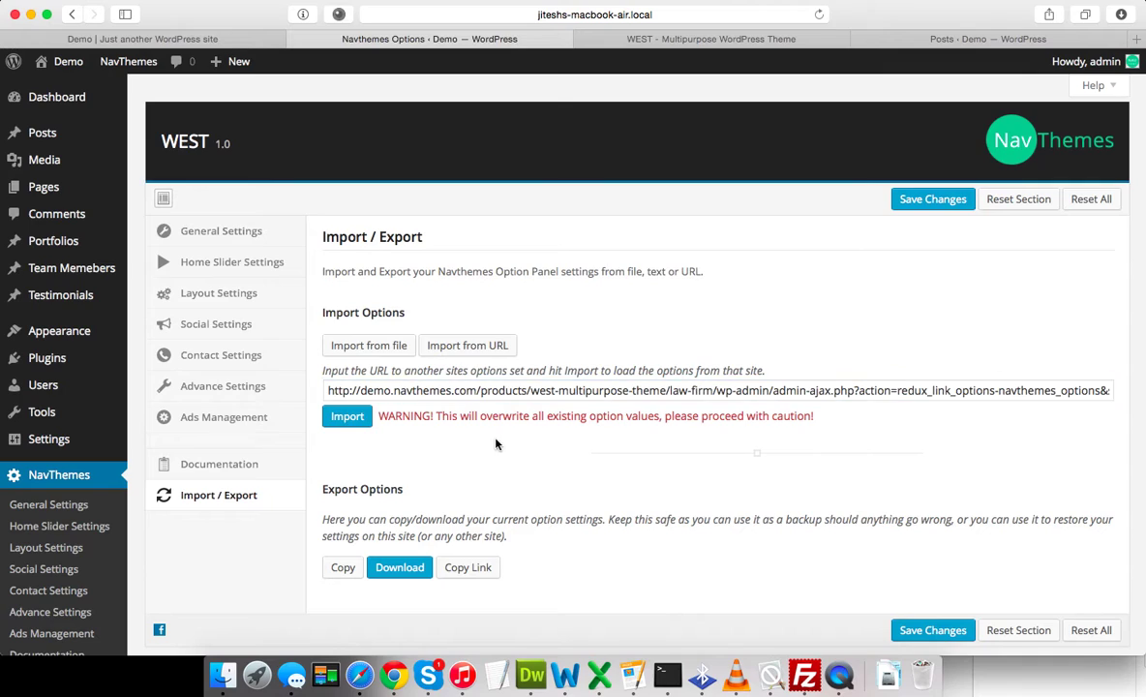
pyautogui.click(344, 419)
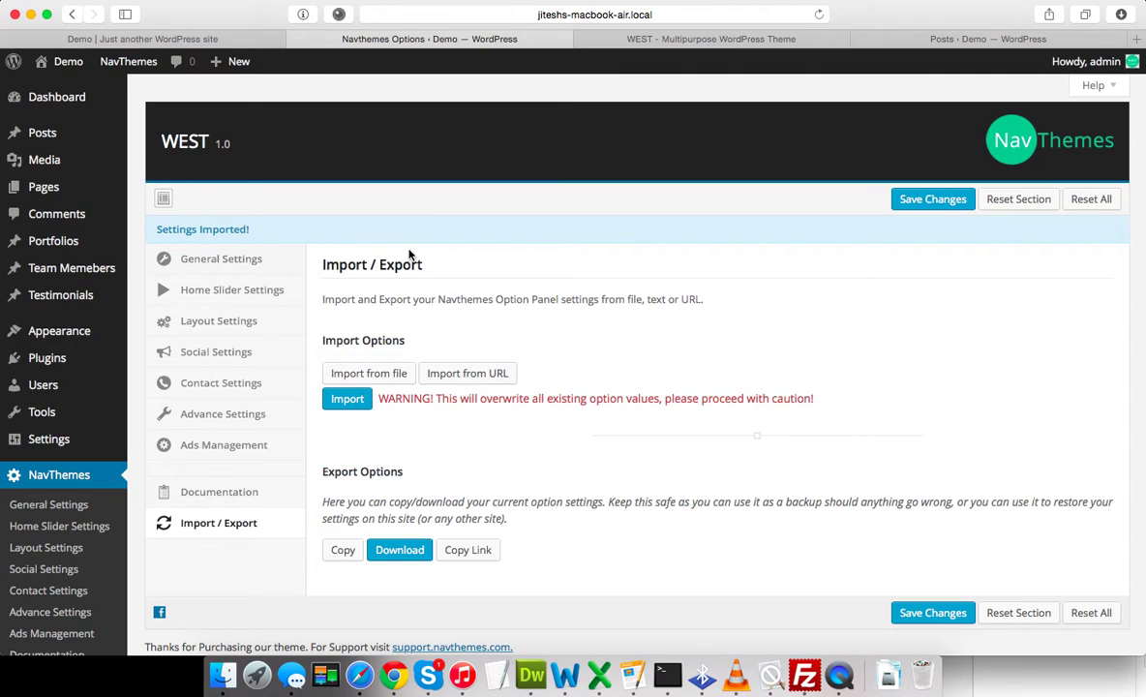
pyautogui.click(917, 206)
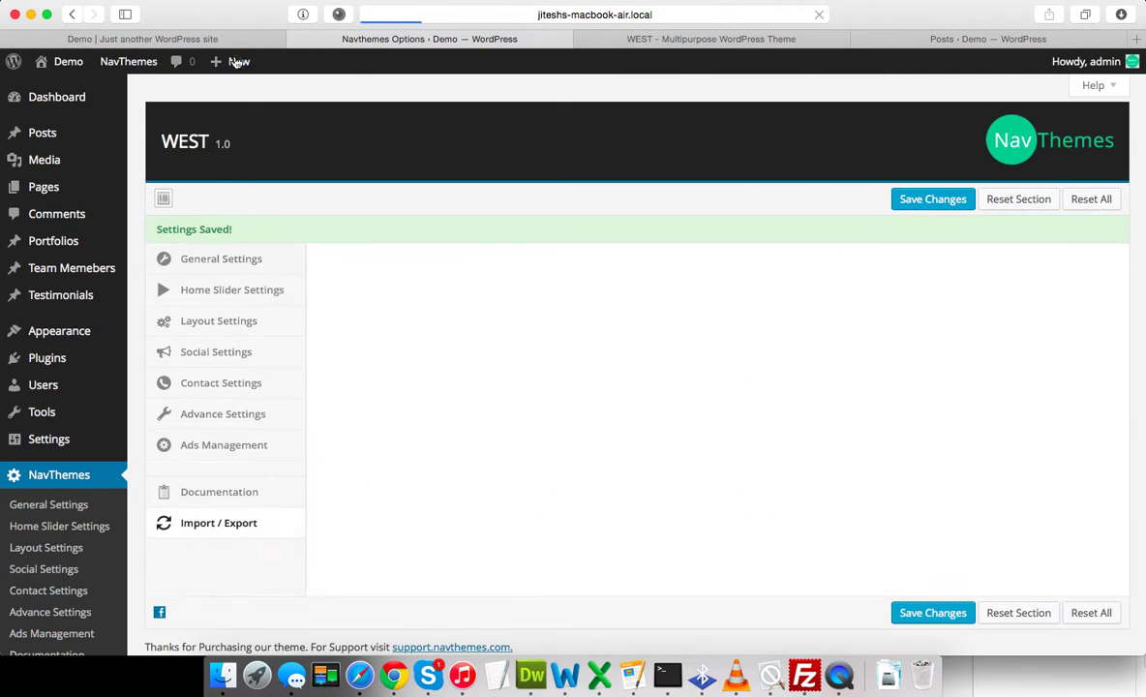
# Step: Reload the Demo site's front page and examine the logo, slider, colours and footer
pyautogui.click(142, 39)
pyautogui.click(819, 14)
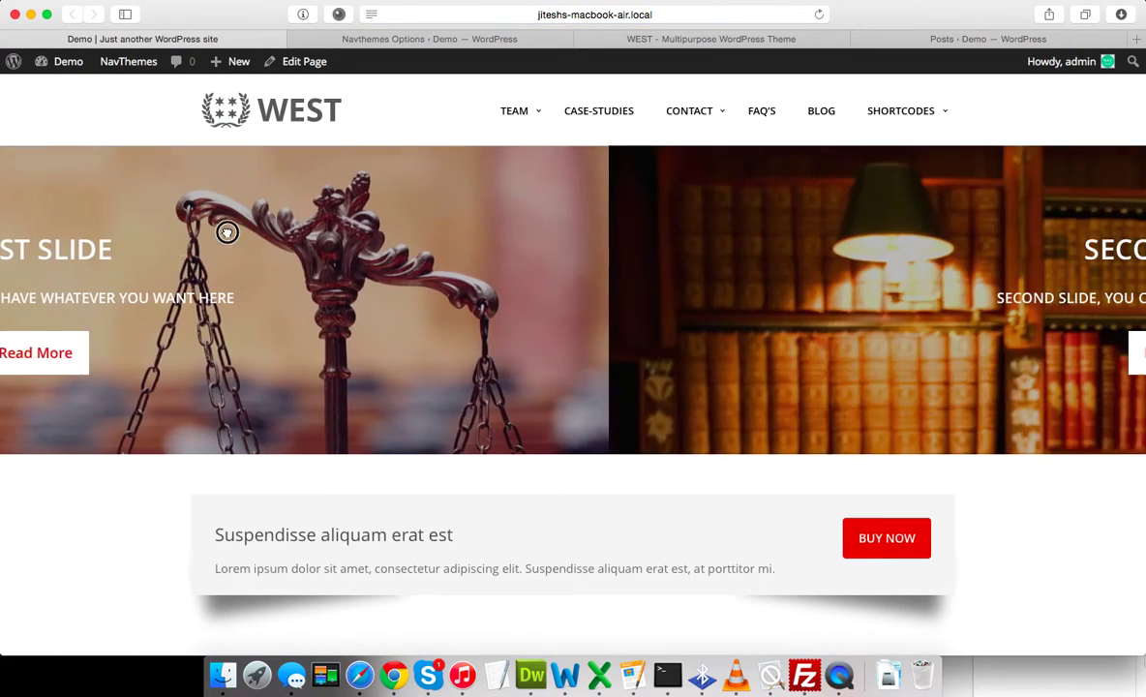
pyautogui.scroll(-20, 530, 302)
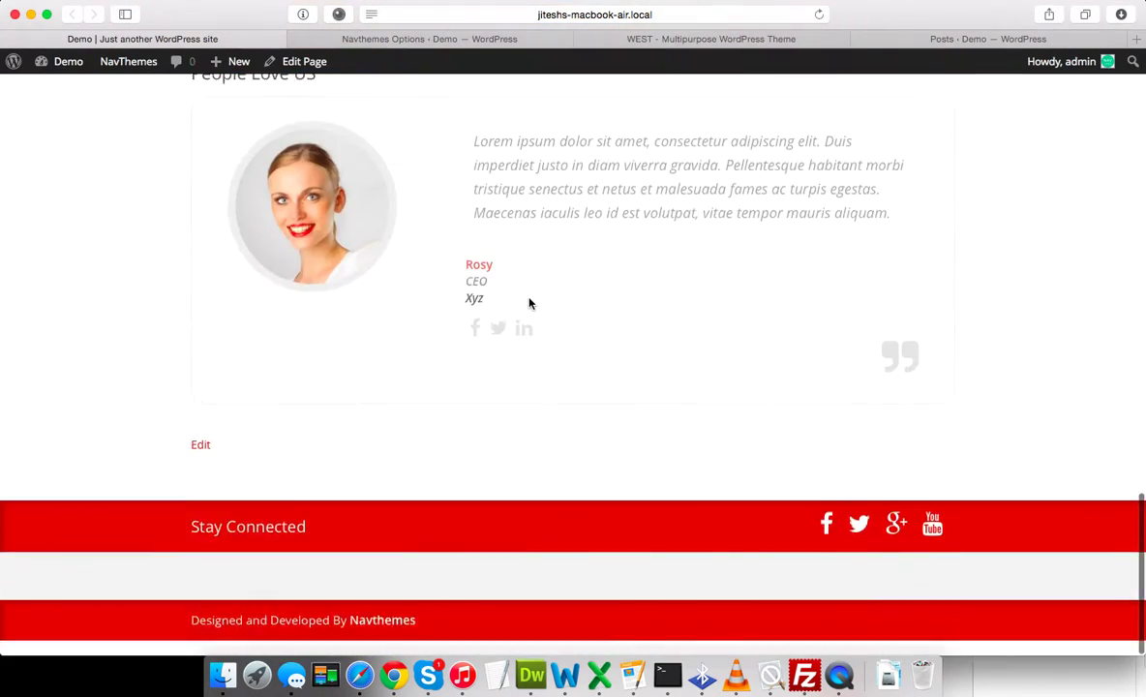
pyautogui.scroll(20, 530, 301)
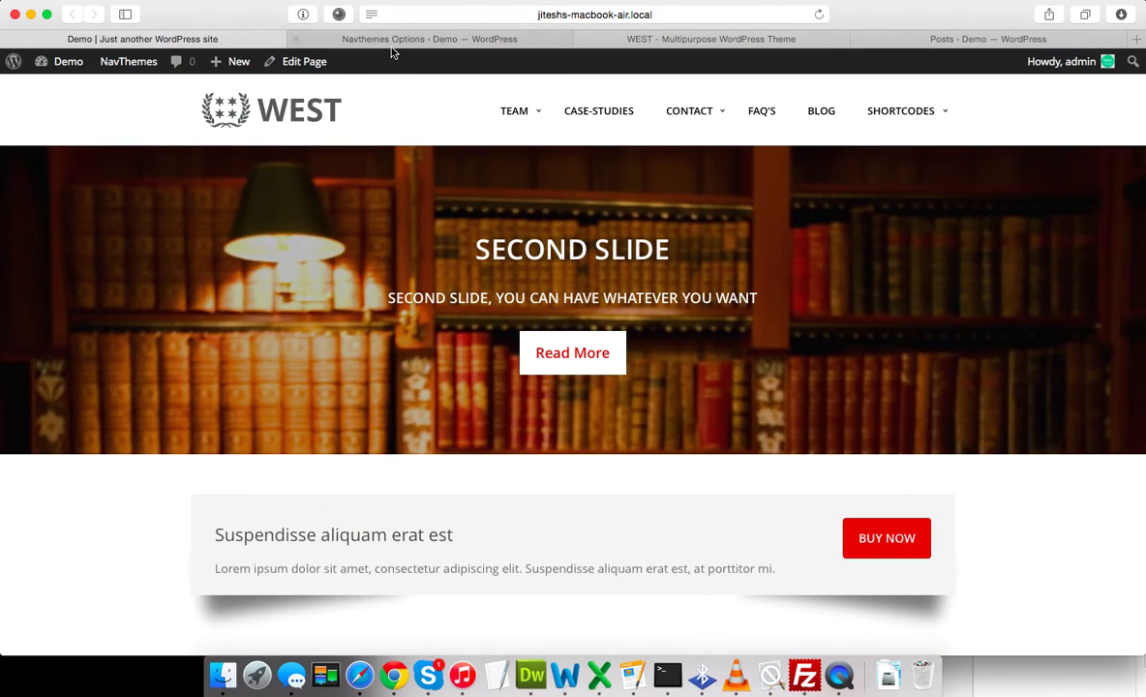
# Step: Open the WordPress widget settings, checking the front page's footer before and in between
pyautogui.scroll(-20, 504, 417)
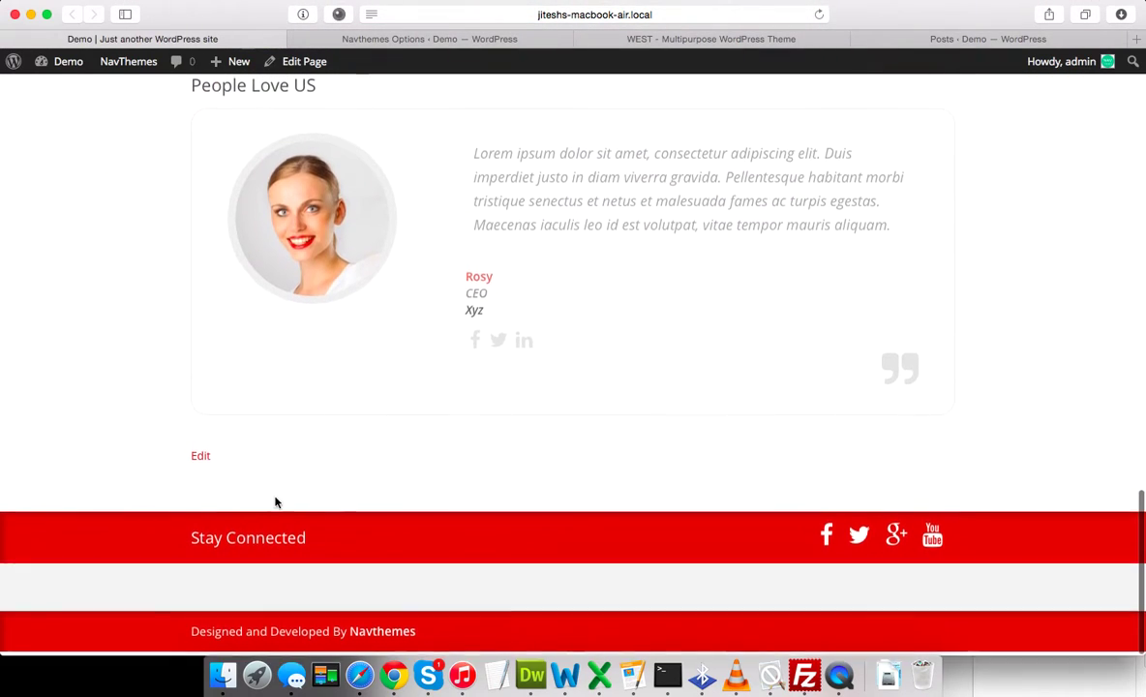
pyautogui.click(372, 41)
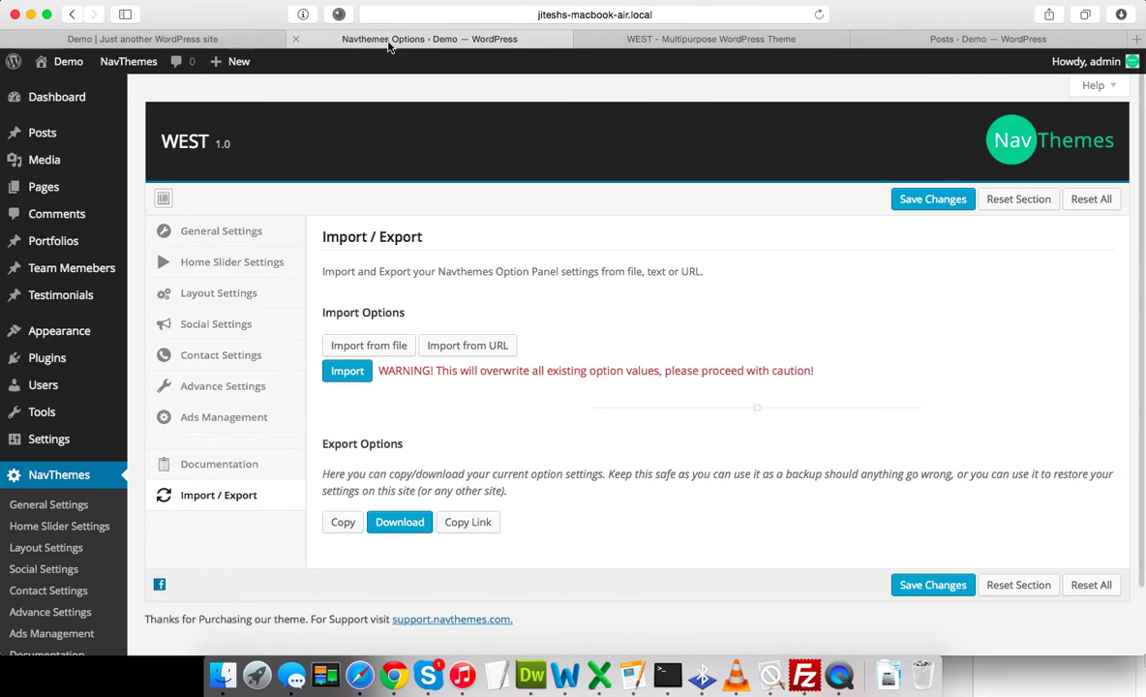
pyautogui.scroll(-2, 252, 454)
pyautogui.moveTo(106, 257)
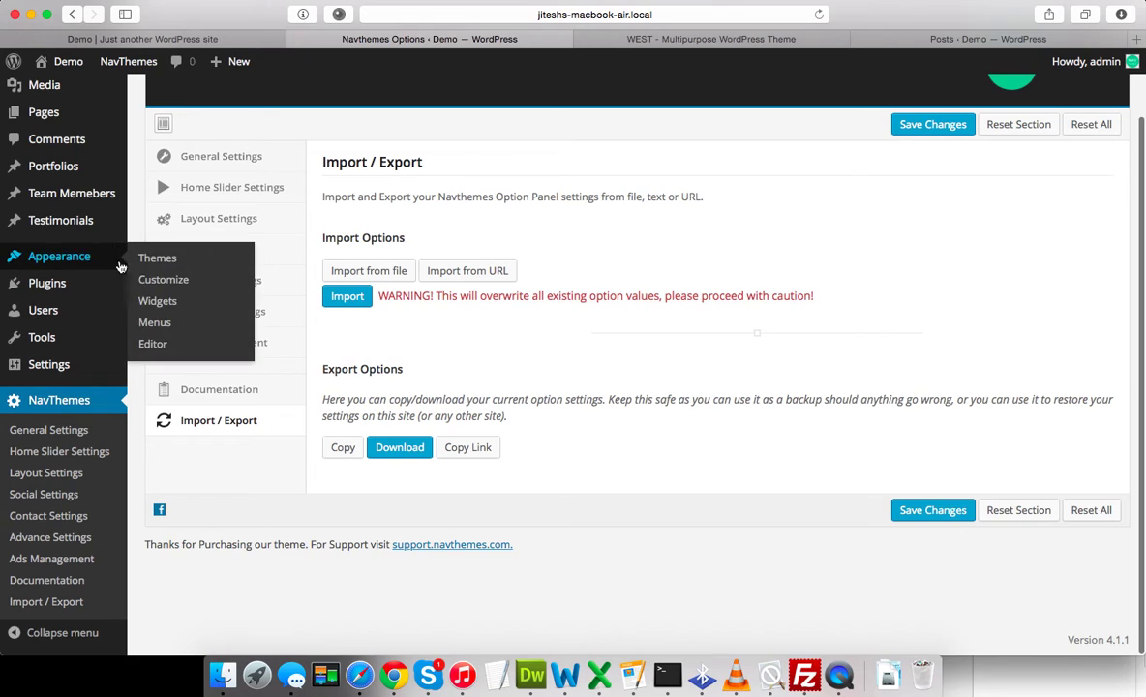
pyautogui.click(159, 303)
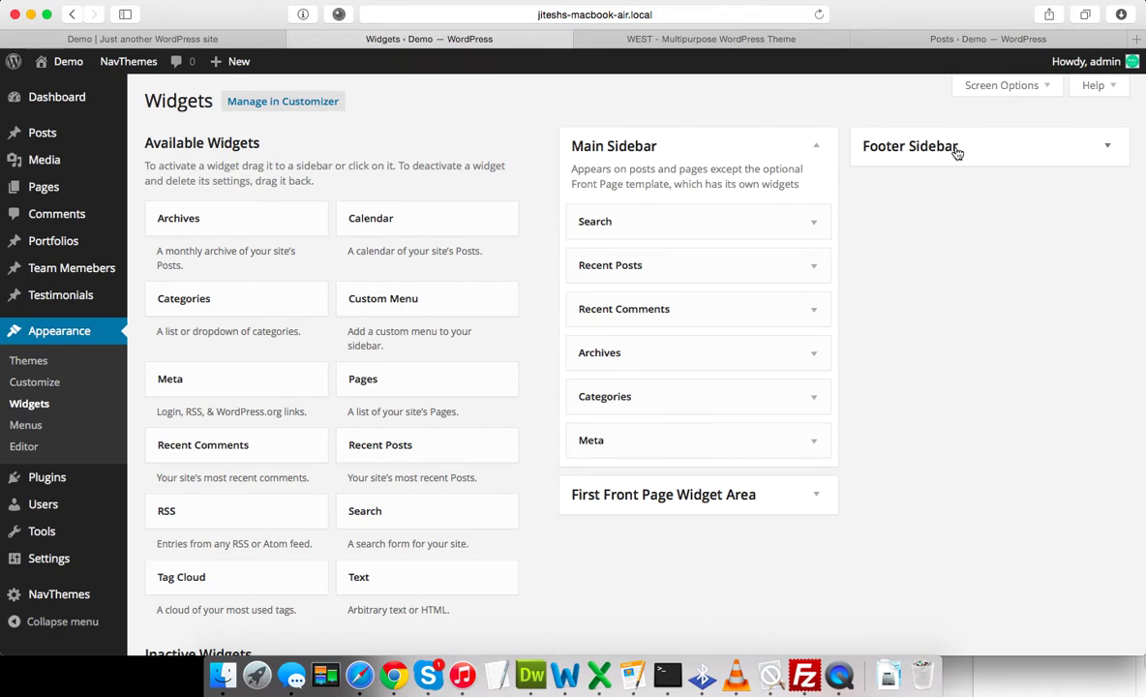
pyautogui.click(177, 37)
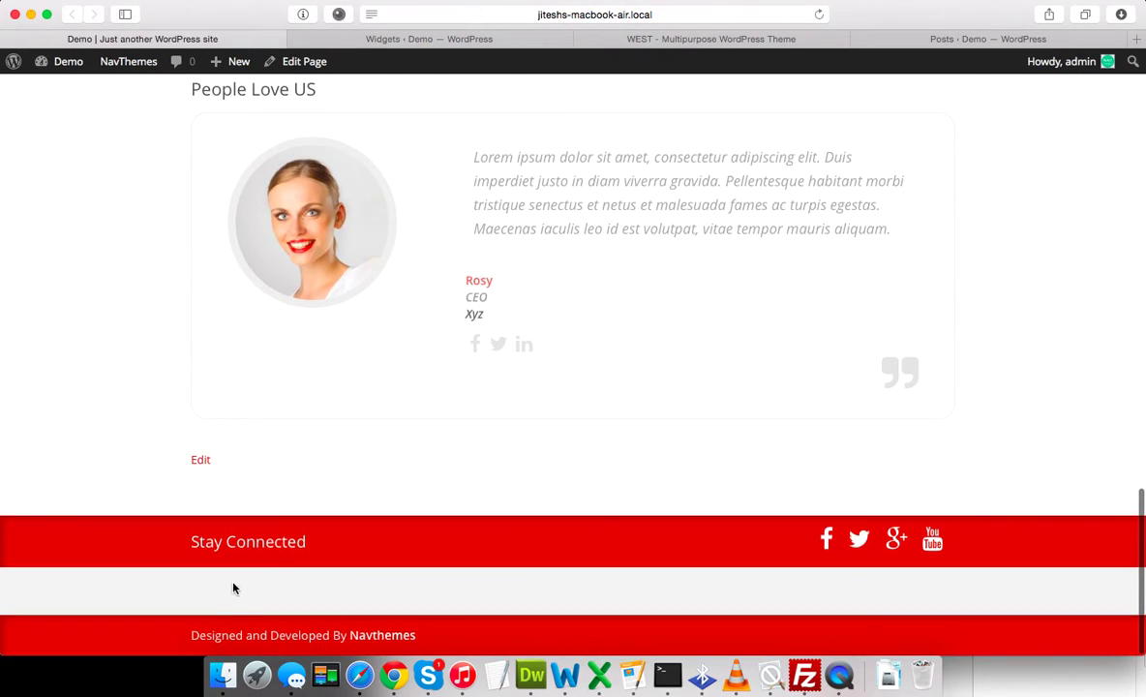
pyautogui.click(414, 39)
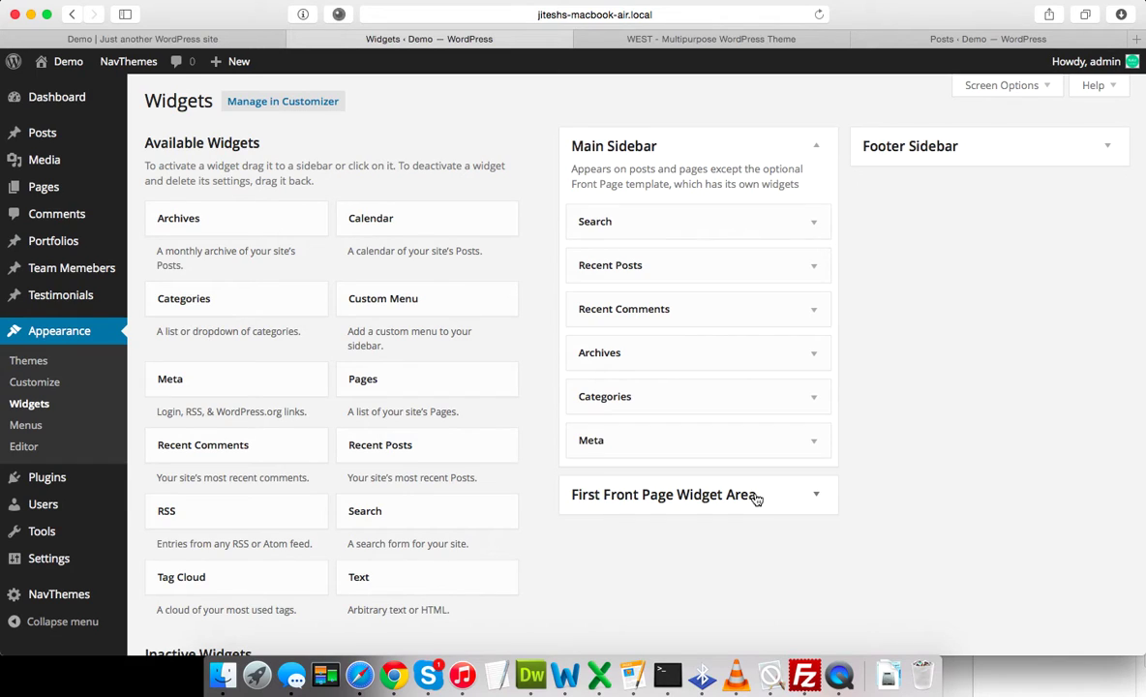
# Step: Add a Custom Menu widget to the Footer Sidebar with the title Quick Navigation and the Footer menu, and save it
pyautogui.click(974, 157)
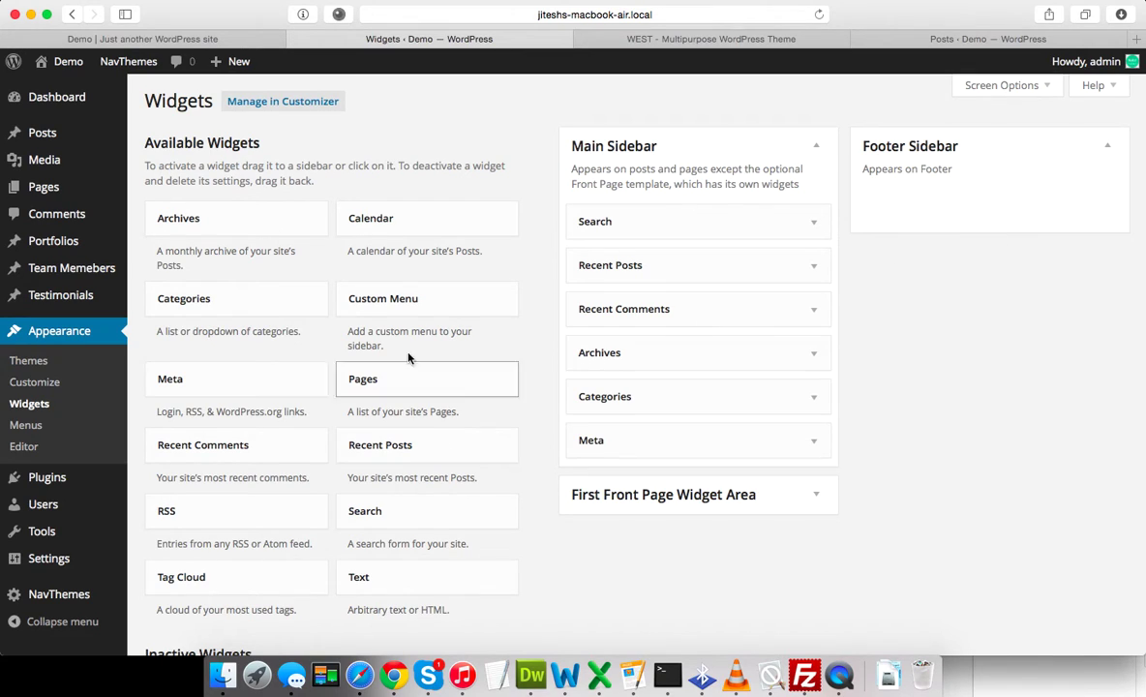
pyautogui.moveTo(453, 309); pyautogui.dragTo(968, 199)
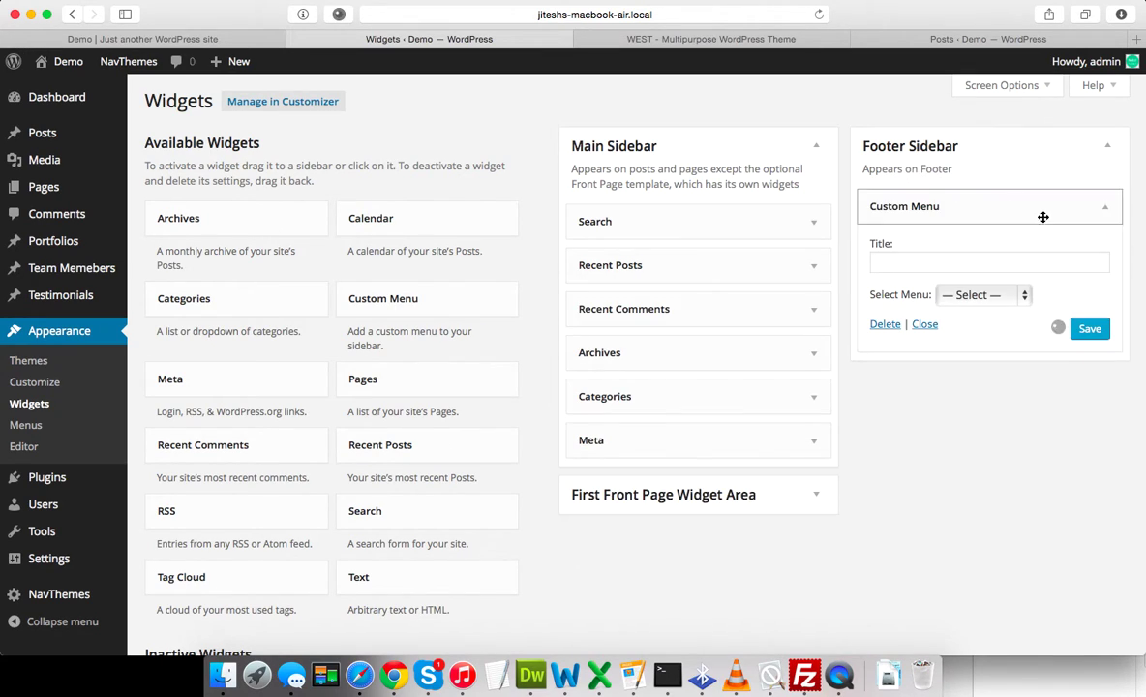
pyautogui.click(988, 295)
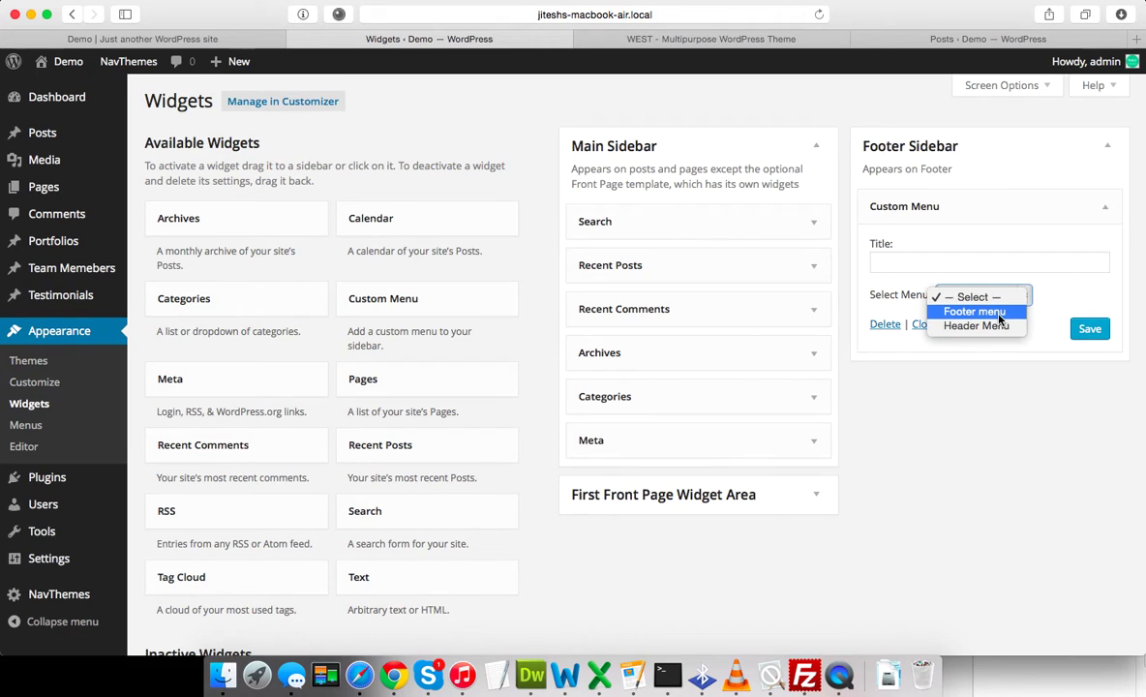
pyautogui.click(975, 311)
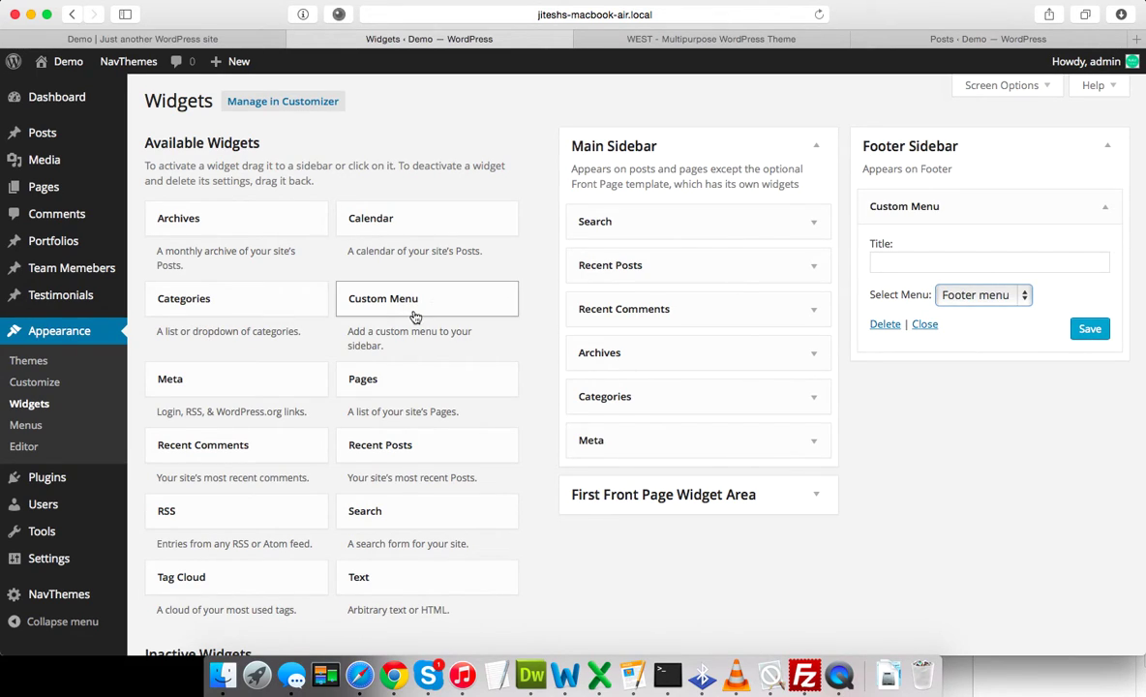
pyautogui.click(977, 262)
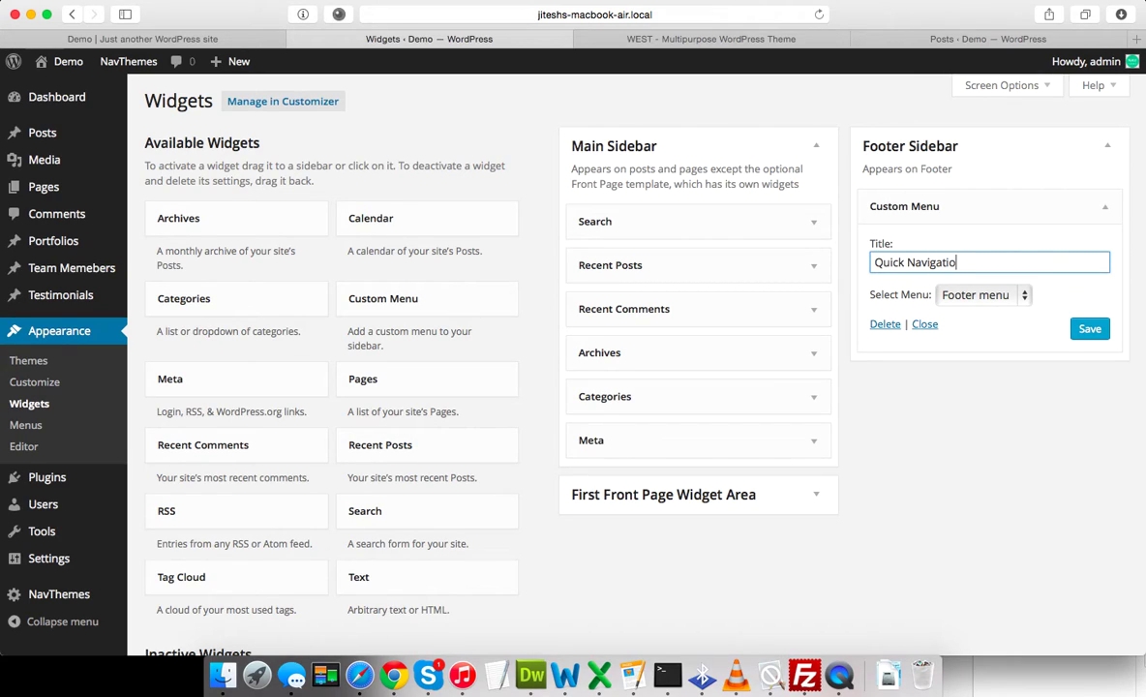
pyautogui.click(1099, 331)
# Step: Reload the Demo site's front page and examine the footer's Quick Navigation menu
pyautogui.click(199, 40)
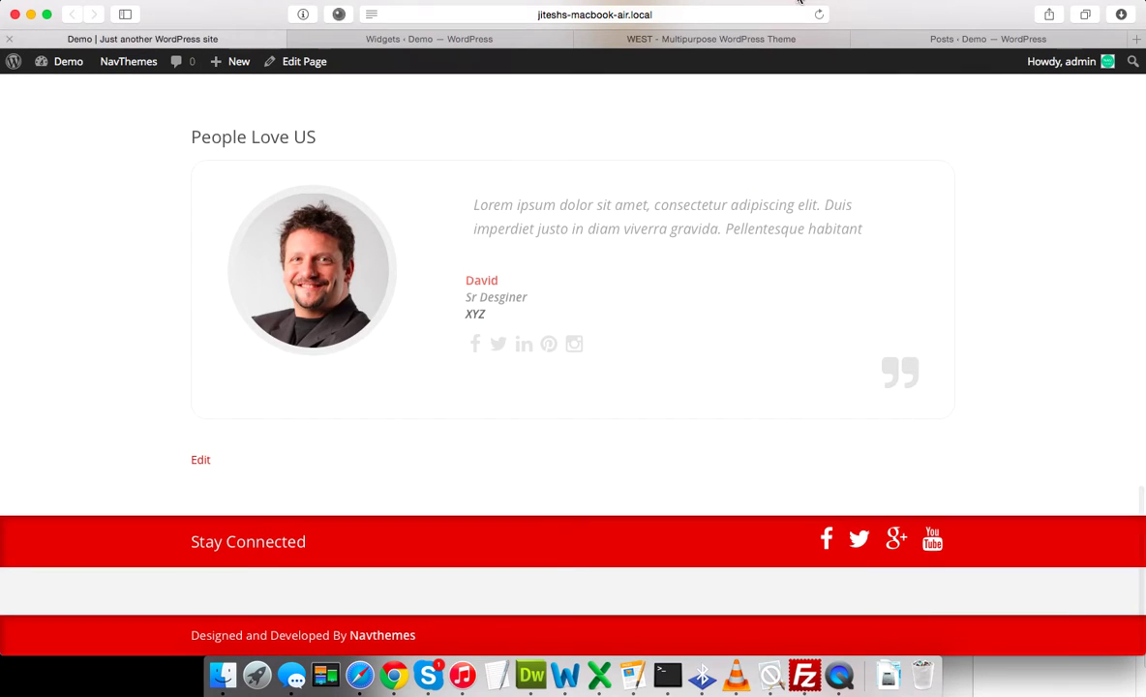
pyautogui.click(816, 14)
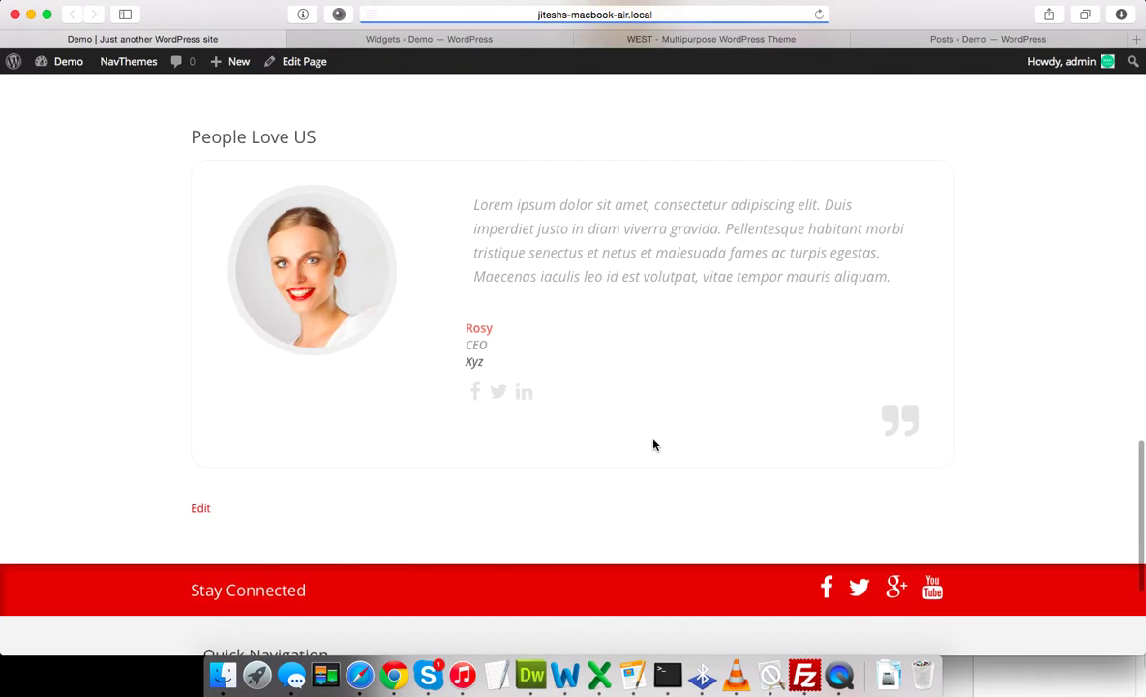
pyautogui.scroll(-5, 654, 445)
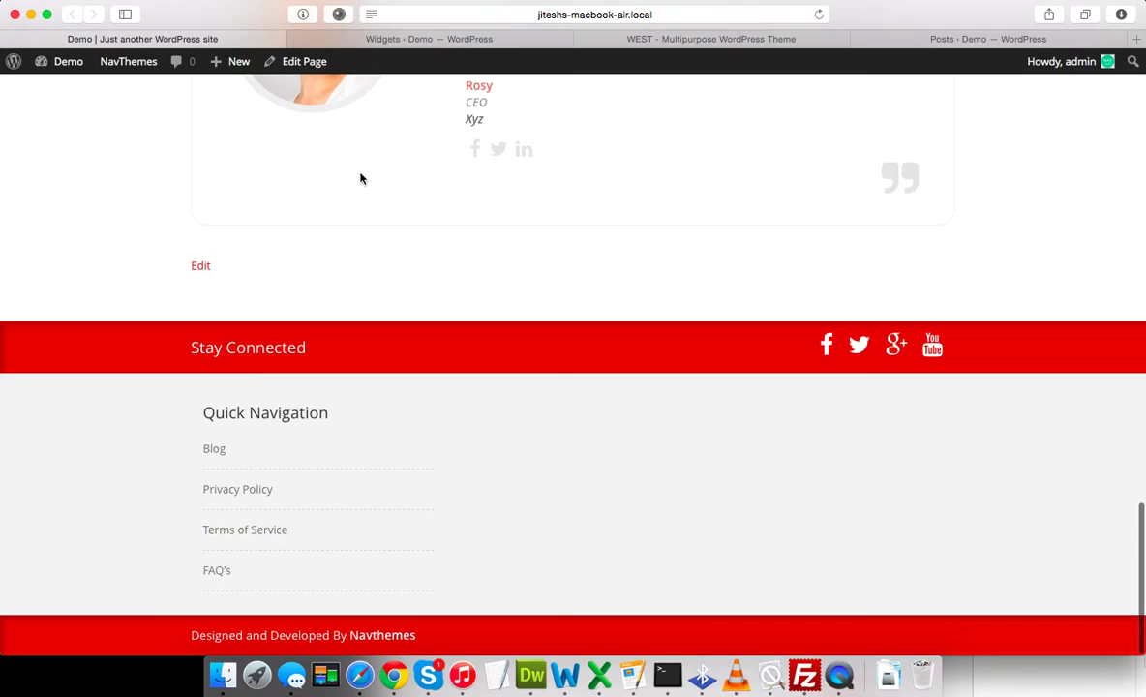
# Step: Add a Text widget to the Footer Sidebar below the Quick Navigation widget
pyautogui.click(426, 40)
pyautogui.scroll(-2, 210, 487)
pyautogui.scroll(2, 246, 486)
pyautogui.moveTo(369, 579); pyautogui.dragTo(921, 382)
pyautogui.scroll(-4, 864, 315)
# Step: Title the new Text widget "About us", set its content to "This is About us" and save it
pyautogui.click(840, 255)
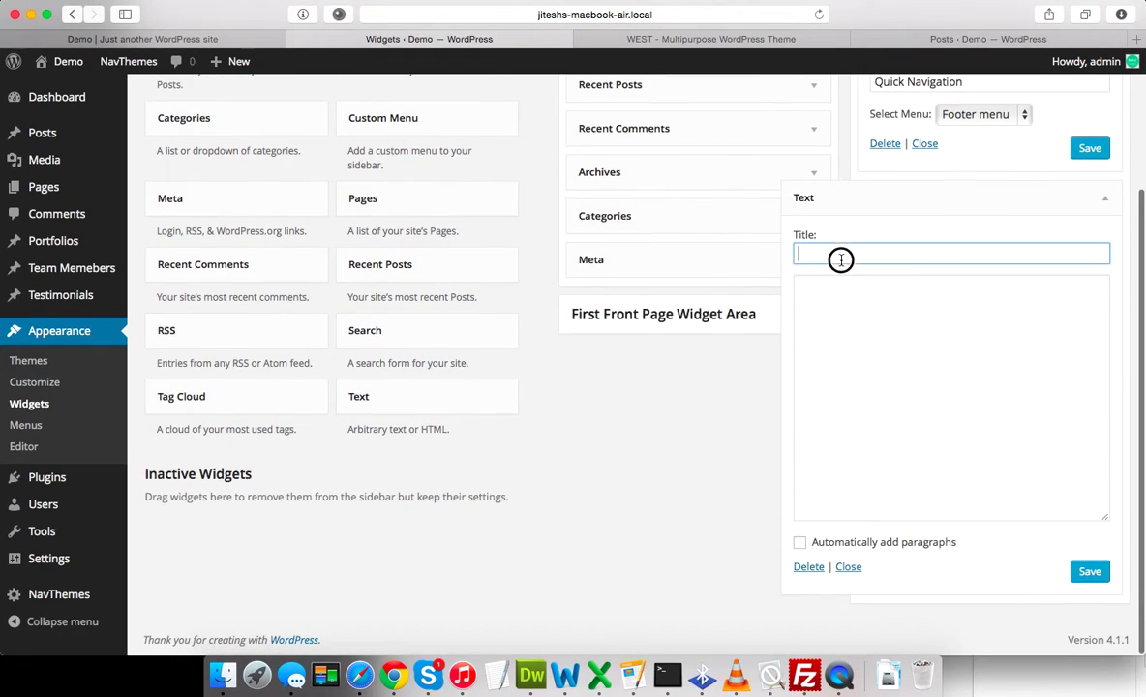
pyautogui.write('About us')
pyautogui.press('Tab')
pyautogui.write('T')
pyautogui.press('BackSpace')
pyautogui.press('BackSpace')
pyautogui.press('BackSpace')
pyautogui.press('BackSpace')
pyautogui.press('BackSpace')
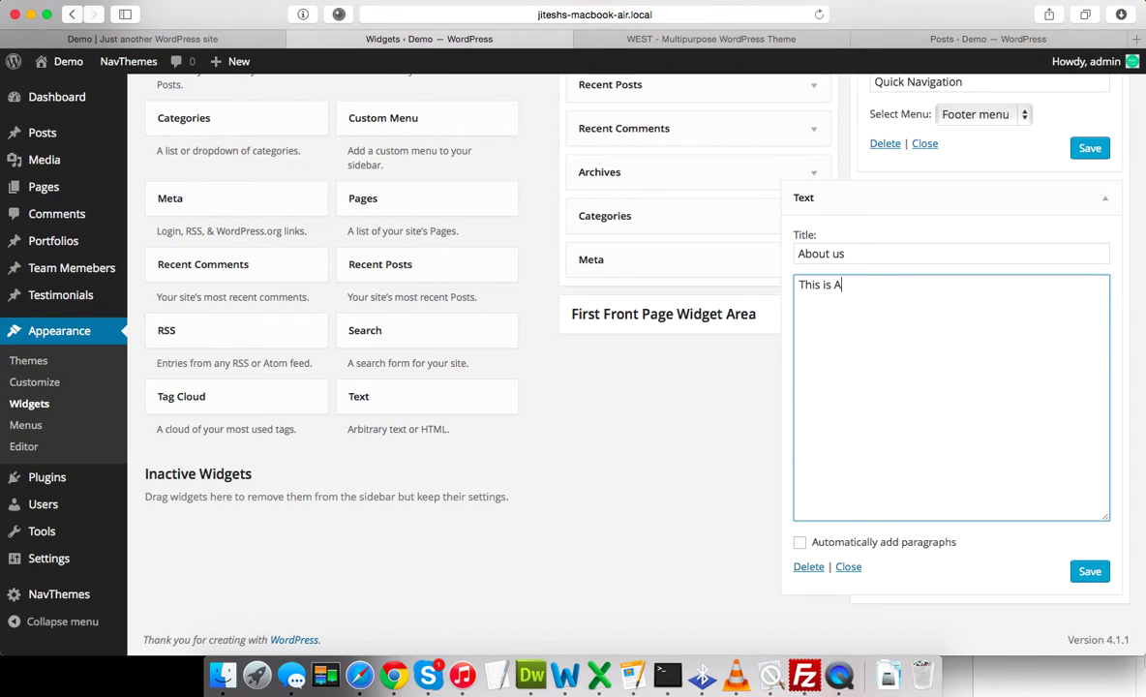
pyautogui.click(924, 545)
pyautogui.click(1090, 570)
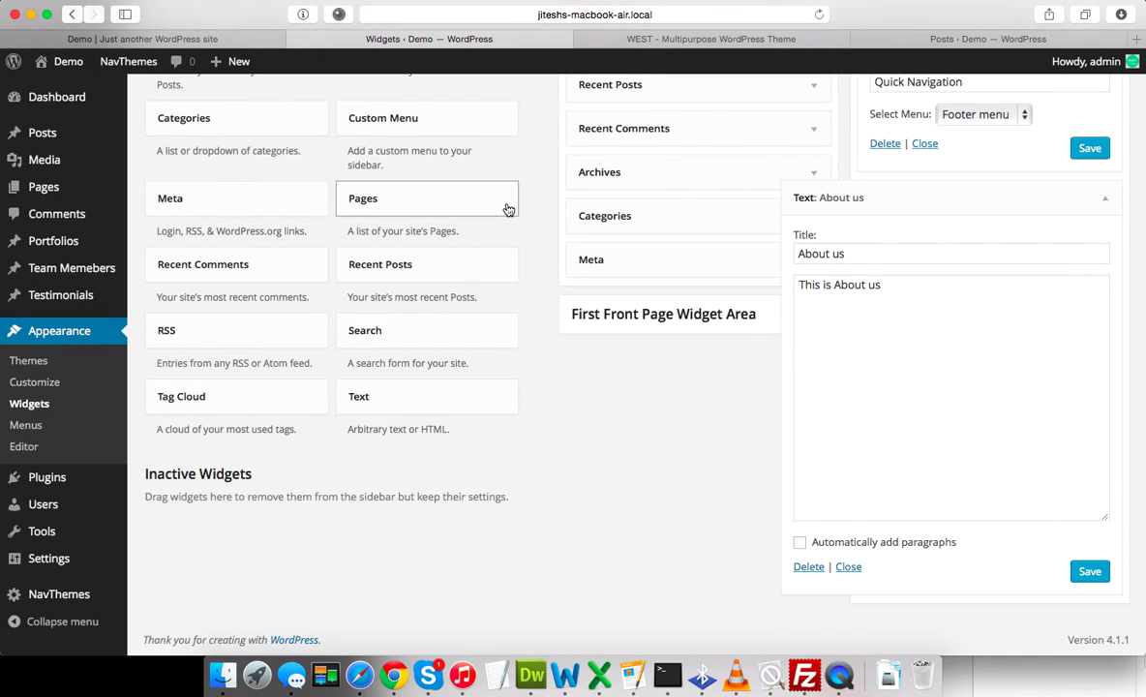
# Step: Reload the Demo site's front page, examine the About us column in the footer, and return to the widget settings
pyautogui.click(237, 39)
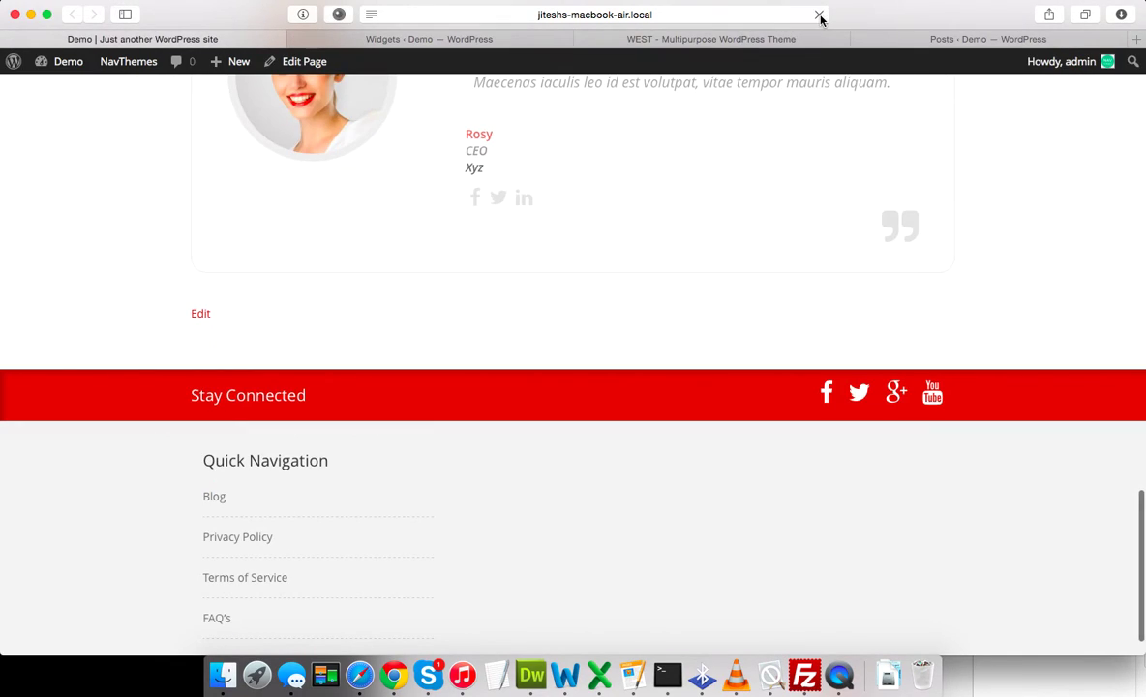
pyautogui.click(818, 15)
pyautogui.scroll(-2, 575, 354)
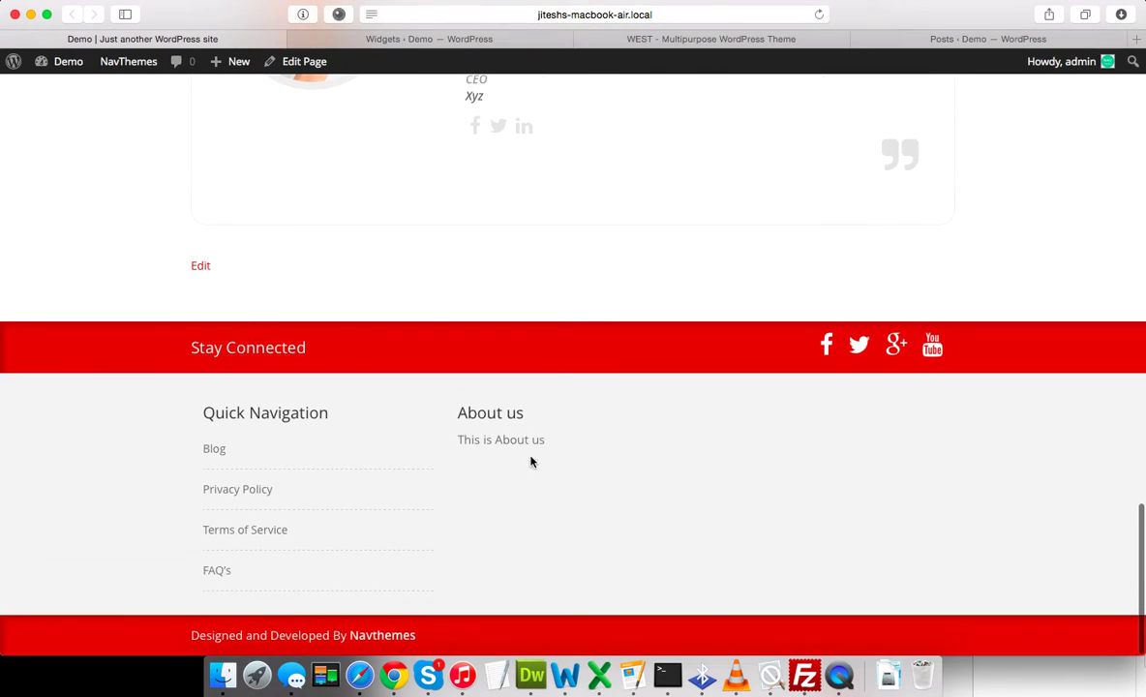
pyautogui.click(412, 37)
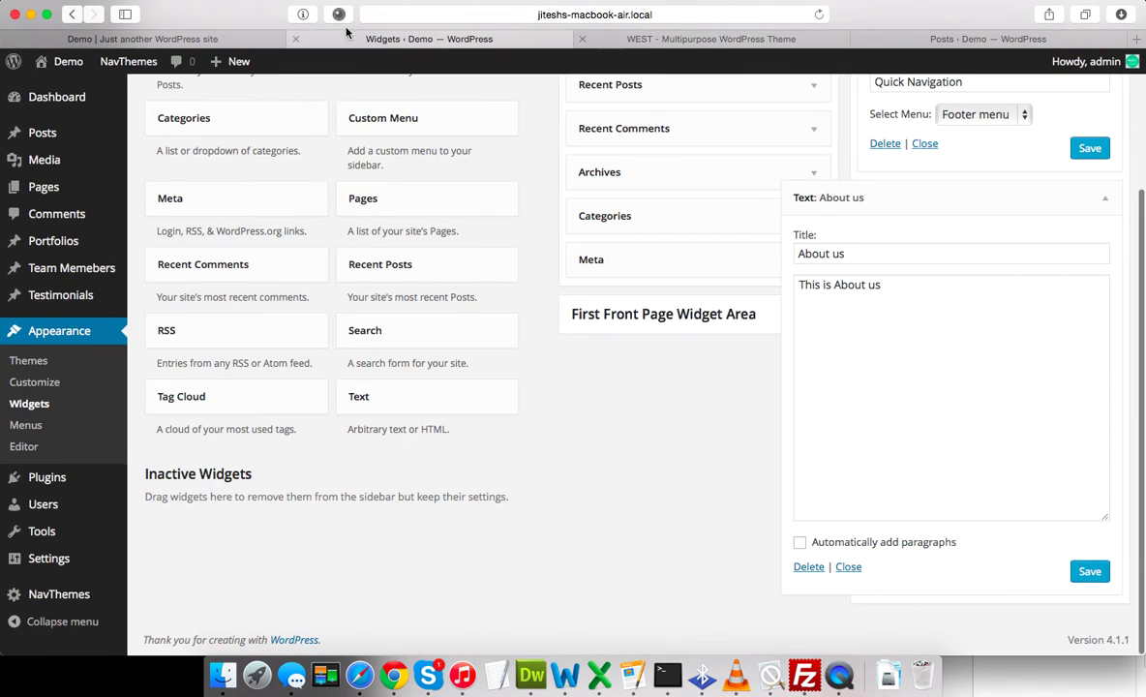
pyautogui.click(218, 40)
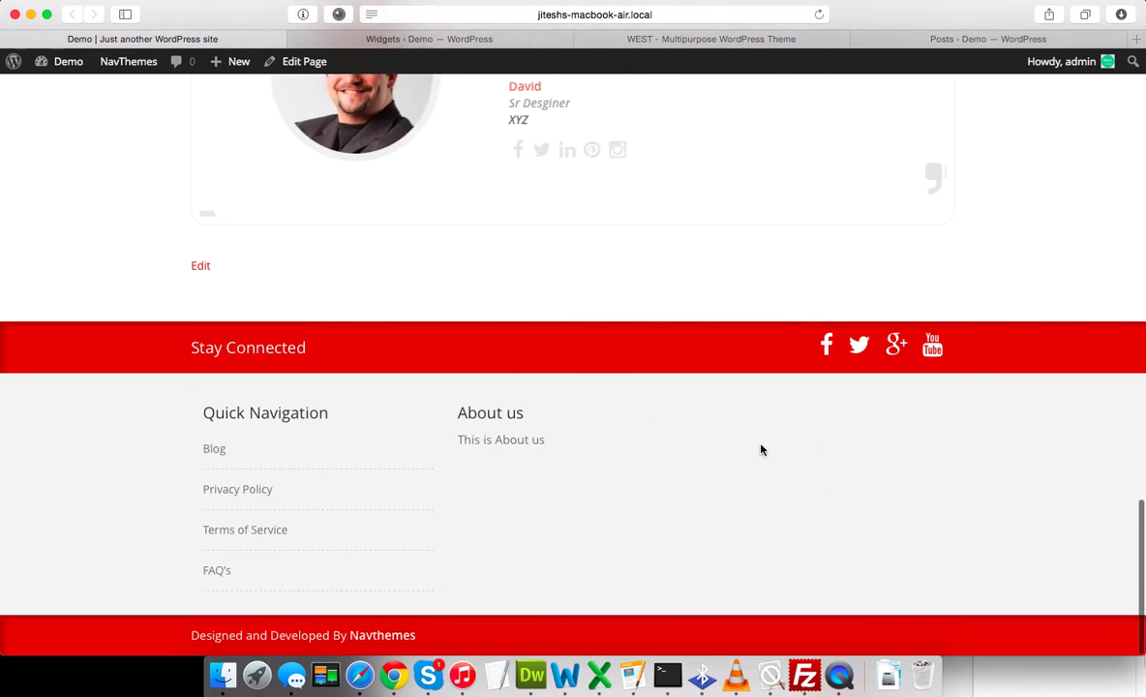
pyautogui.click(418, 46)
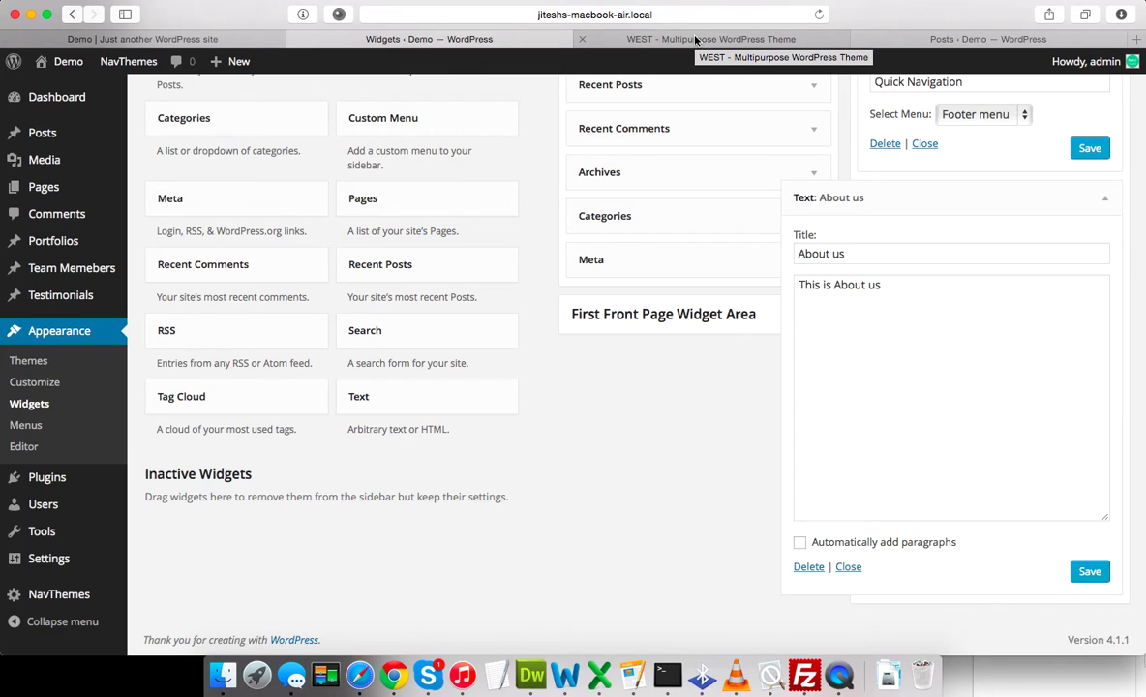
# Step: Copy the shortcode [recent_posts count=2 words=10] from the Shortcodes section of the WEST theme documentation
pyautogui.click(734, 39)
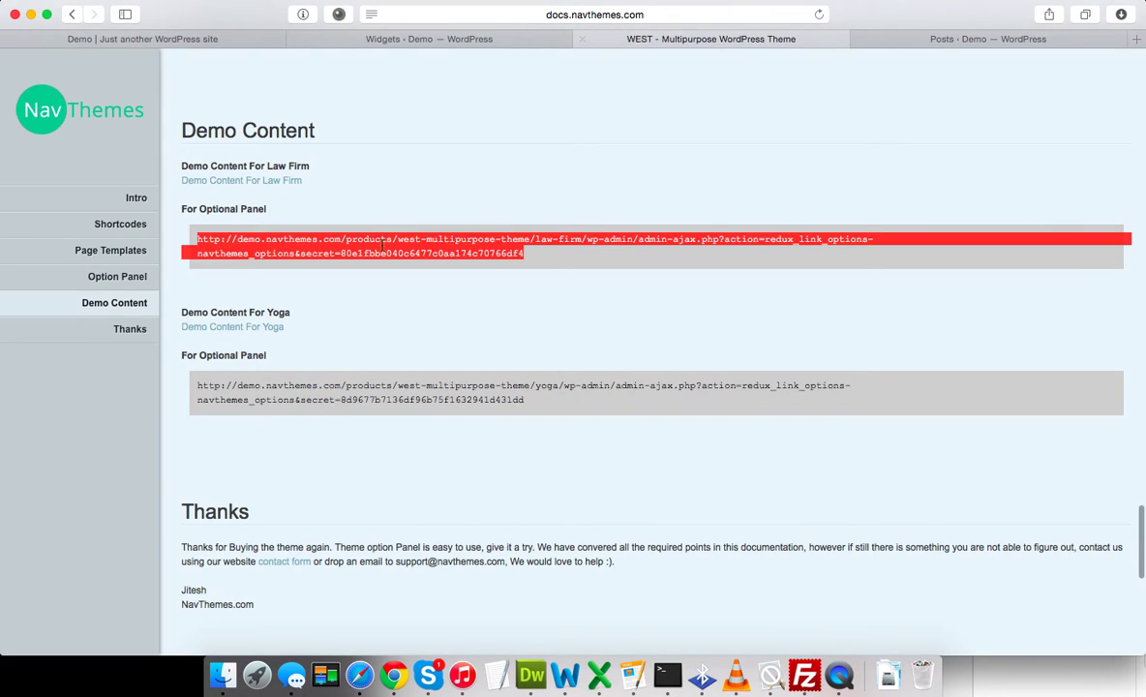
pyautogui.click(133, 224)
pyautogui.scroll(-5, 384, 338)
pyautogui.scroll(-3, 383, 338)
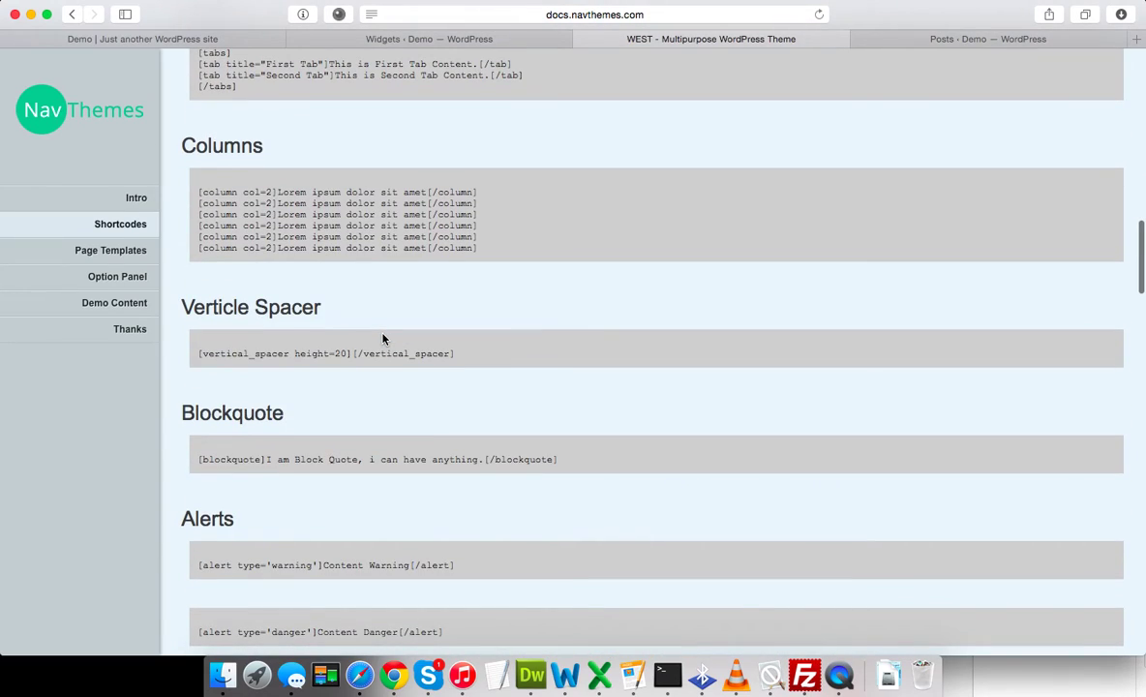
pyautogui.scroll(-7, 383, 337)
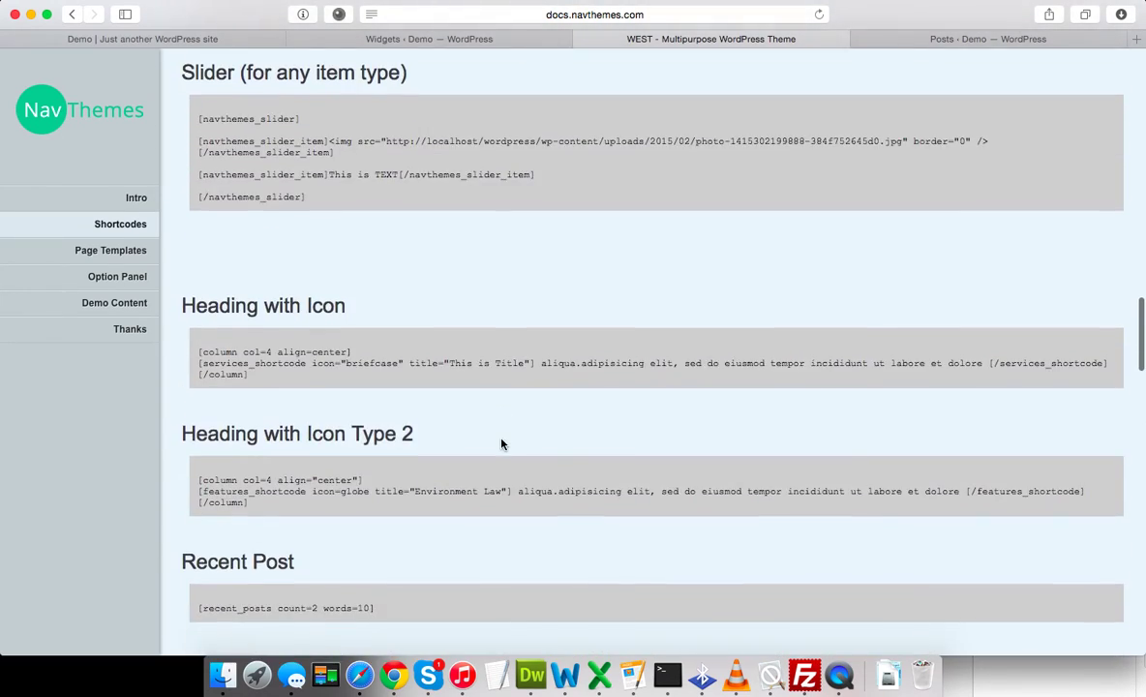
pyautogui.scroll(-4, 501, 444)
pyautogui.moveTo(377, 263); pyautogui.dragTo(198, 263)
pyautogui.press('super+c')
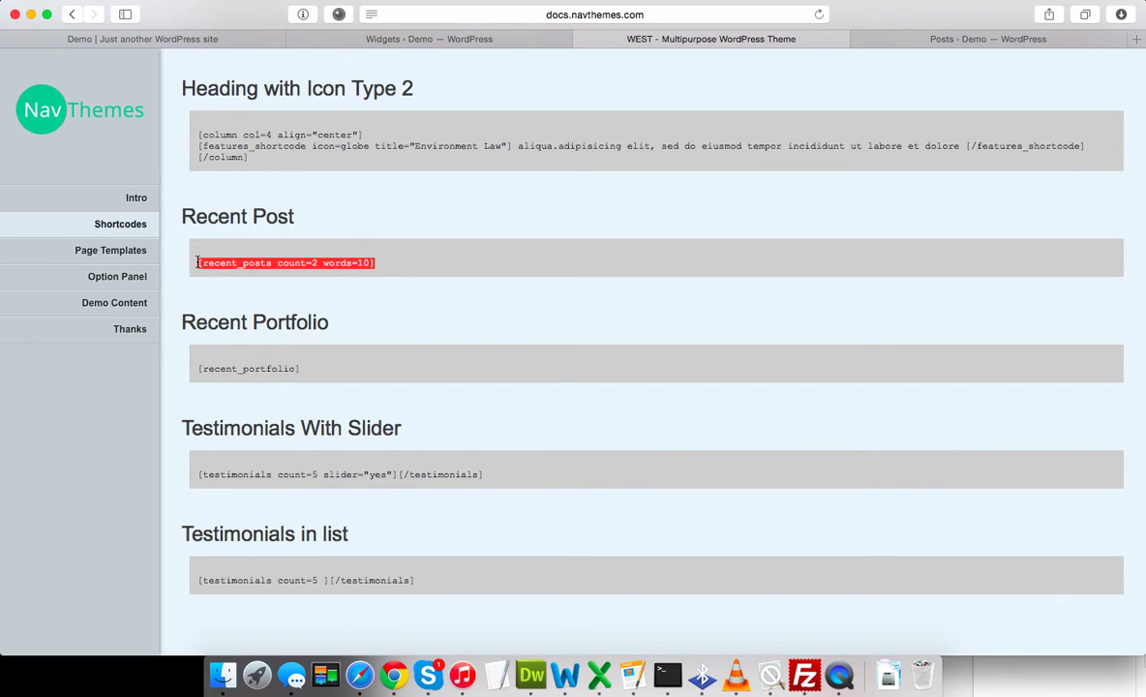
# Step: Collapse the About us widget and add another Text widget below it in the Footer Sidebar
pyautogui.click(237, 41)
pyautogui.click(450, 41)
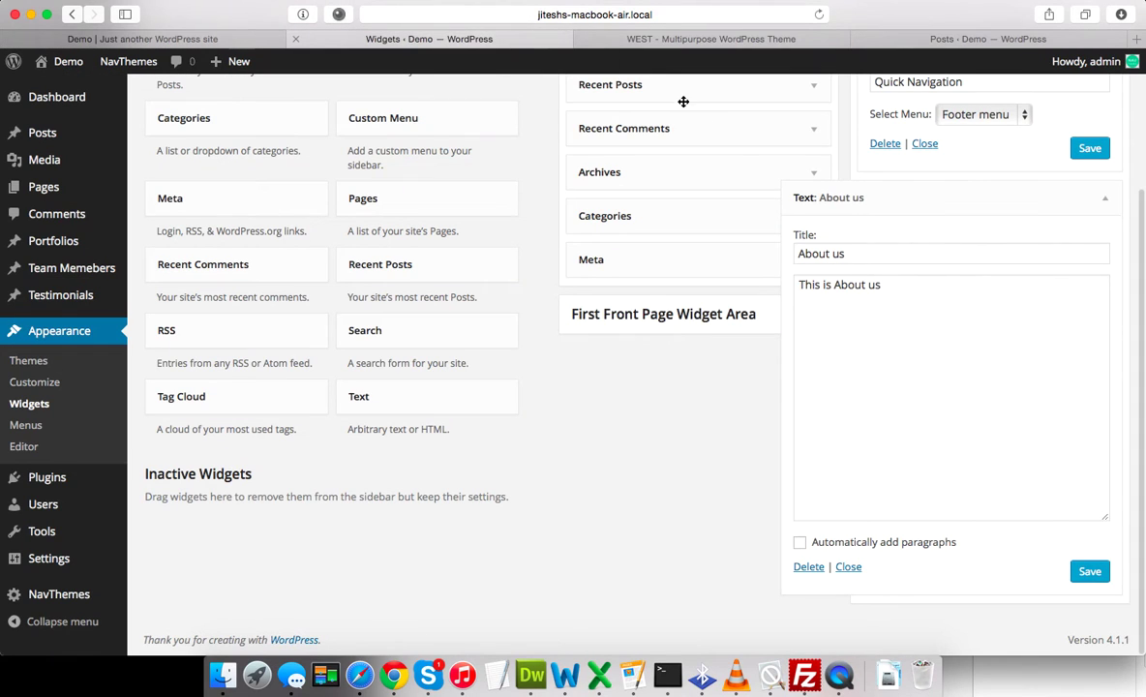
pyautogui.click(1106, 198)
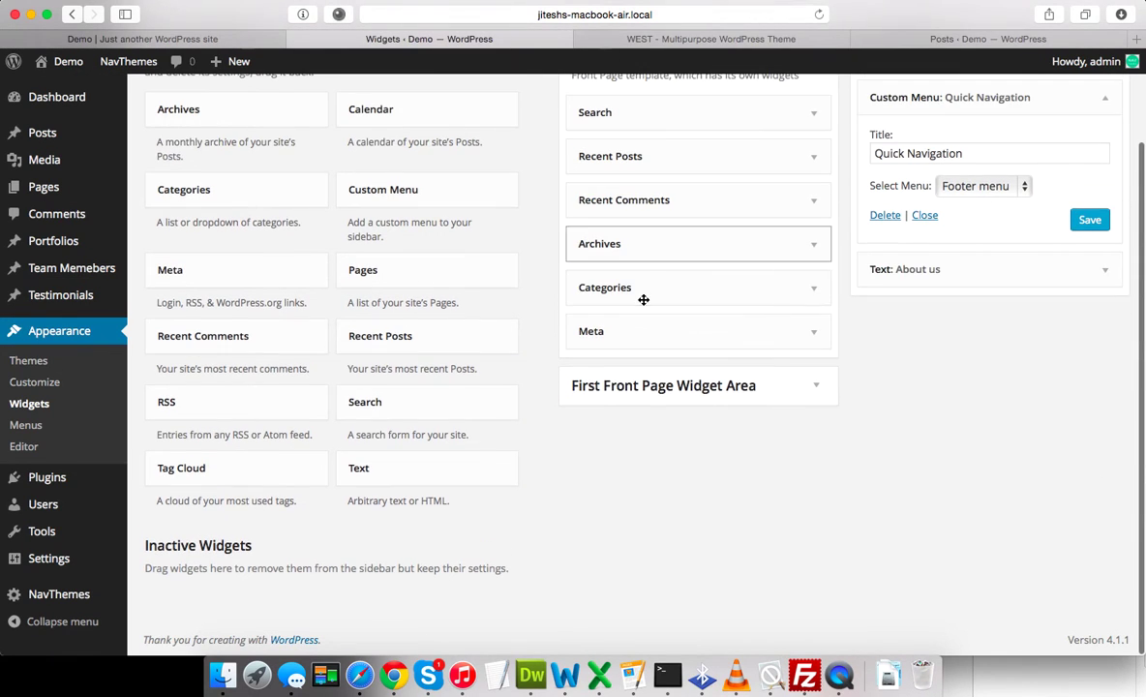
pyautogui.moveTo(417, 476); pyautogui.dragTo(949, 327)
pyautogui.scroll(-2, 907, 413)
# Step: Title the new Text widget "Recent Posts", paste [recent_posts count=2 words=10] as its content and save it
pyautogui.click(852, 251)
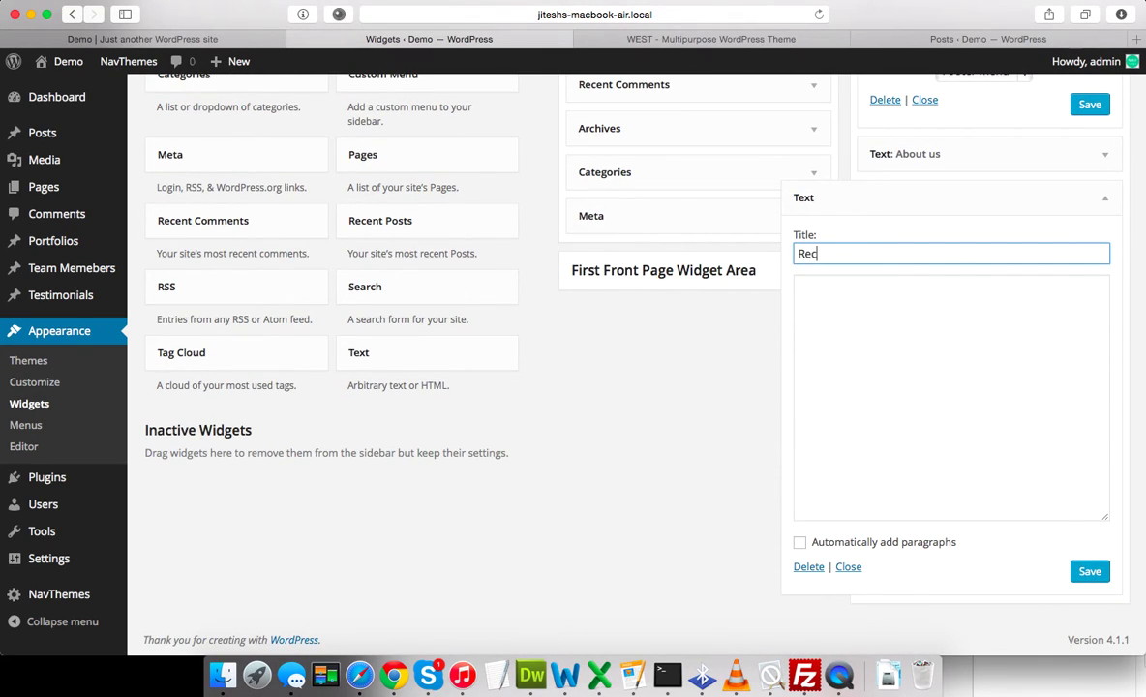
pyautogui.press('Tab')
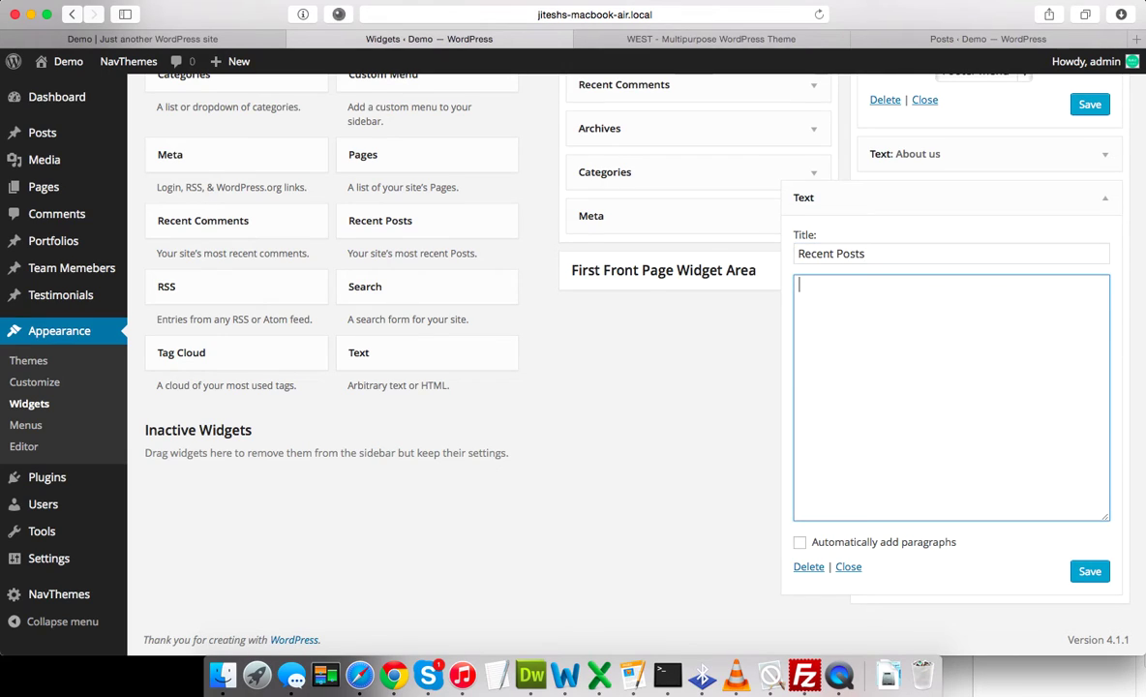
pyautogui.press('super+v')
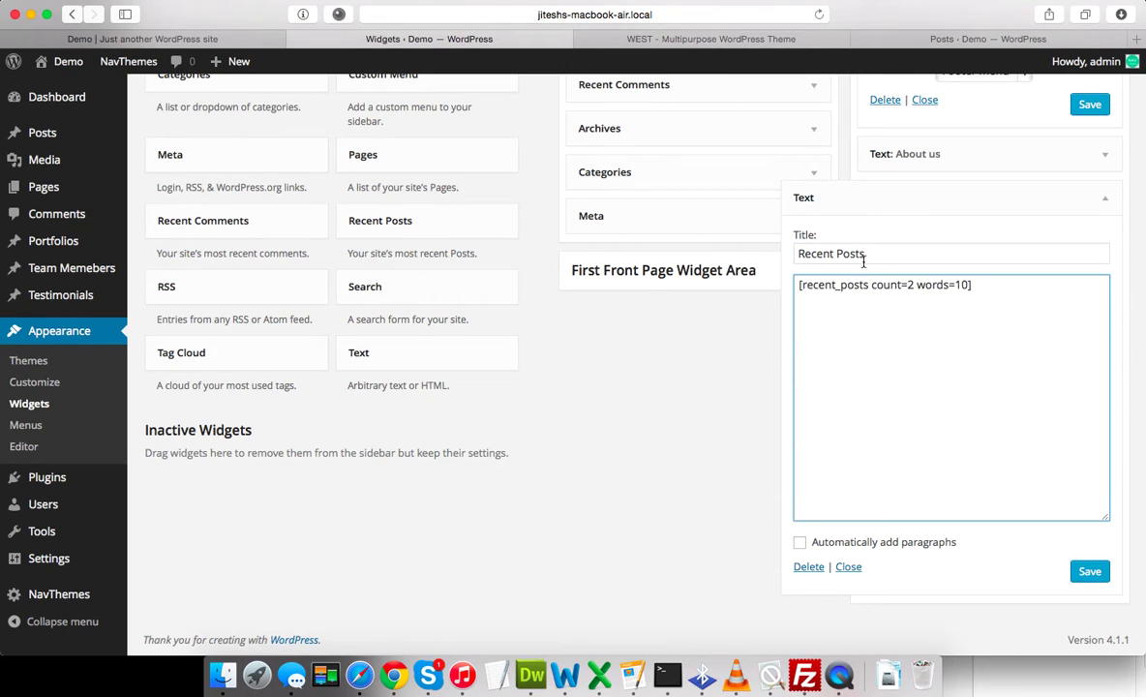
pyautogui.click(1089, 571)
# Step: Reload the Demo site's front page, examine the footer's Recent Posts column and expand the header's Team submenu
pyautogui.click(227, 39)
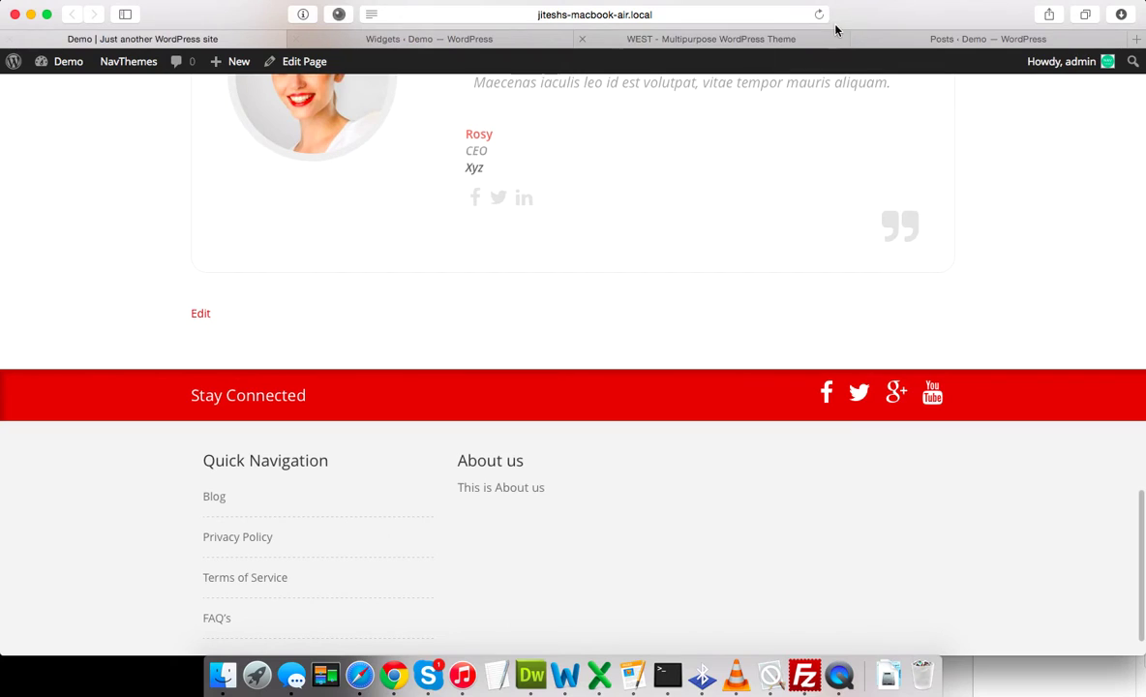
pyautogui.click(819, 14)
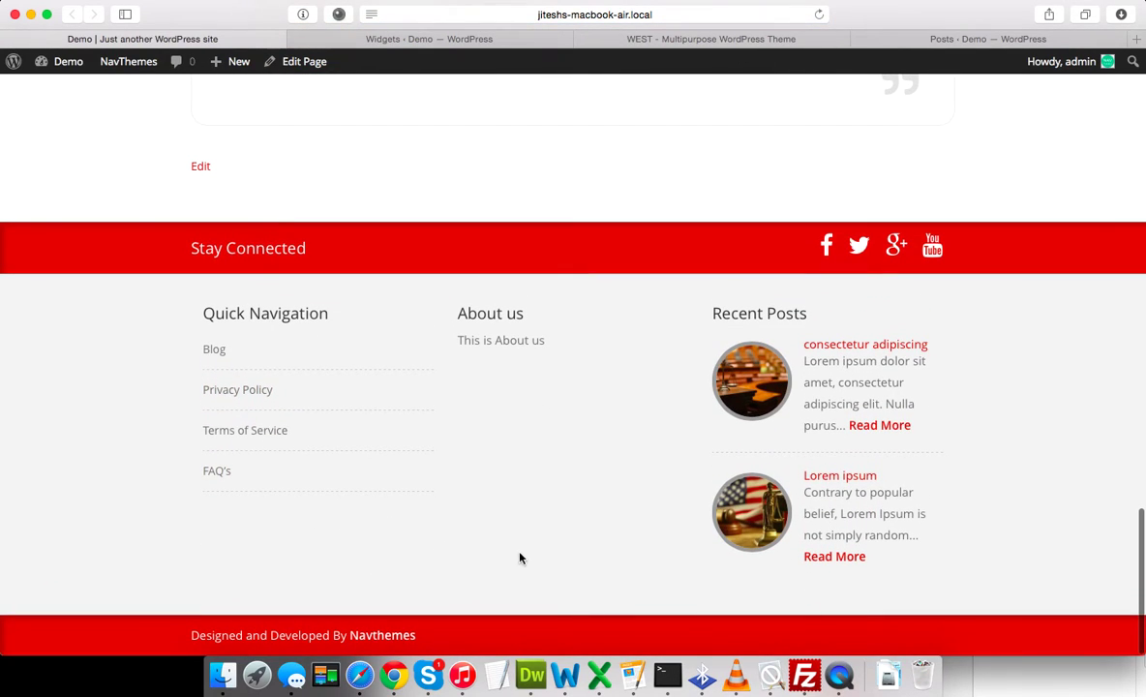
pyautogui.scroll(20, 566, 504)
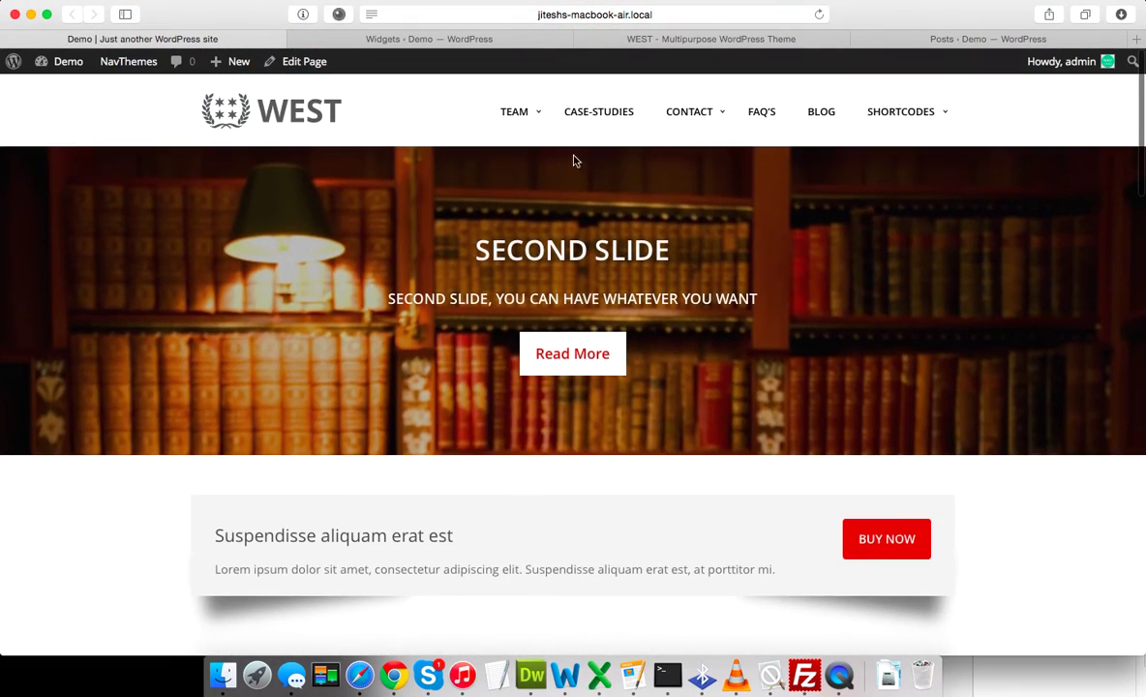
pyautogui.moveTo(503, 118)
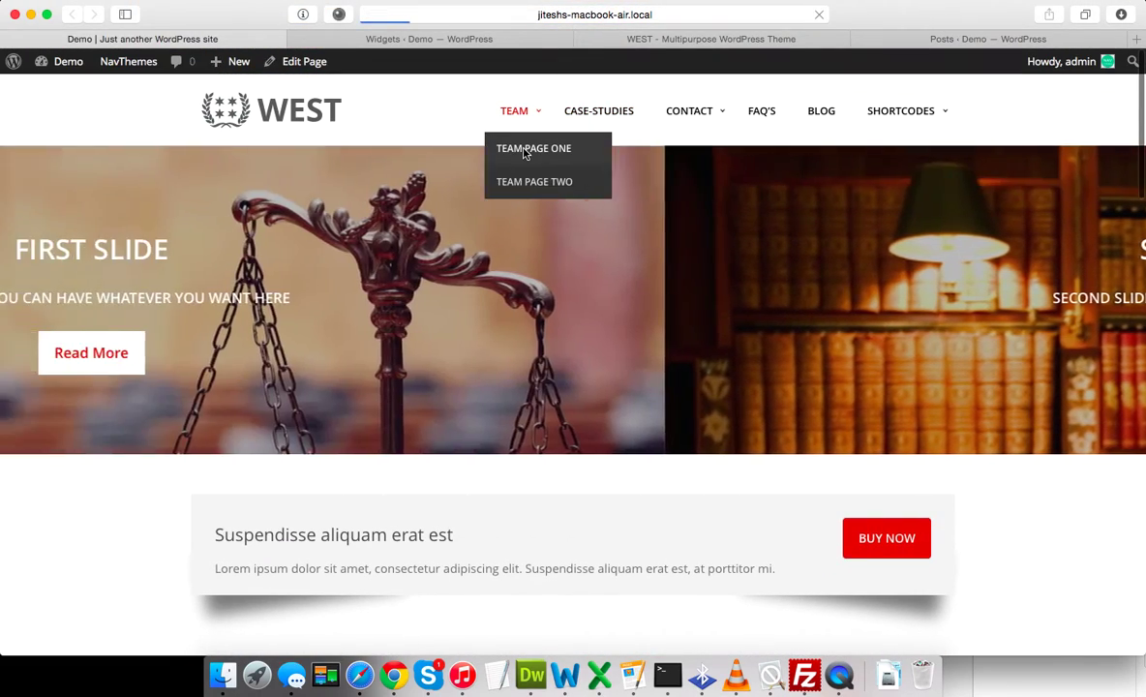
# Step: Open Team Page One and Team Page Two from the header menu and examine their member layouts
pyautogui.click(523, 148)
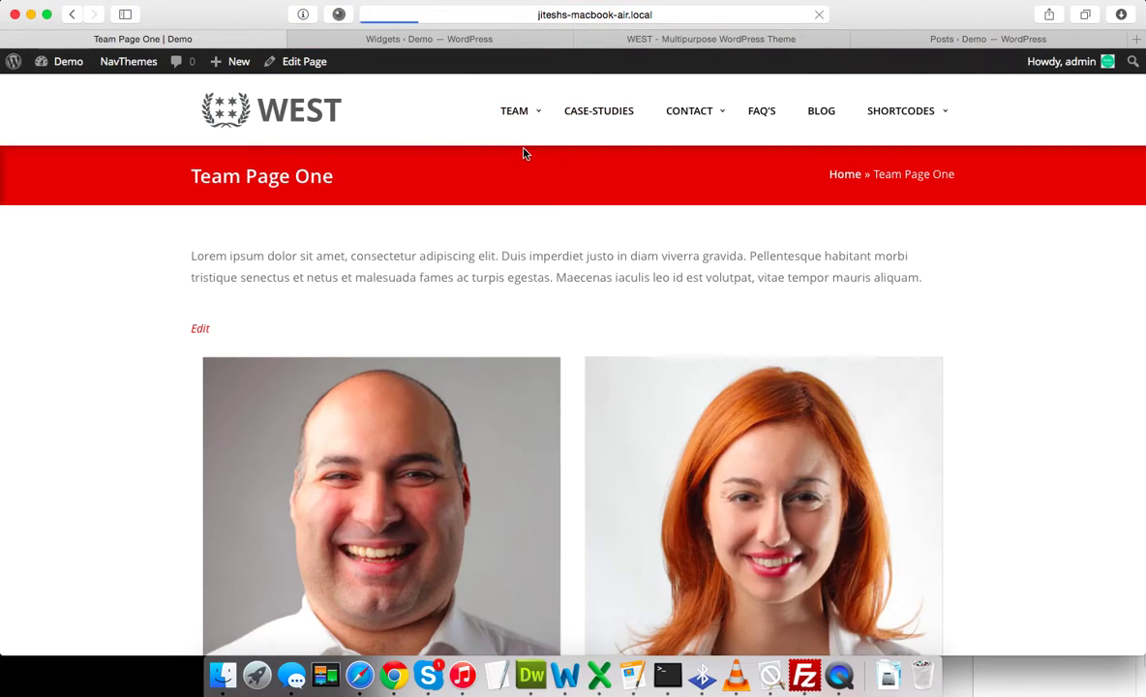
pyautogui.scroll(-10, 747, 478)
pyautogui.scroll(10, 747, 478)
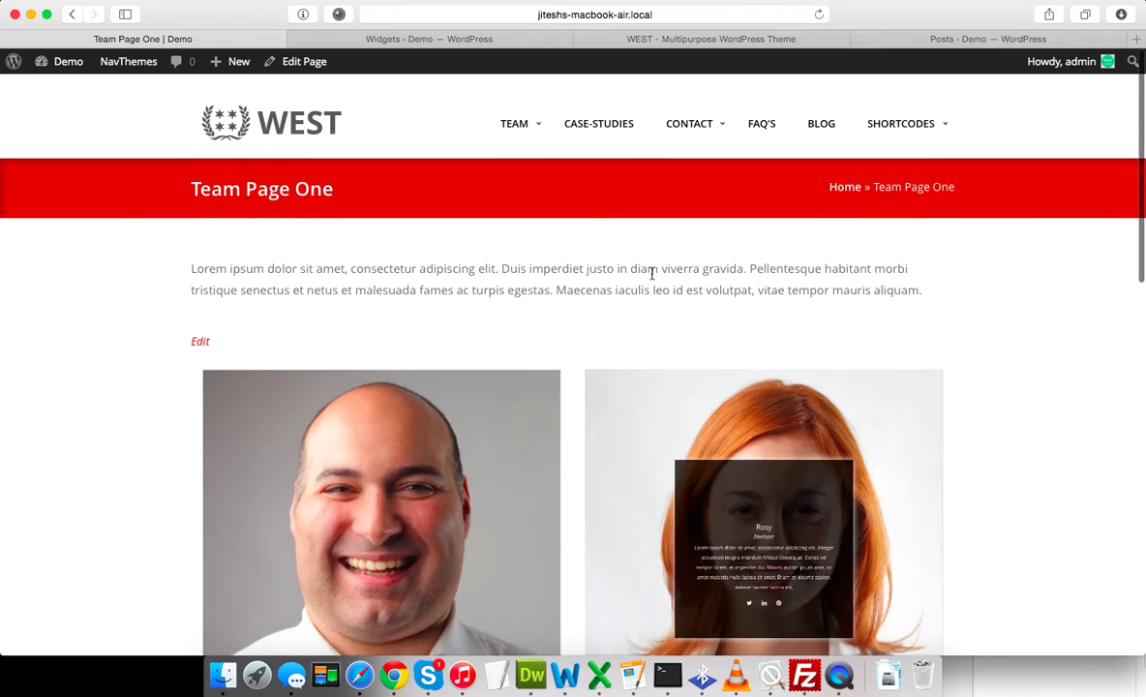
pyautogui.moveTo(533, 101)
pyautogui.click(540, 181)
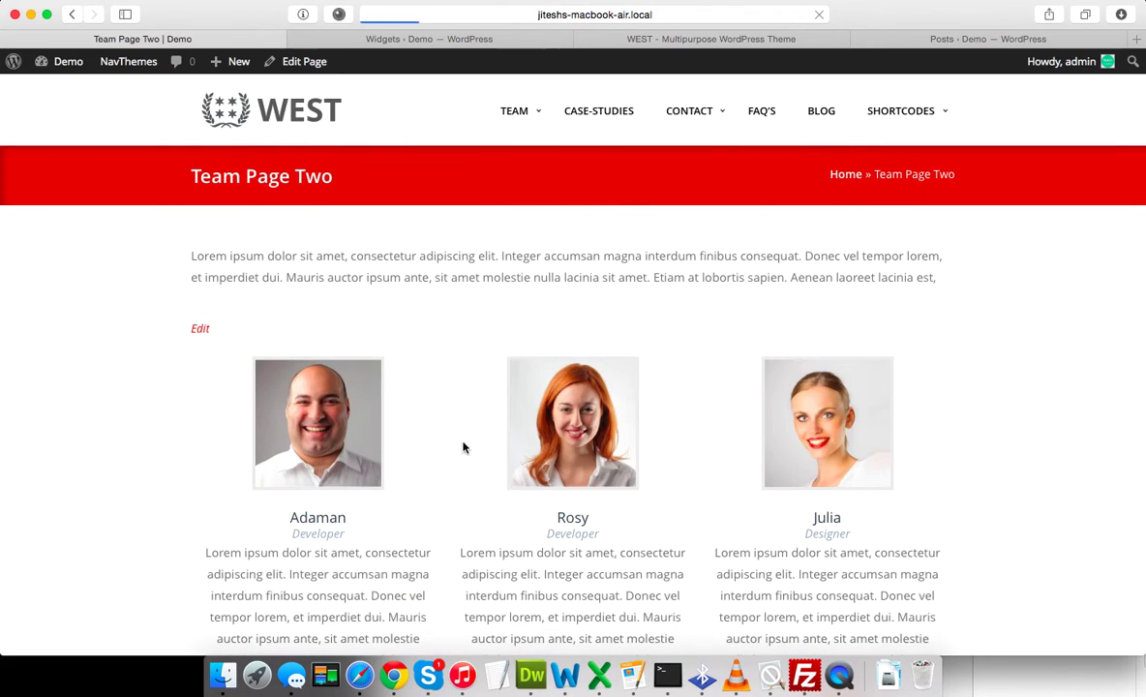
pyautogui.scroll(-5, 418, 455)
pyautogui.scroll(-5, 418, 455)
pyautogui.scroll(10, 570, 191)
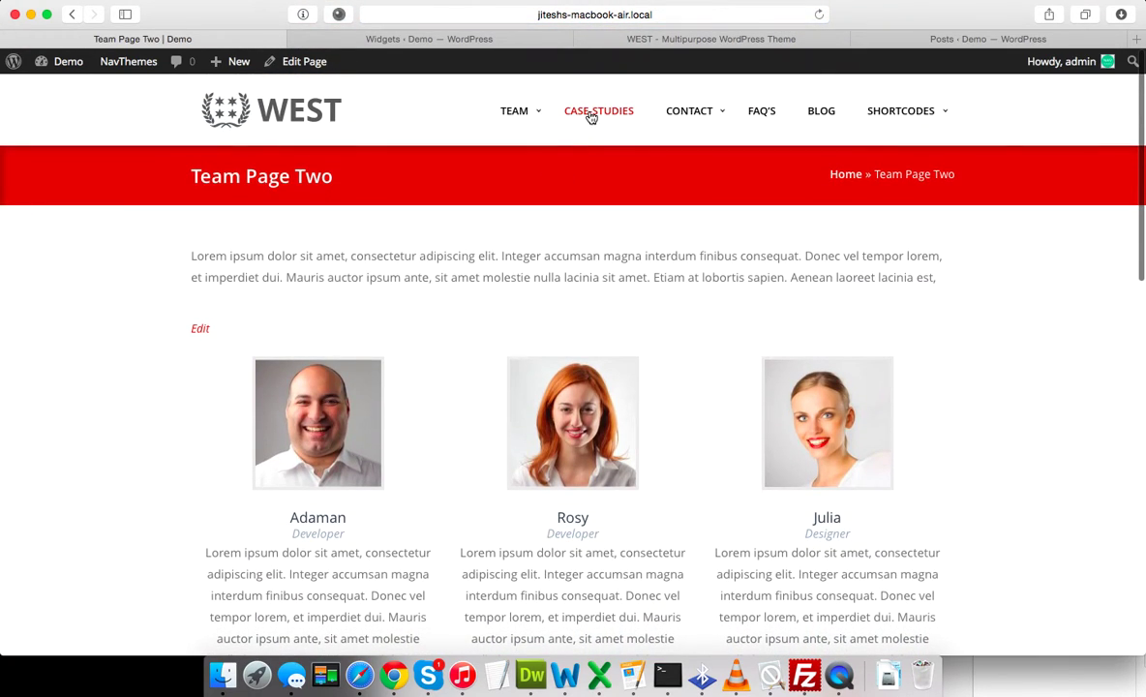
# Step: Review the Case-studies, FAQ's and Blog pages from the header menu, plus the Option Panel page under Shortcodes
pyautogui.click(593, 112)
pyautogui.moveTo(687, 111)
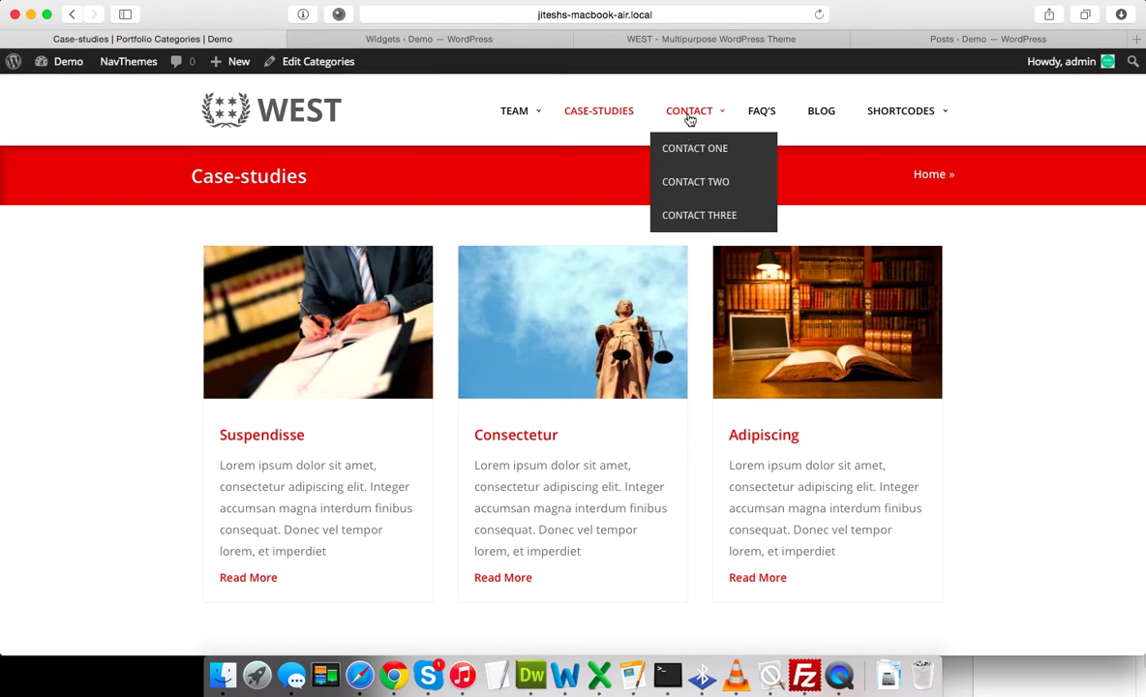
pyautogui.click(761, 111)
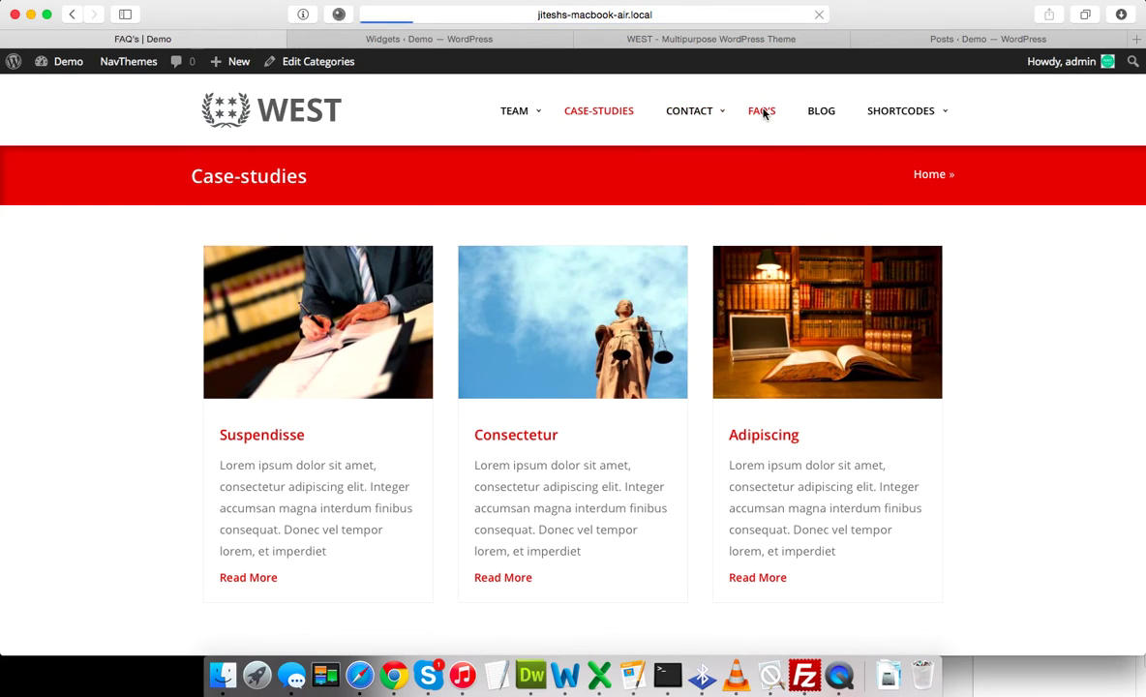
pyautogui.click(835, 114)
pyautogui.moveTo(900, 110)
pyautogui.click(900, 152)
# Step: Open the Contact One page and examine the contact form shortcode shown below its text
pyautogui.moveTo(707, 116)
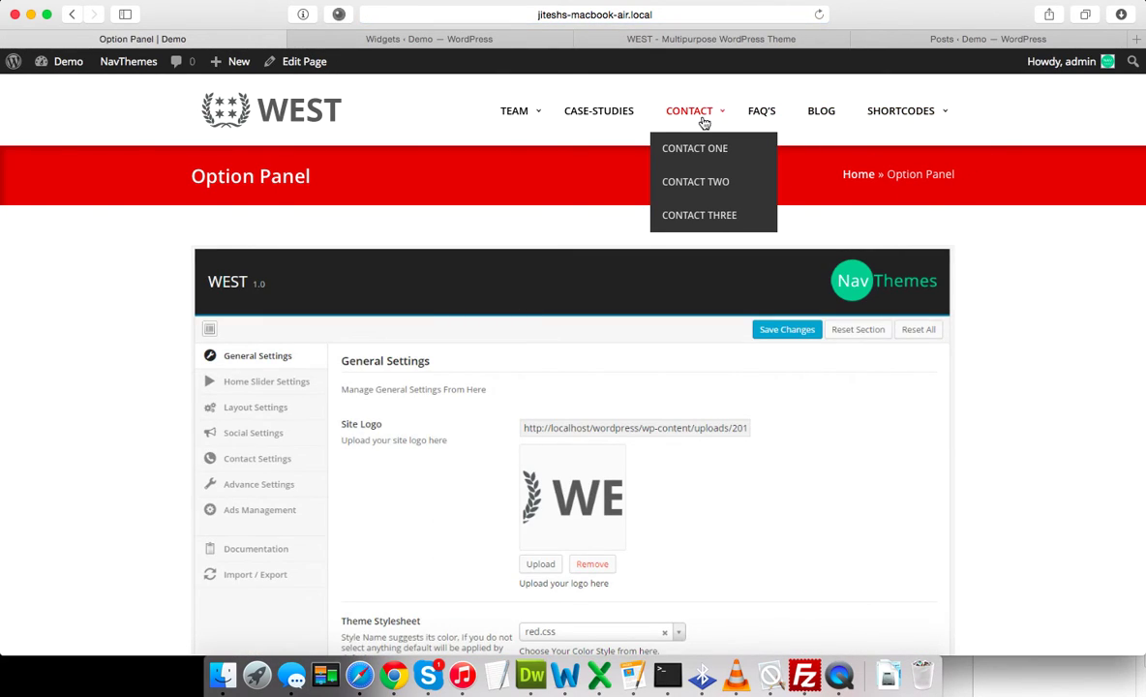
pyautogui.click(693, 148)
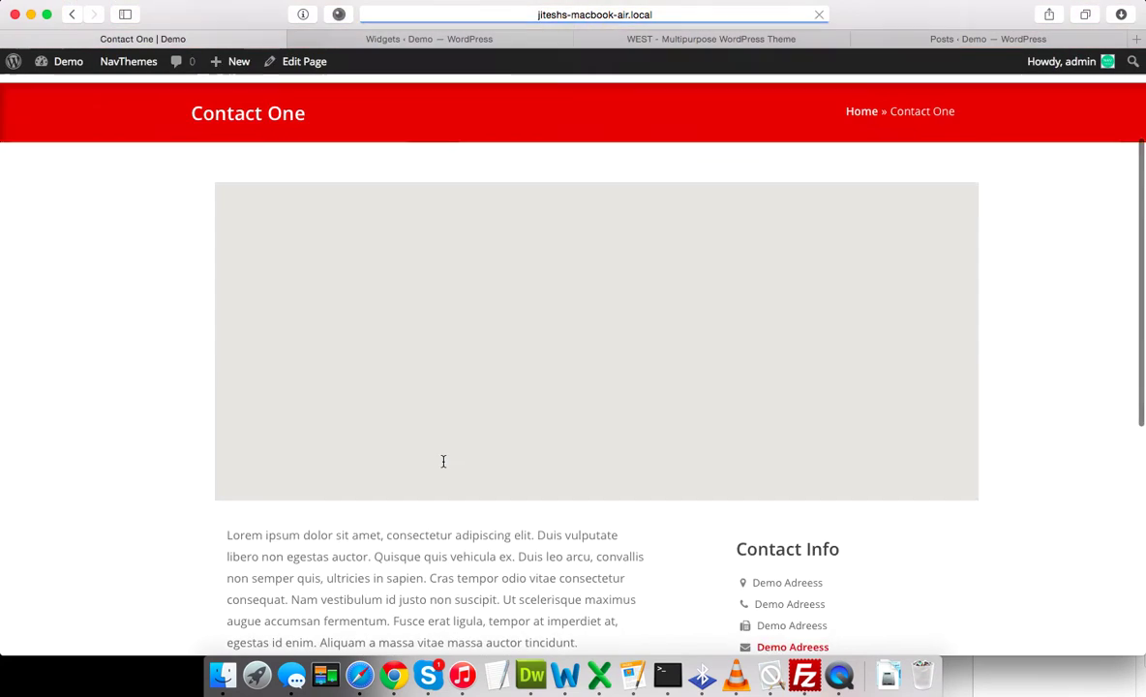
pyautogui.scroll(-10, 152, 478)
pyautogui.scroll(2, 151, 480)
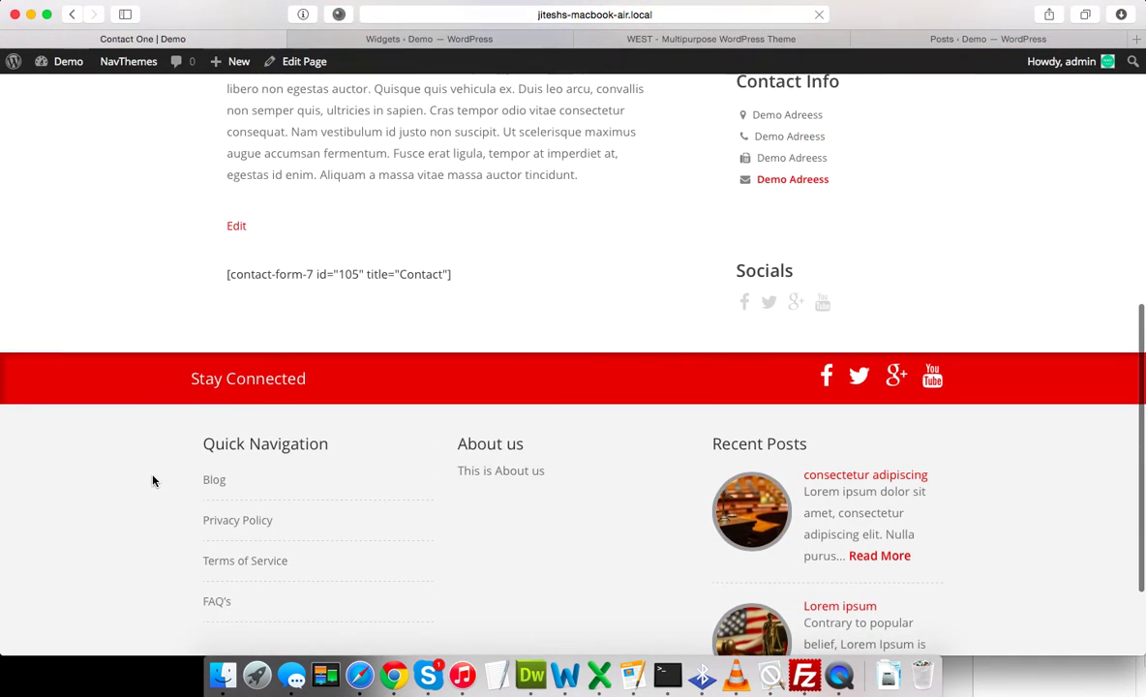
pyautogui.moveTo(222, 281); pyautogui.dragTo(460, 274)
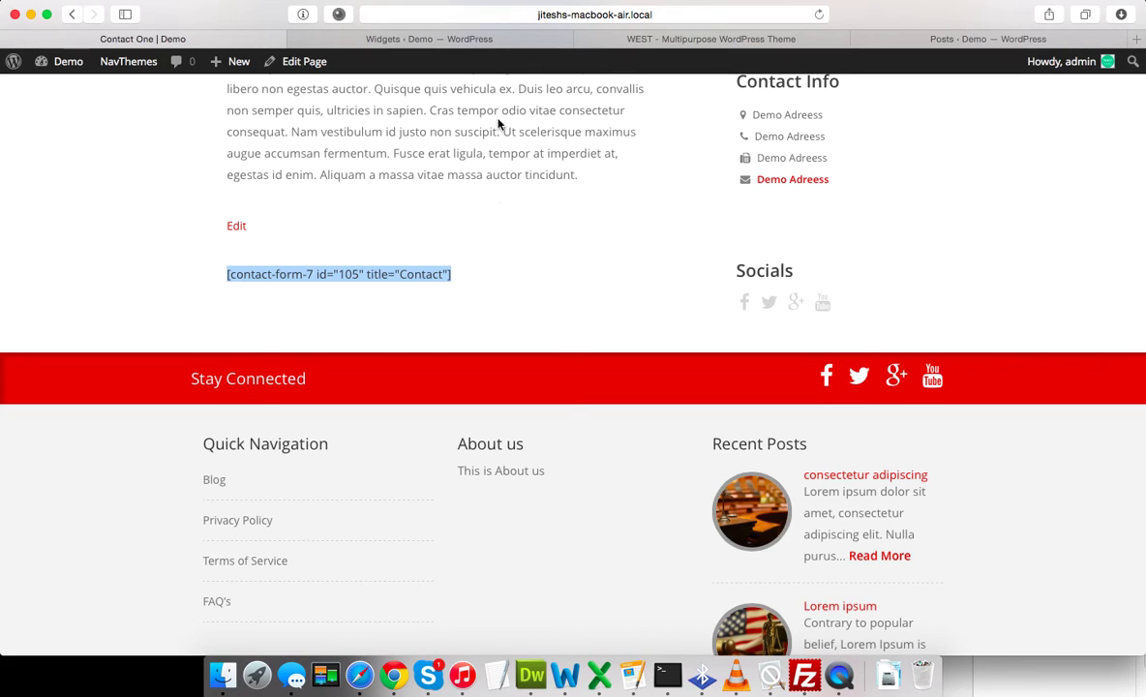
# Step: Switch to the WordPress admin and open the list of installed plugins
pyautogui.click(455, 38)
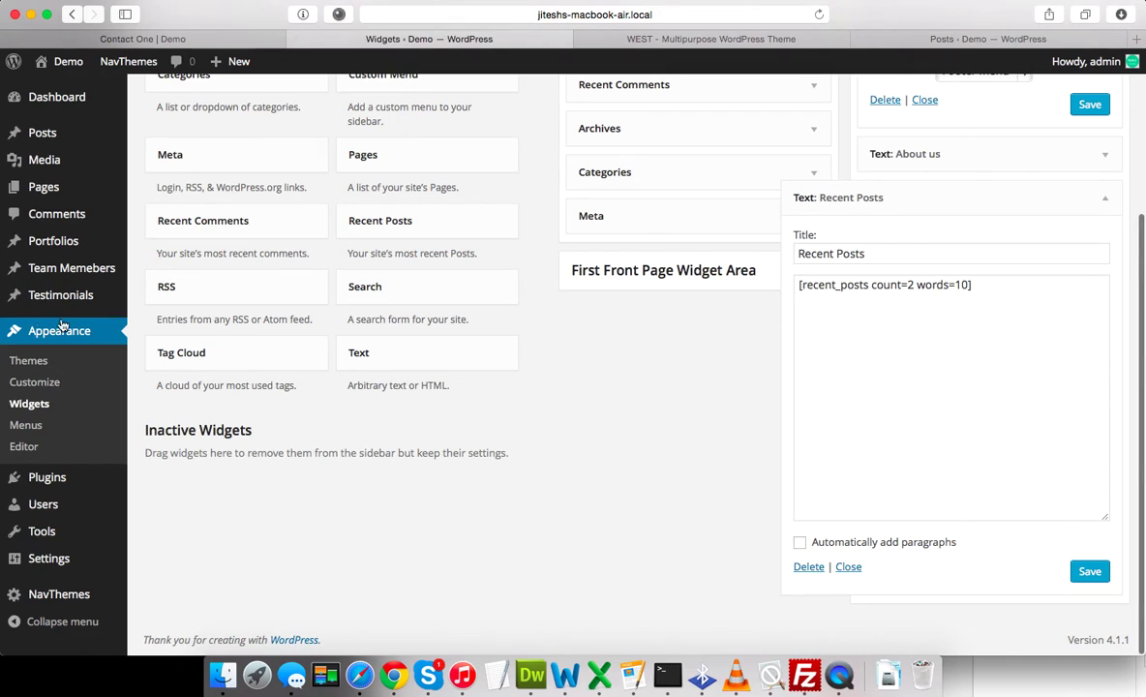
pyautogui.scroll(1, 87, 319)
pyautogui.moveTo(102, 484)
pyautogui.click(221, 477)
pyautogui.click(829, 128)
pyautogui.write('Contact form 7')
pyautogui.press('super+a')
pyautogui.press('BackSpace')
# Step: Search the plugins available to add for "Contact Form", and activate the already installed Contact Form 7 plugin
pyautogui.click(242, 101)
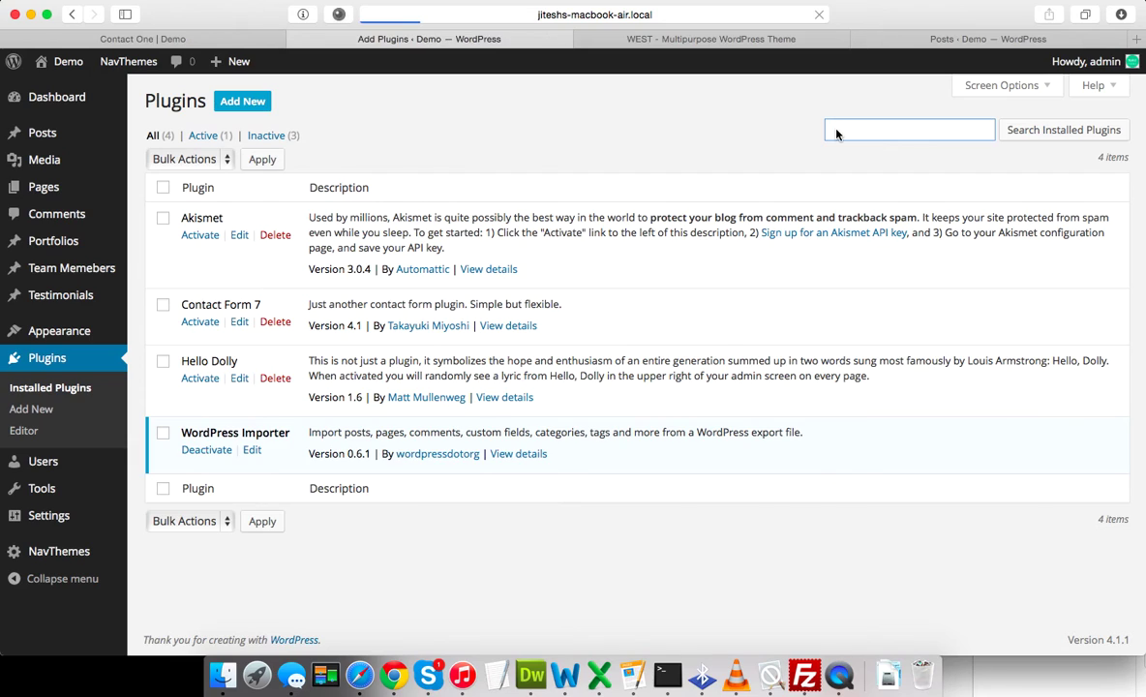
pyautogui.click(927, 150)
pyautogui.write('Contact Form')
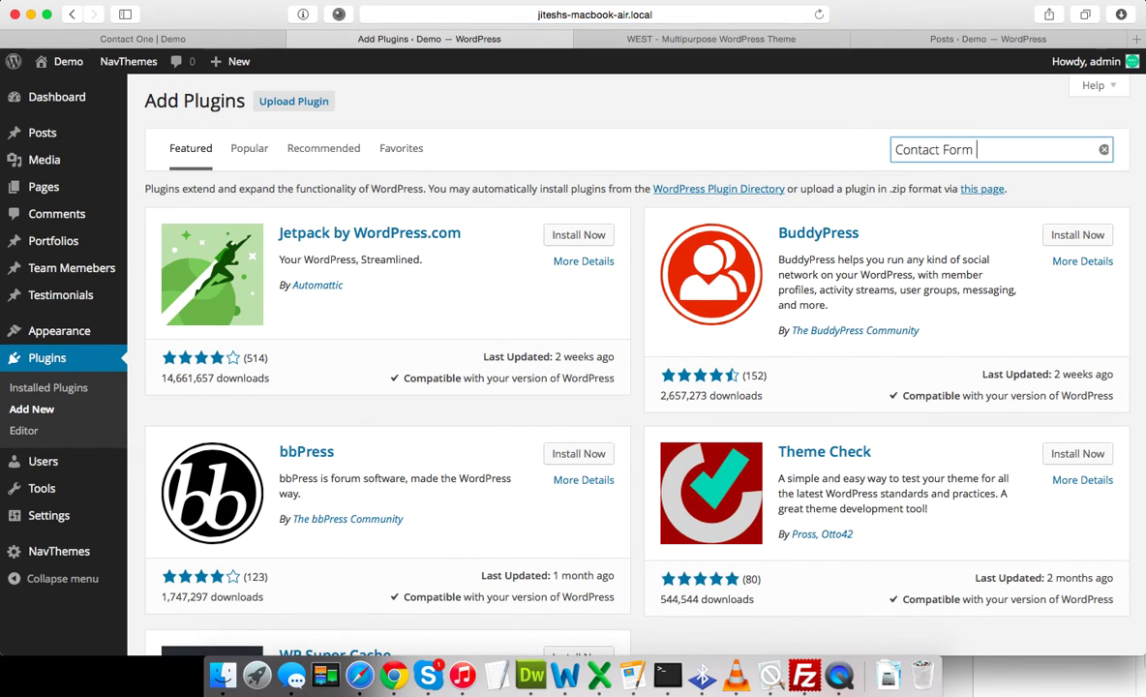
pyautogui.press('Return')
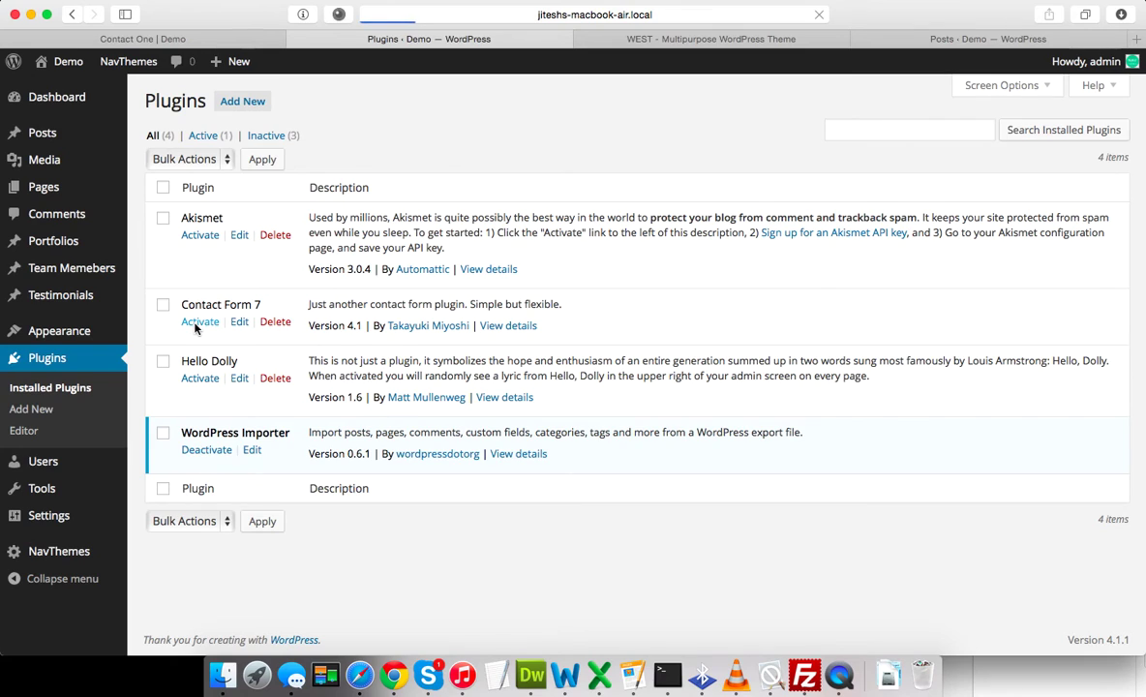
# Step: Reload the Contact One page and check the contact form area below its text
pyautogui.click(252, 38)
pyautogui.click(819, 14)
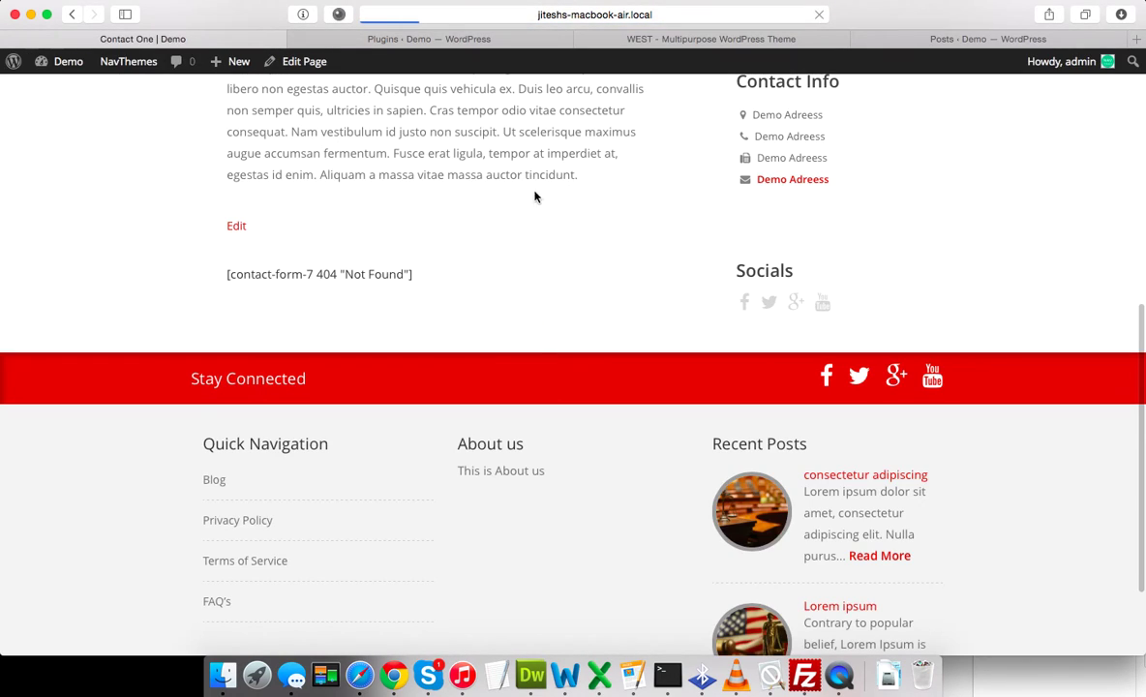
pyautogui.moveTo(218, 282); pyautogui.dragTo(414, 274)
pyautogui.click(432, 274)
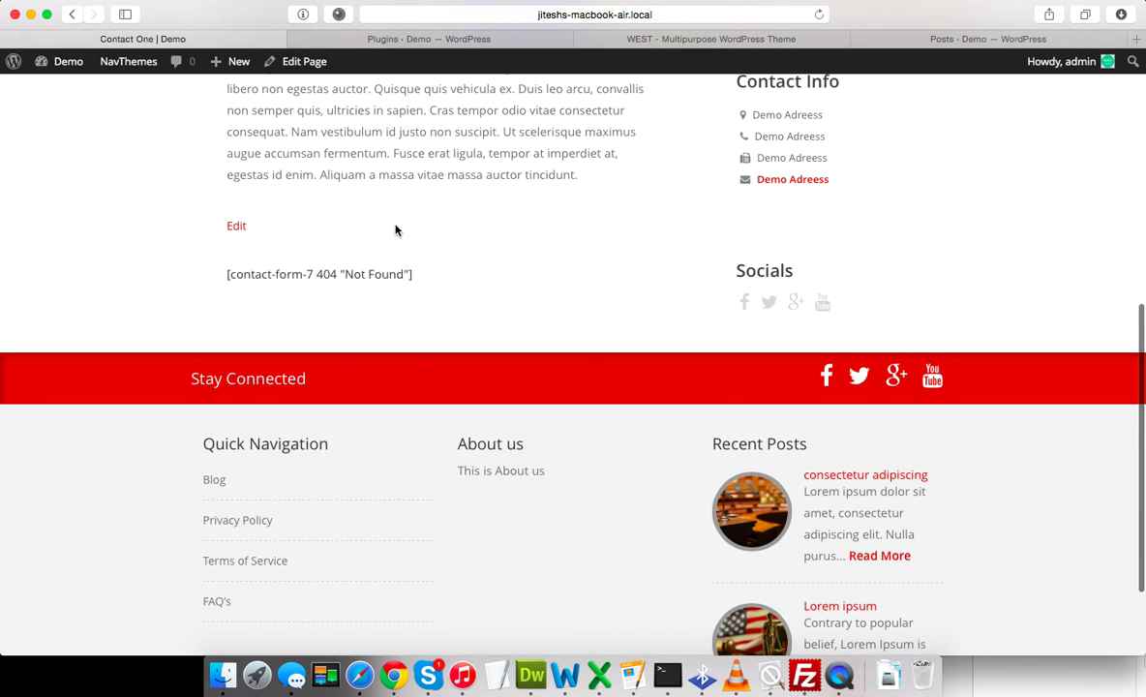
pyautogui.scroll(2, 394, 231)
# Step: Open the list of contact forms and copy Contact form 1's shortcode [contact-form-7 id="257" title="Contact form 1"]
pyautogui.click(435, 37)
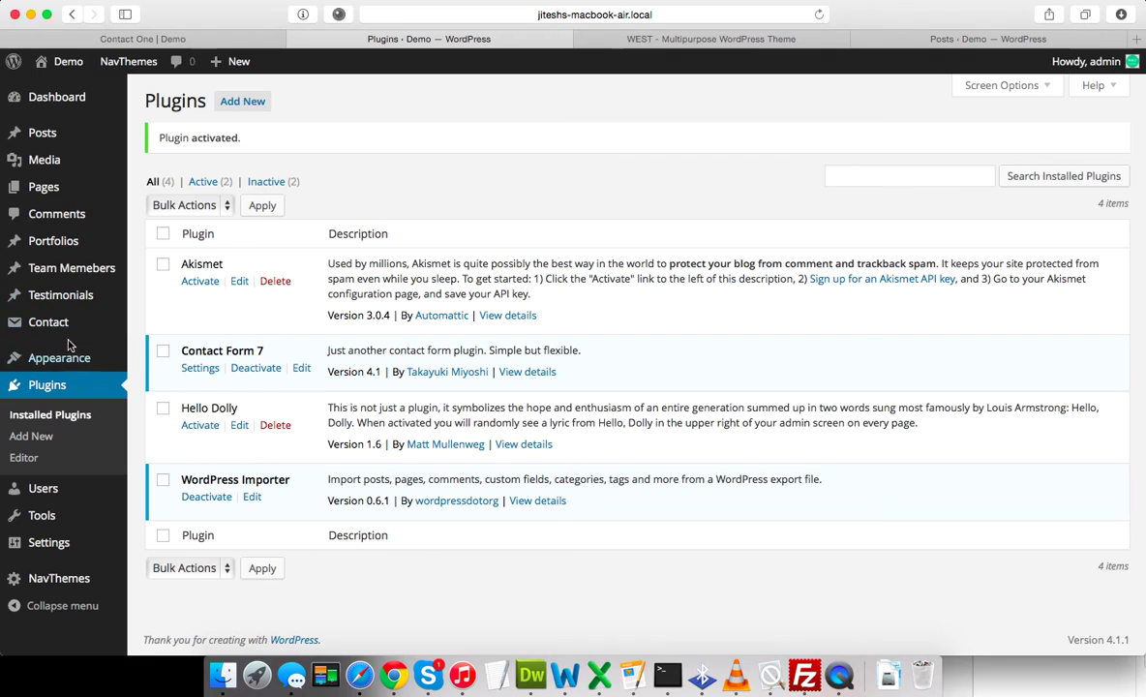
pyautogui.moveTo(55, 329)
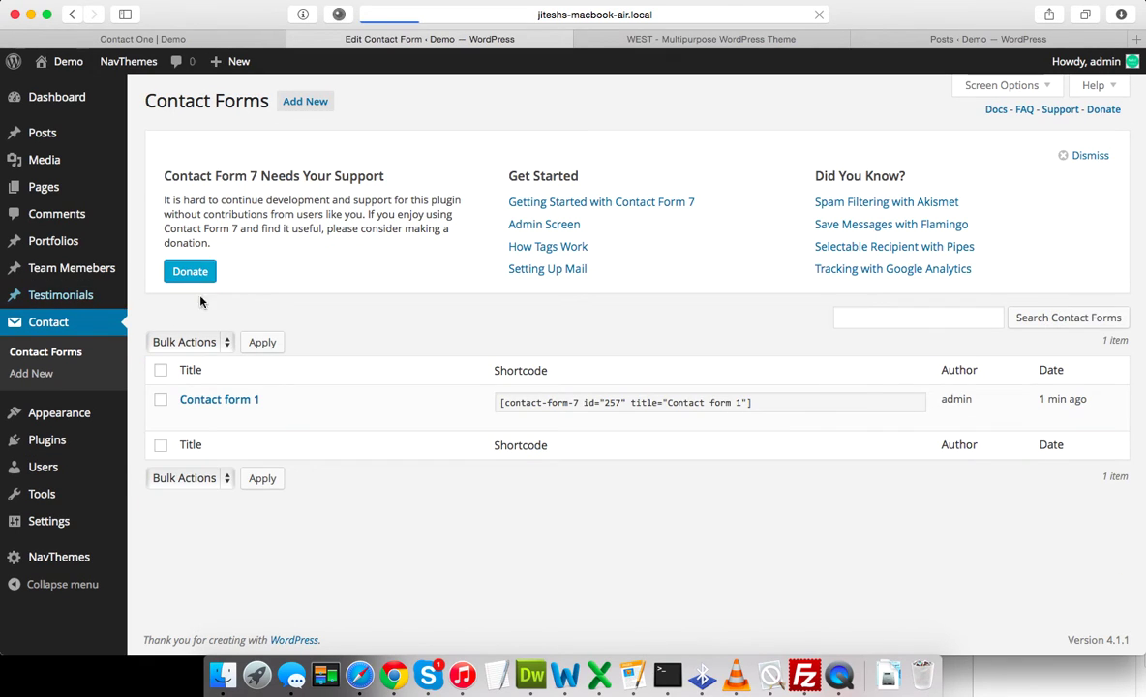
pyautogui.click(197, 37)
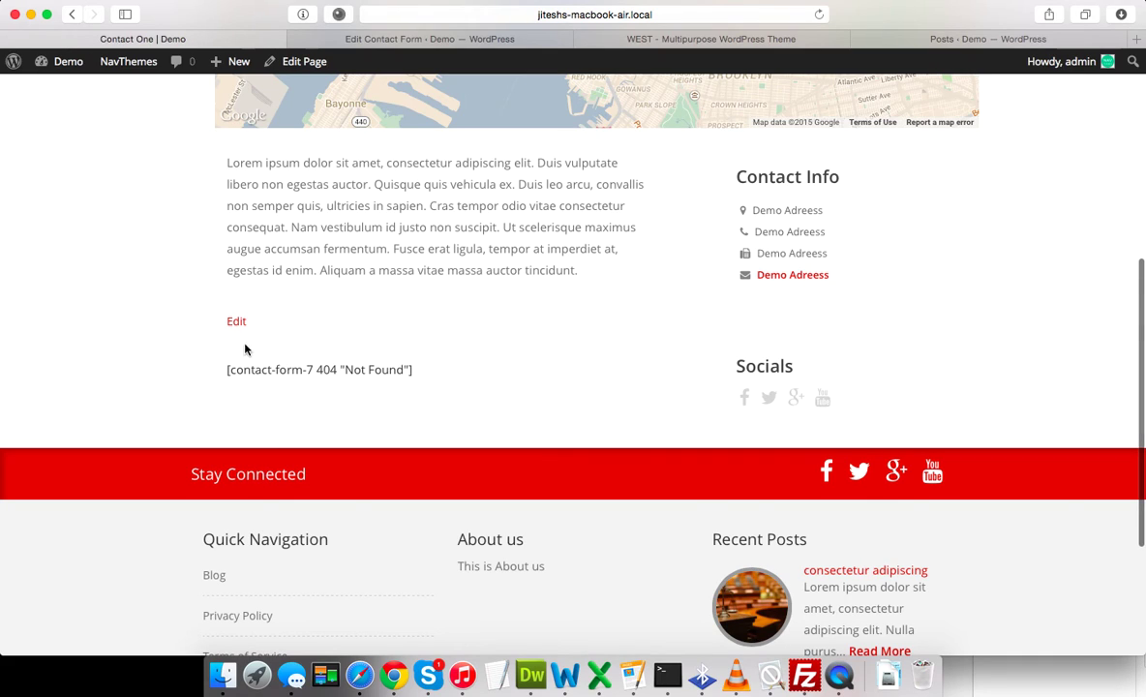
pyautogui.click(382, 39)
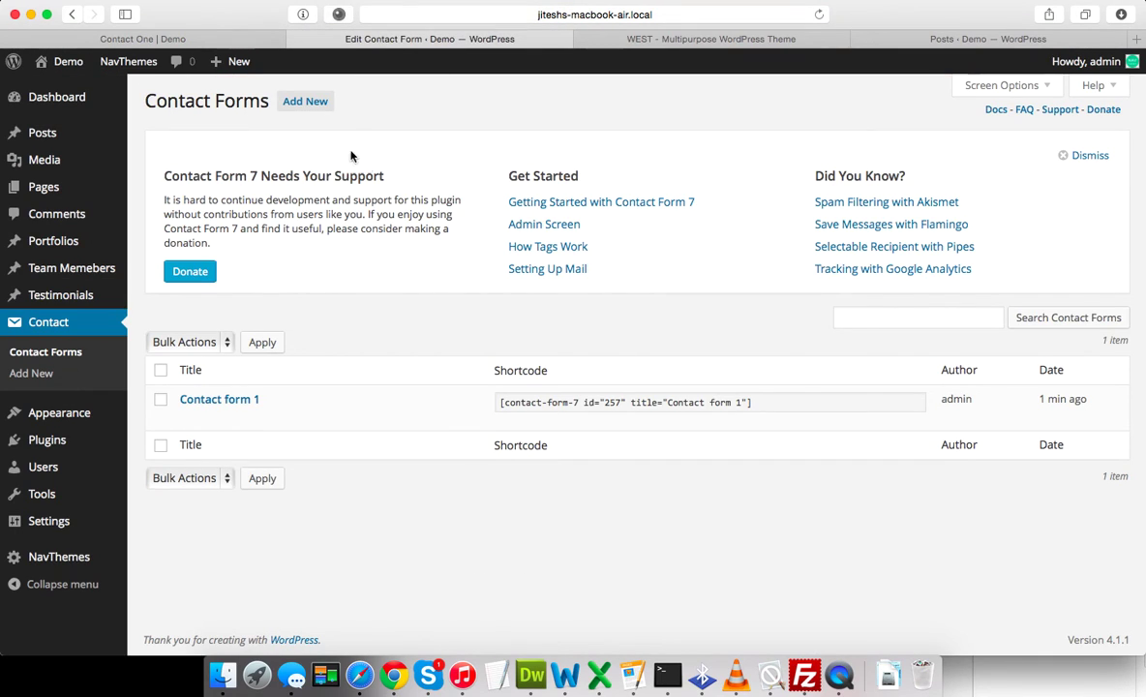
pyautogui.click(772, 402)
pyautogui.moveTo(772, 401); pyautogui.dragTo(496, 400)
pyautogui.hotkey('ctrl', 'c')
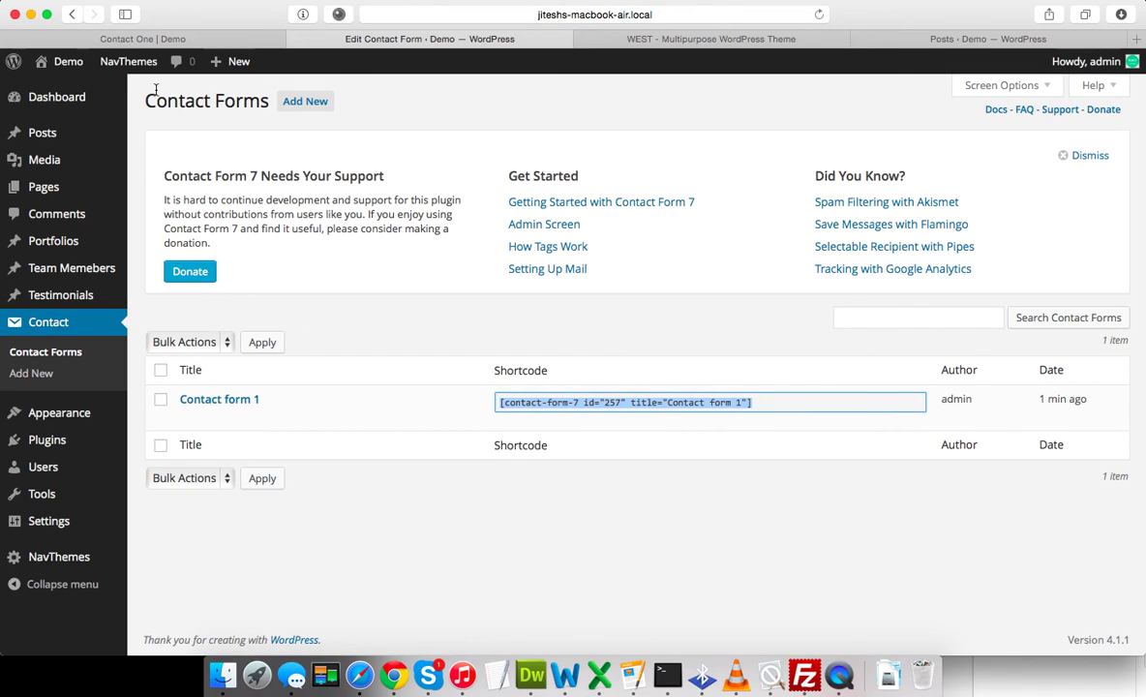
# Step: Replace the Contact Form code in the NavThemes Contact Settings with [contact-form-7 id="257" title="Contact form 1"] and save the changes
pyautogui.moveTo(128, 61)
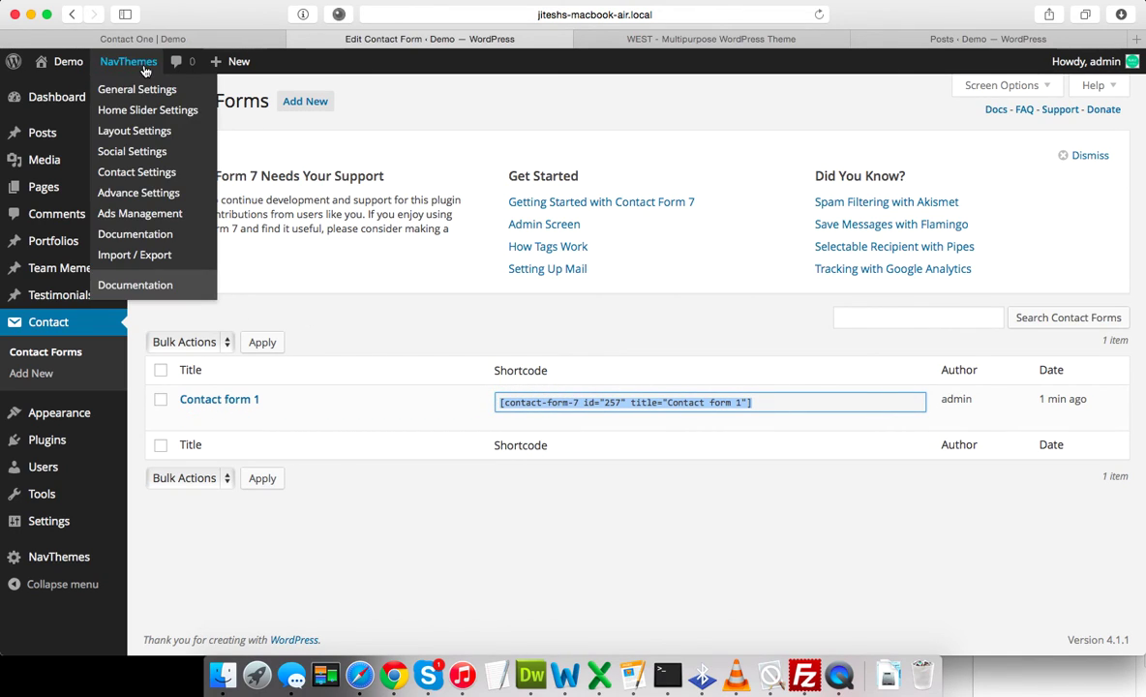
pyautogui.click(150, 174)
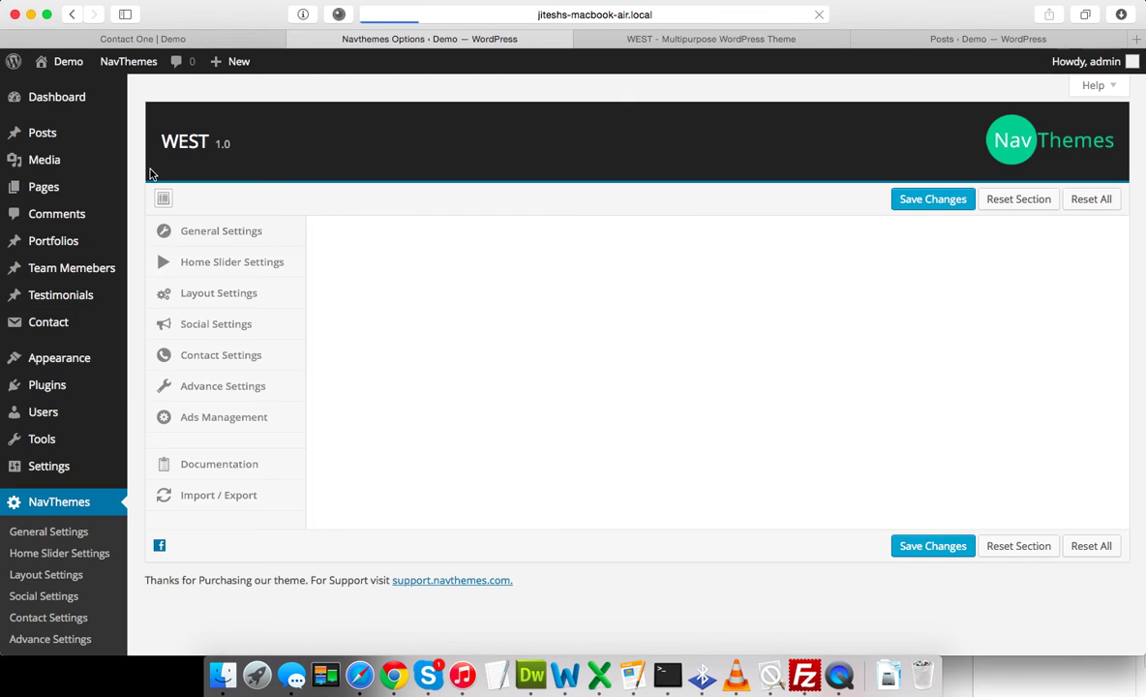
pyautogui.scroll(-5, 455, 319)
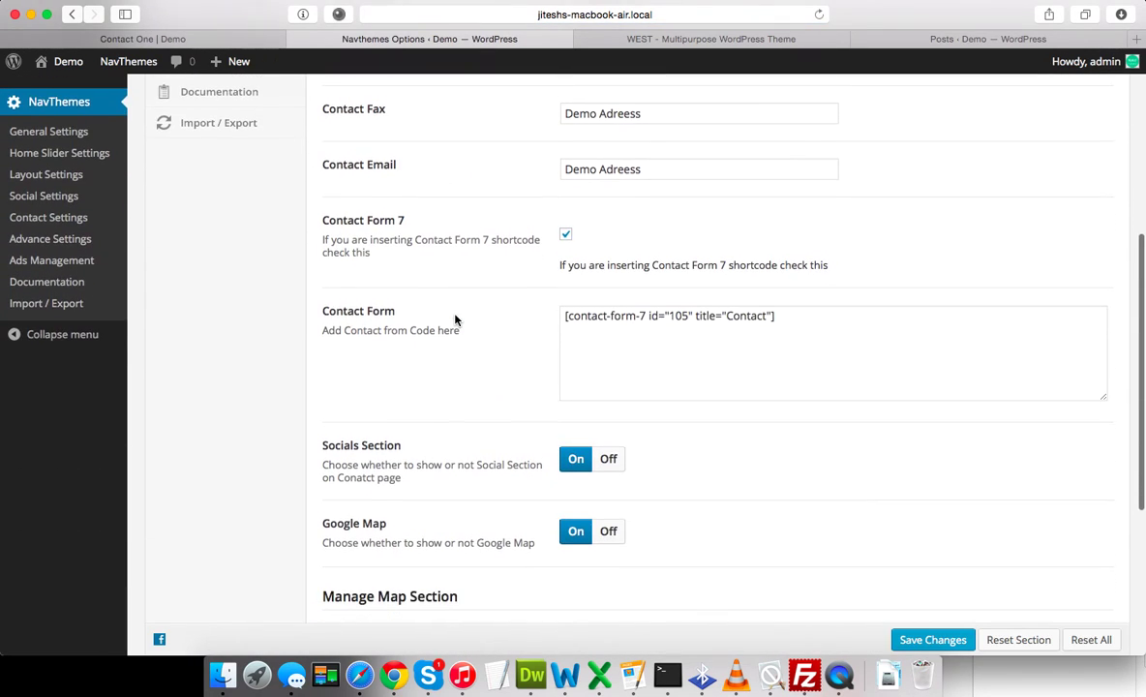
pyautogui.tripleClick(765, 336)
pyautogui.hotkey('ctrl', 'v')
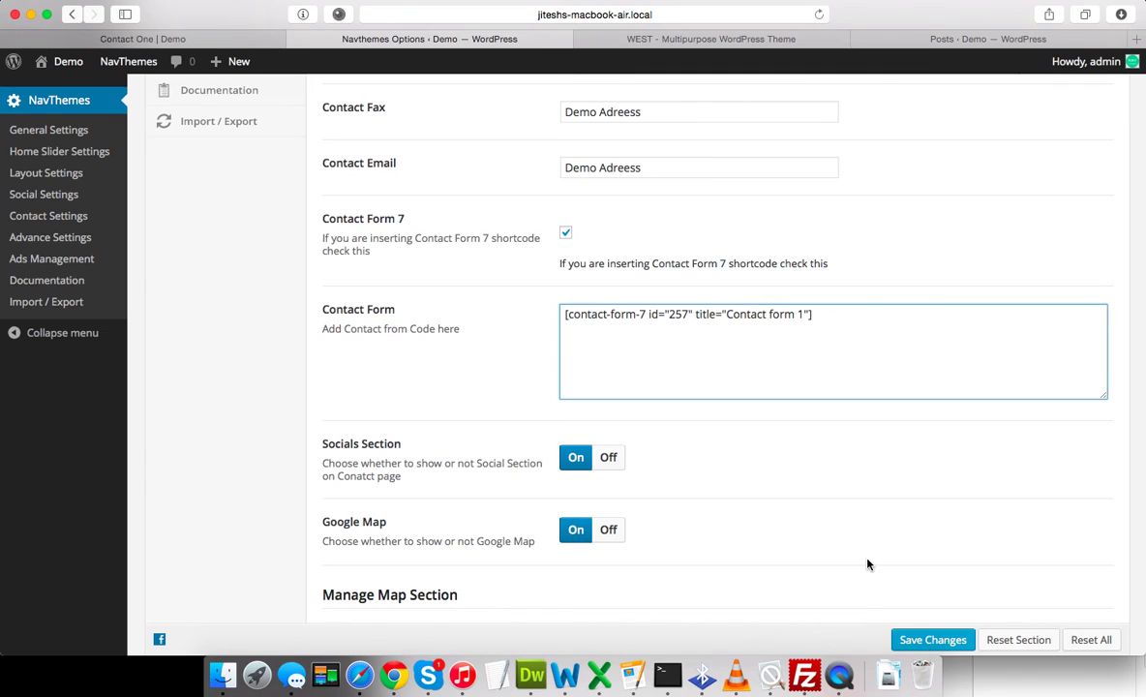
pyautogui.scroll(-3, 801, 515)
pyautogui.click(924, 640)
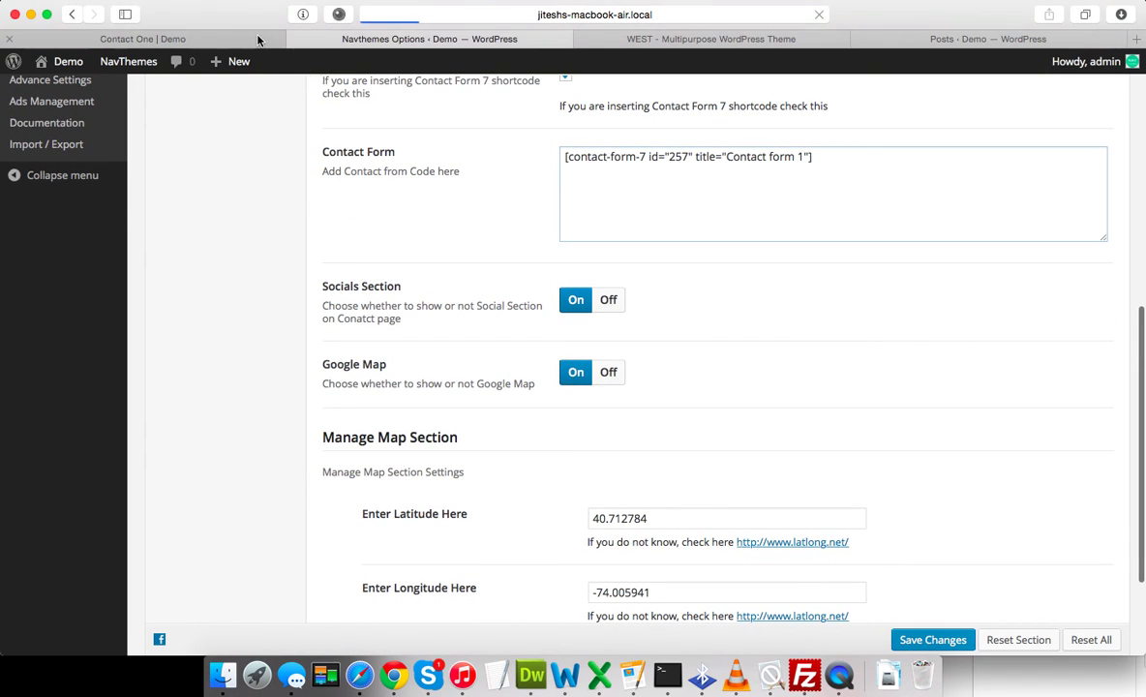
# Step: Reload the Contact One page, submit the contact form empty to test its validation, and look over the page
pyautogui.click(256, 39)
pyautogui.click(819, 14)
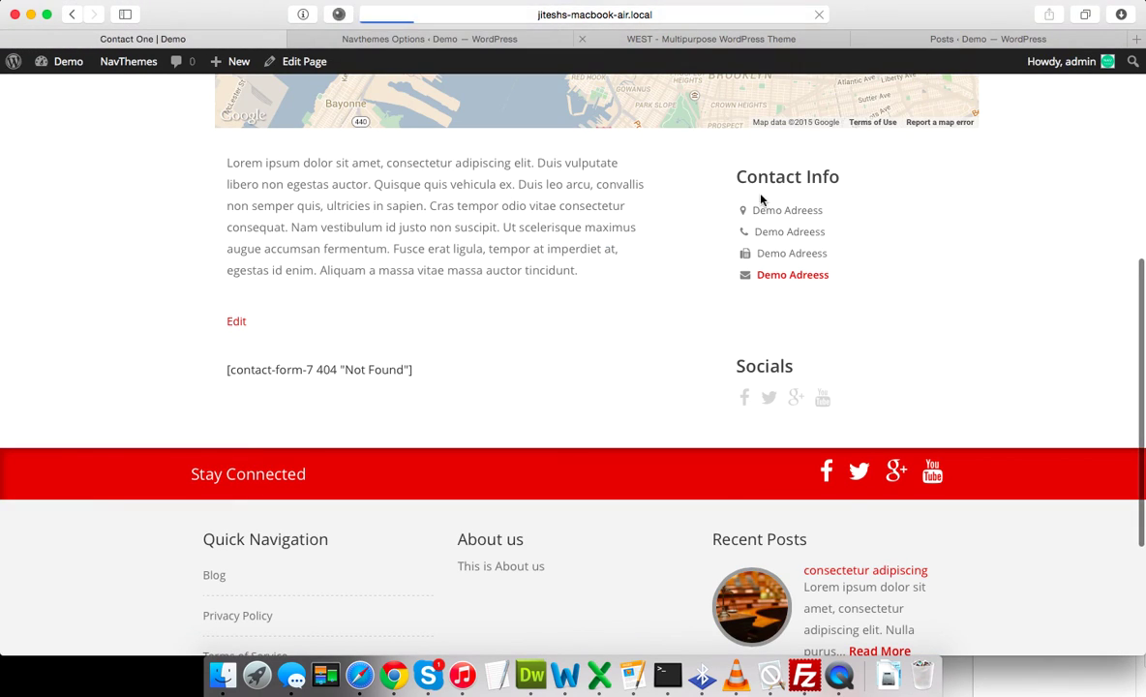
pyautogui.scroll(-4, 580, 371)
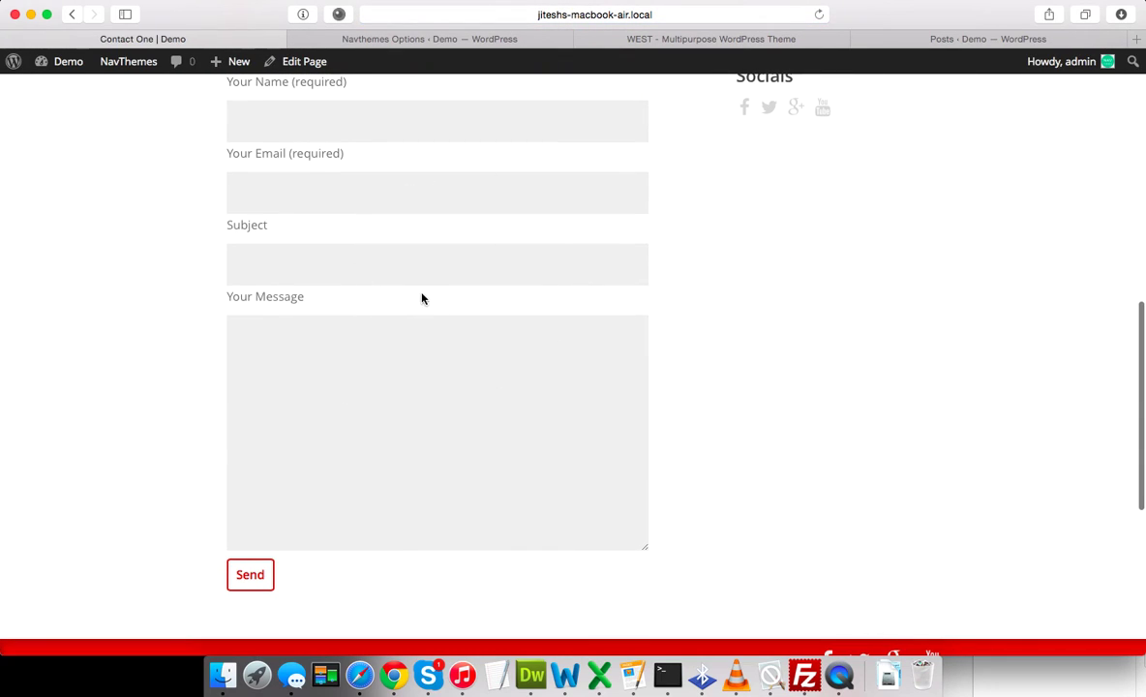
pyautogui.scroll(-3, 580, 387)
pyautogui.click(250, 437)
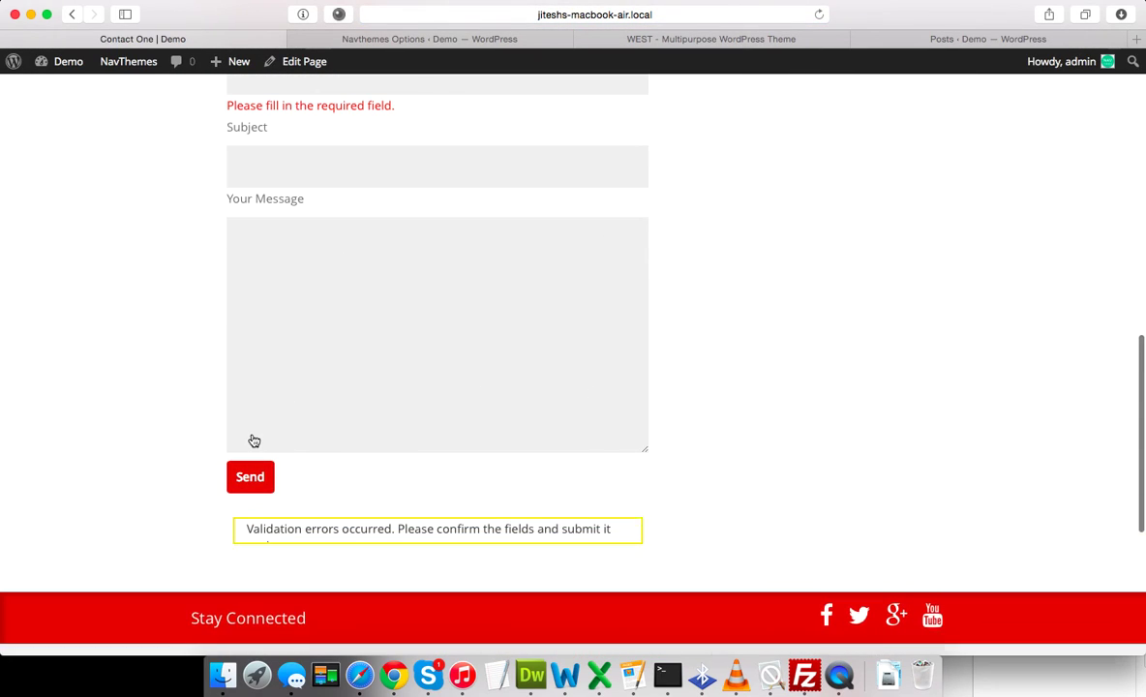
pyautogui.scroll(15, 149, 447)
pyautogui.scroll(-20, 149, 447)
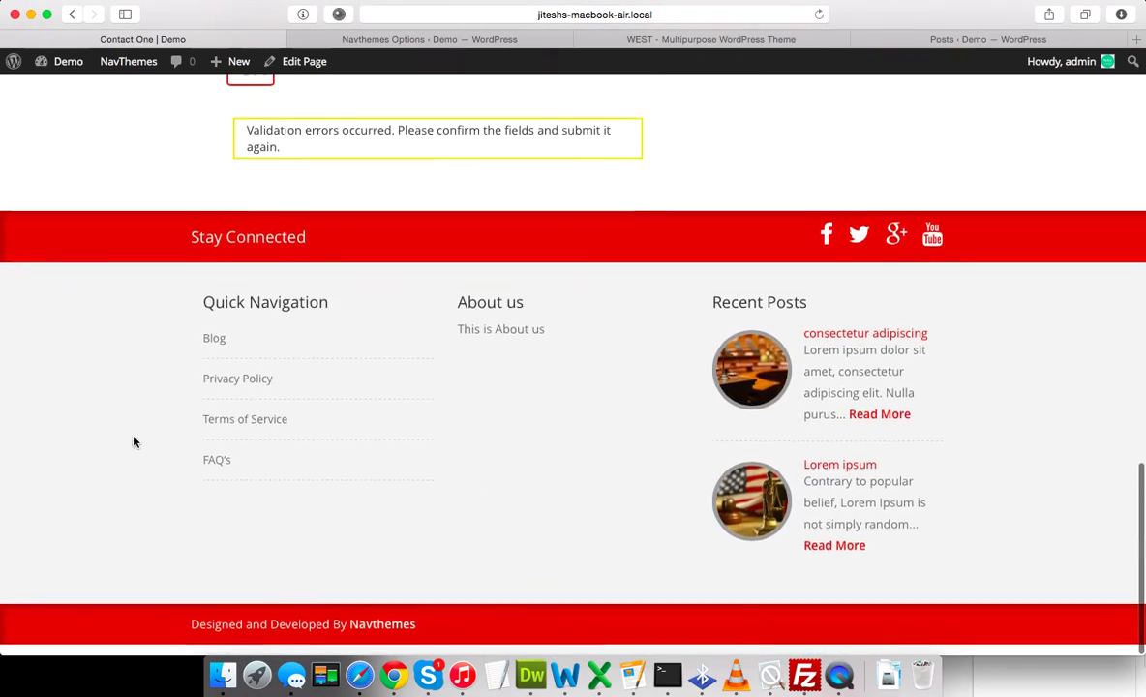
# Step: Return to the Demo site's front page and review its slider, content sections and footer
pyautogui.scroll(20, 110, 394)
pyautogui.click(290, 114)
pyautogui.scroll(-10, 131, 325)
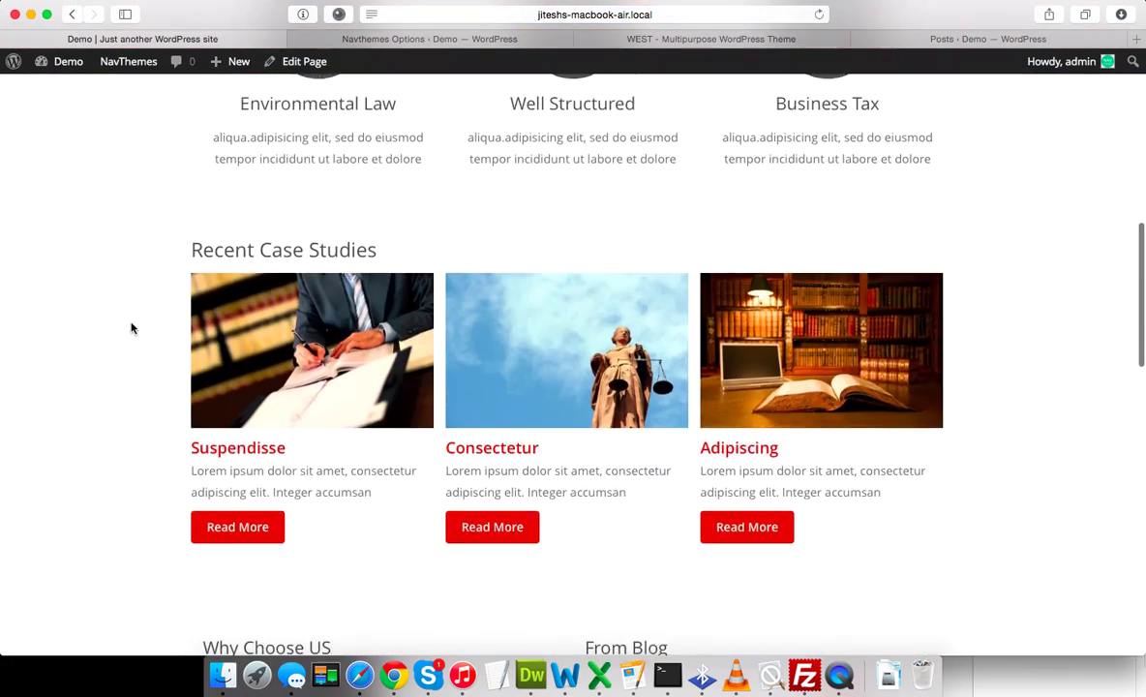
pyautogui.scroll(-15, 131, 328)
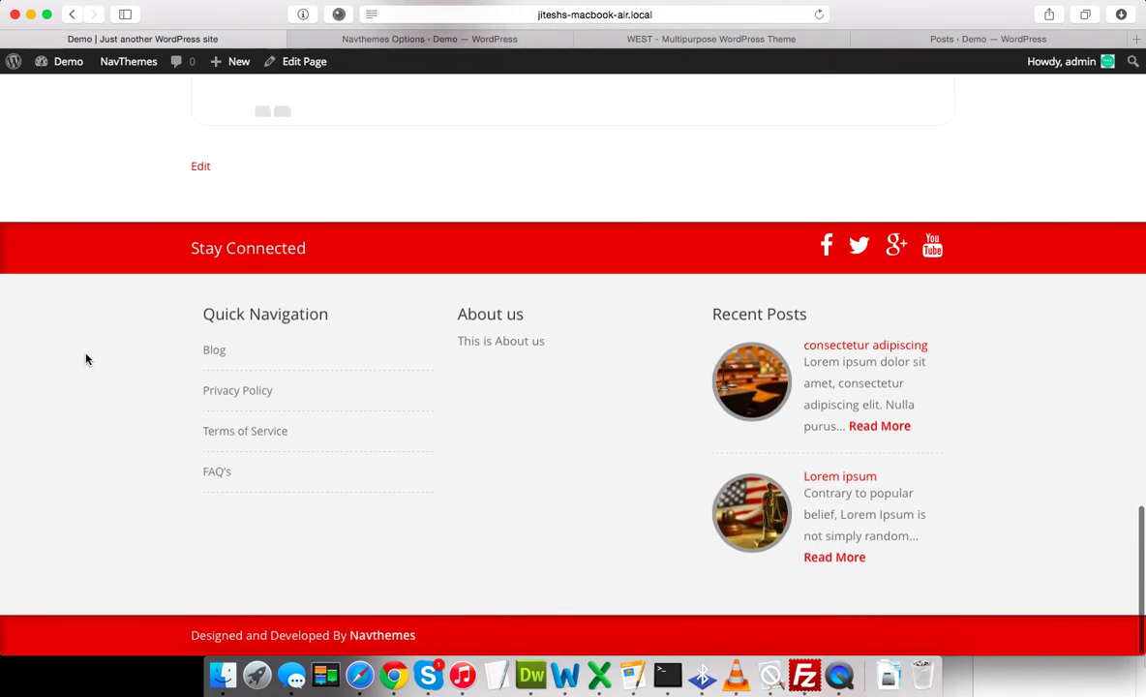
pyautogui.scroll(20, 85, 368)
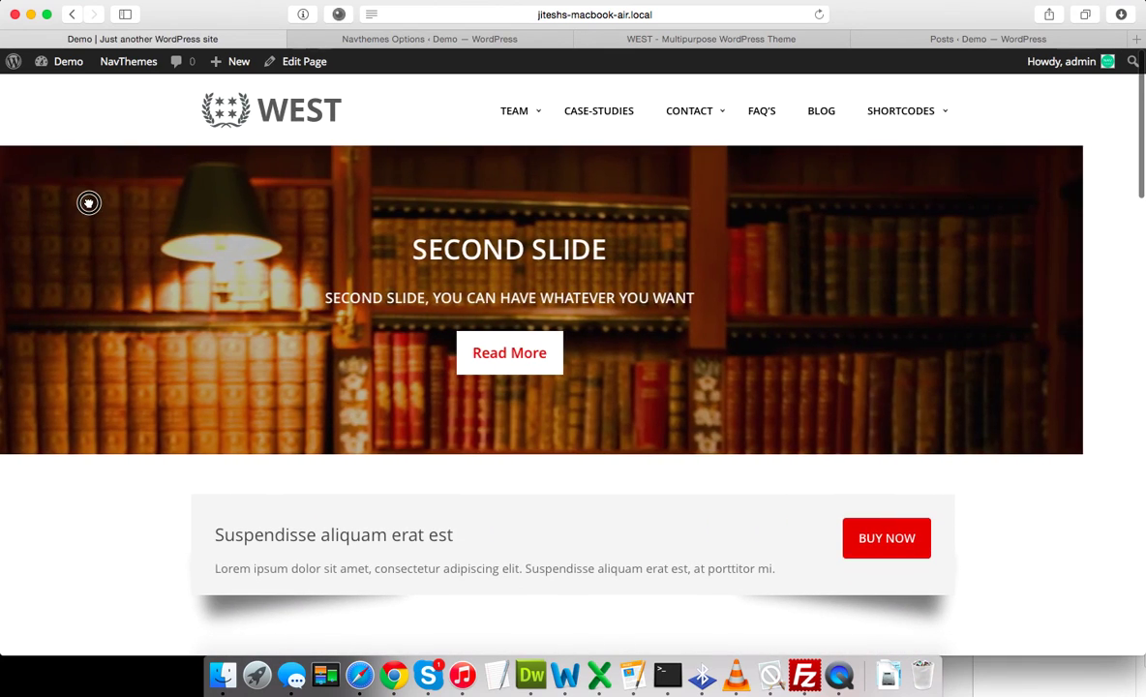
pyautogui.moveTo(88, 203); pyautogui.dragTo(242, 169)
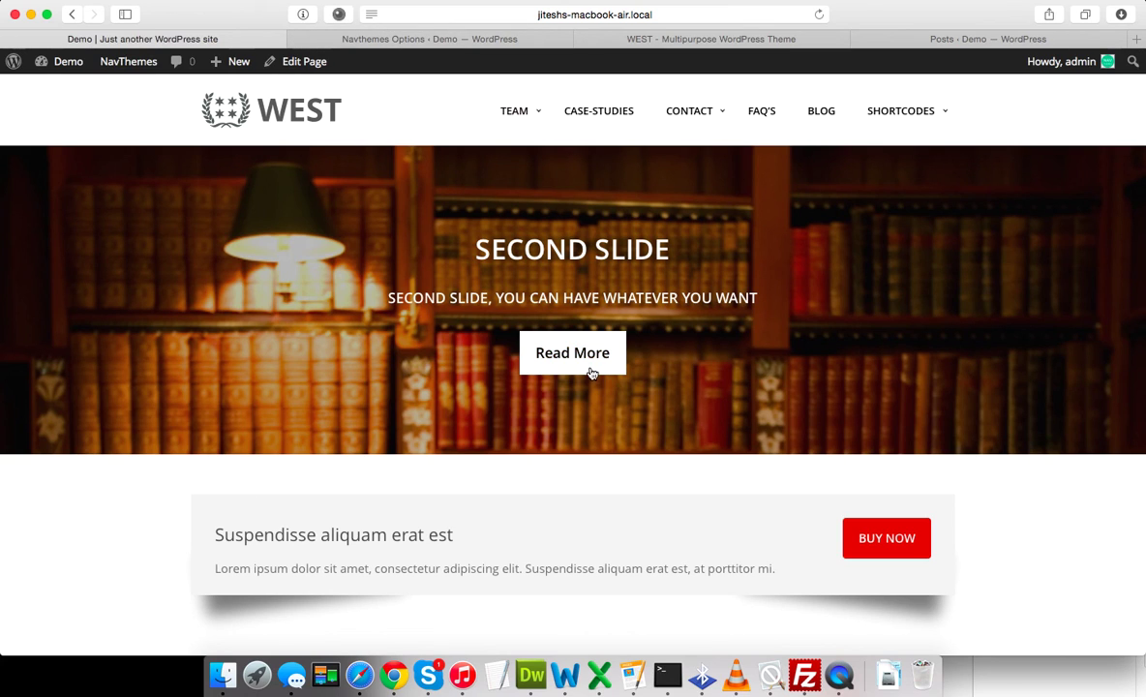
pyautogui.scroll(-6, 583, 476)
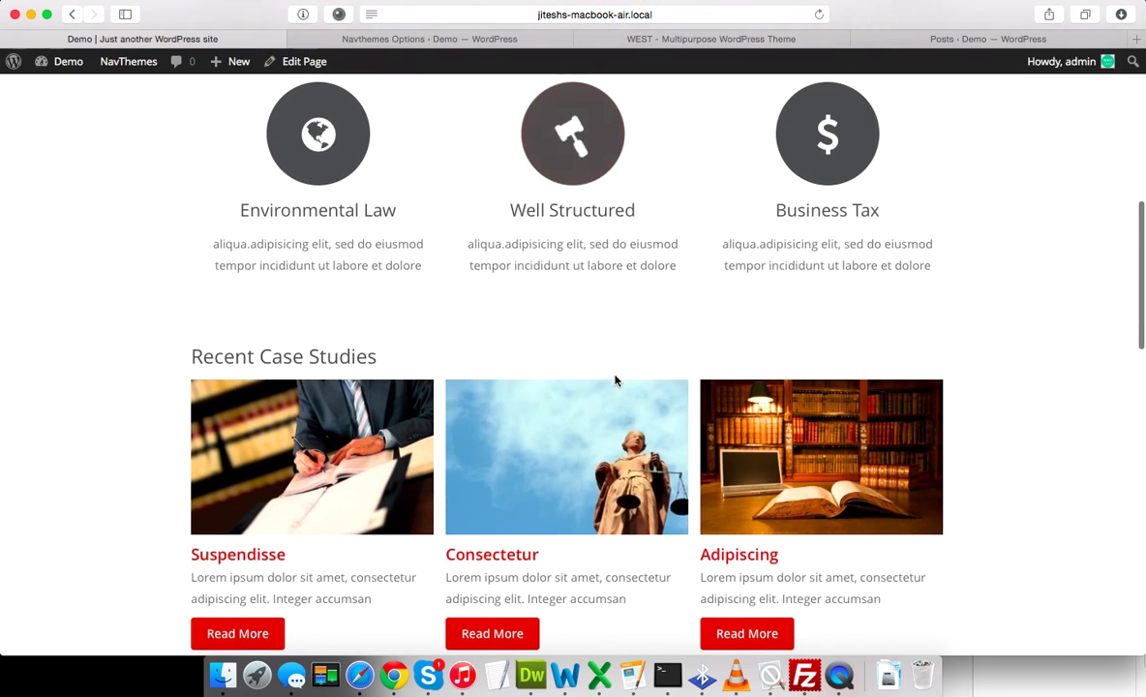
pyautogui.scroll(-4, 613, 367)
pyautogui.scroll(-3, 561, 378)
pyautogui.scroll(15, 528, 387)
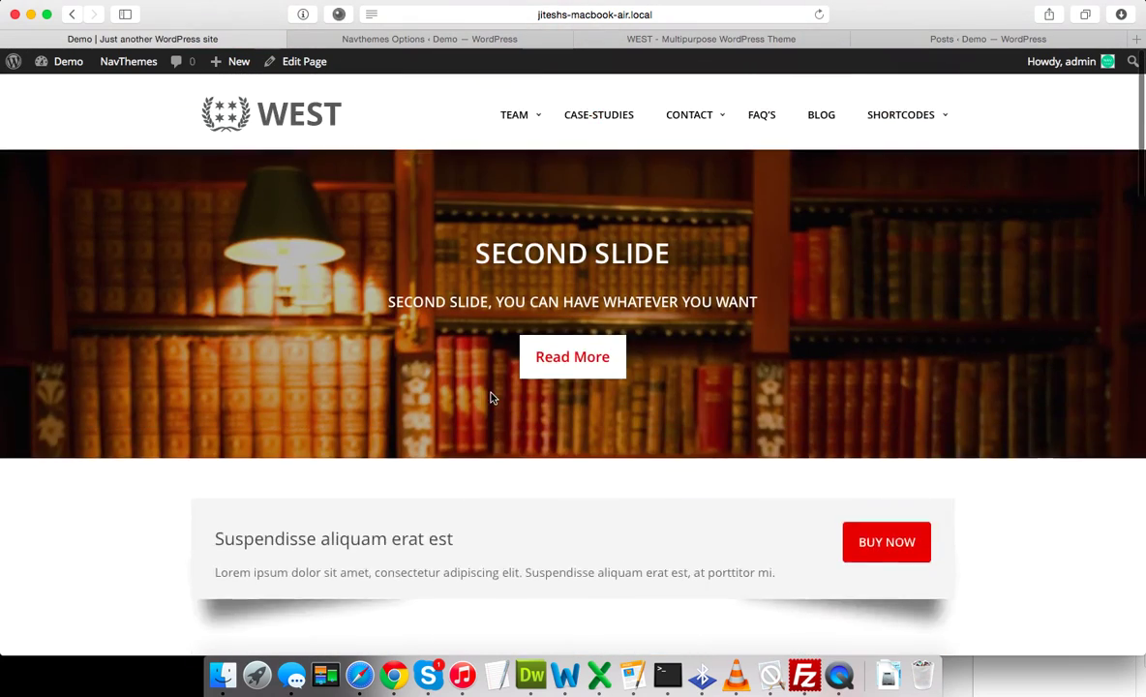